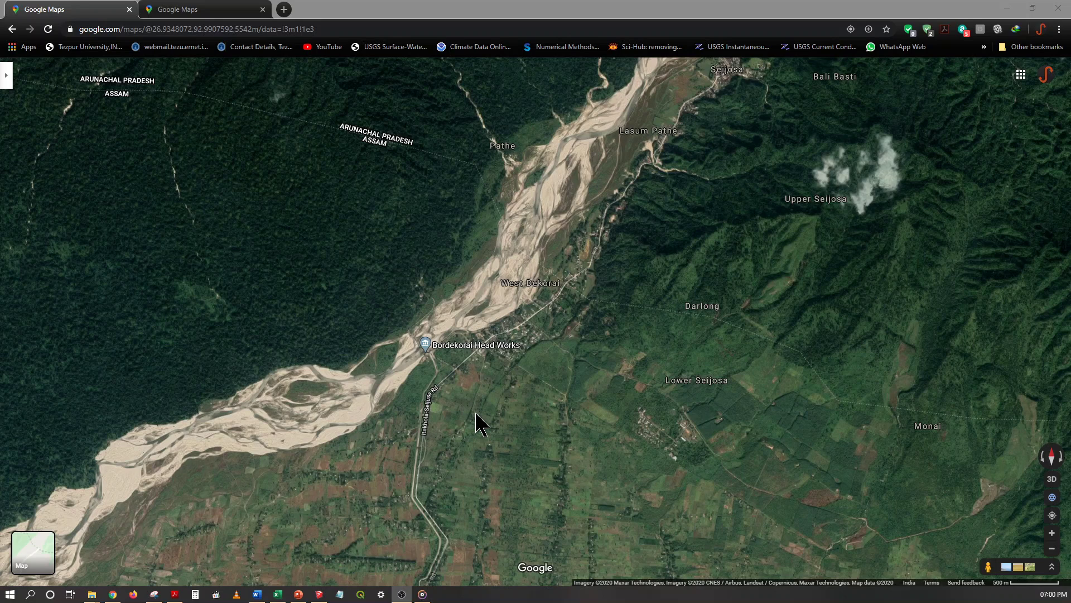
- Locate the Bordekorai Head Works on the satellite map and examine the structure where the canal leaves the river
scroll(417, 360, up, 3)
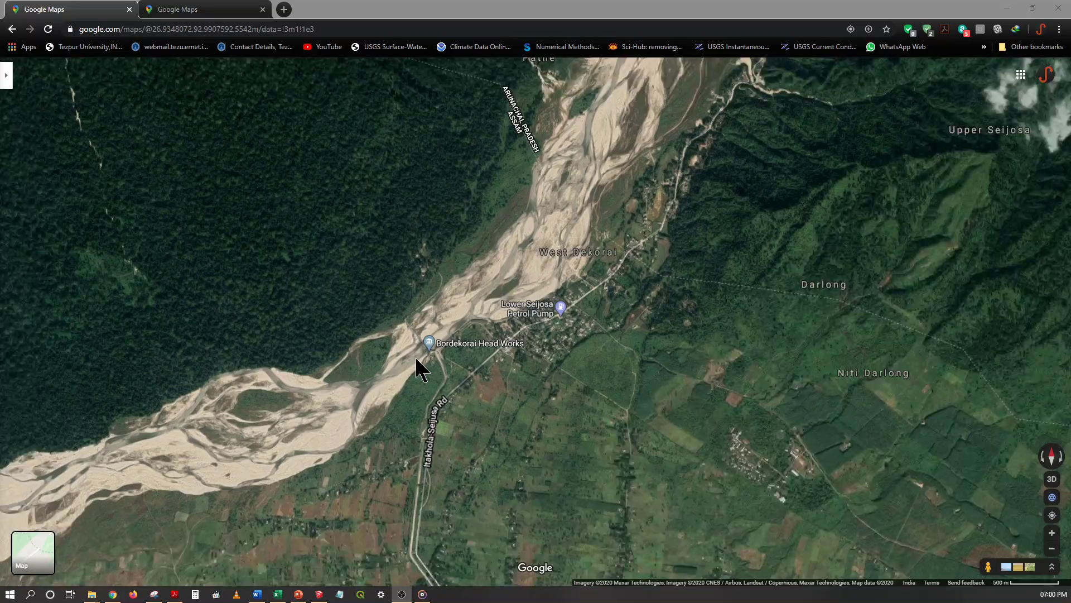
scroll(406, 355, up, 2)
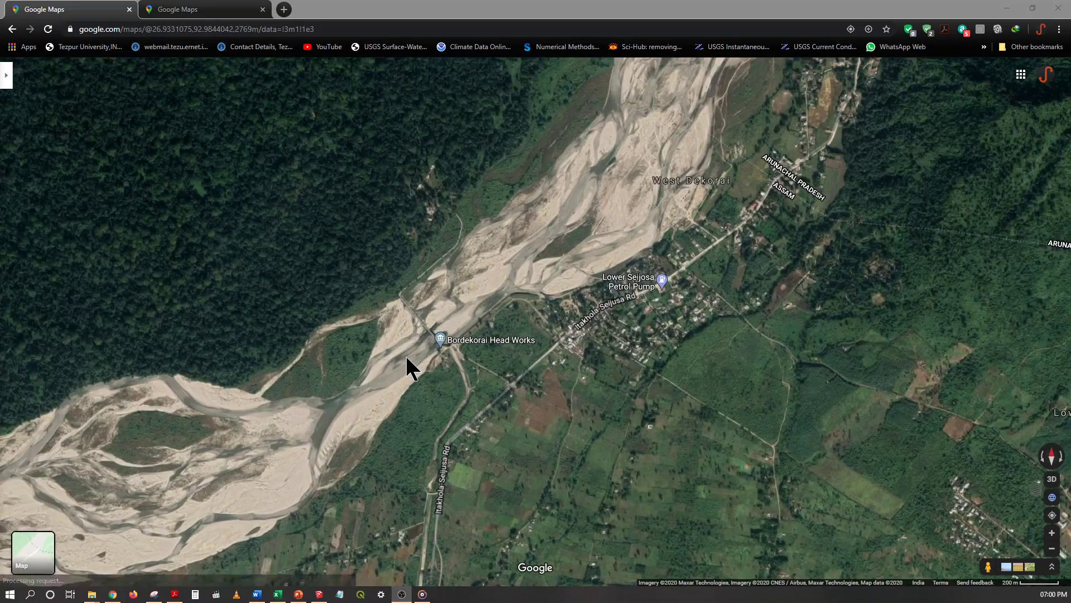
scroll(408, 358, up, 2)
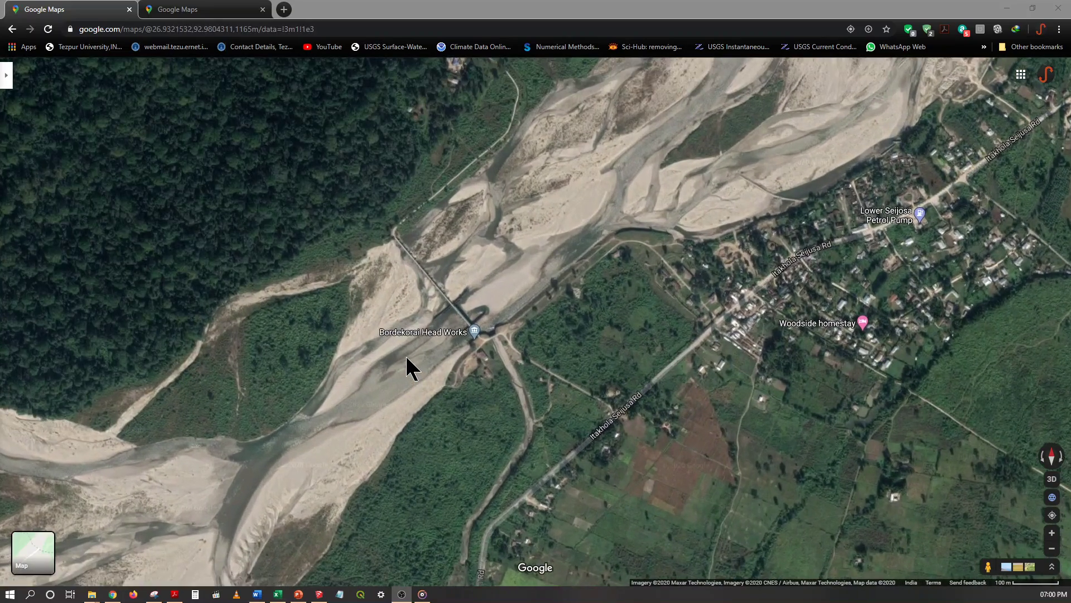
scroll(406, 357, up, 1)
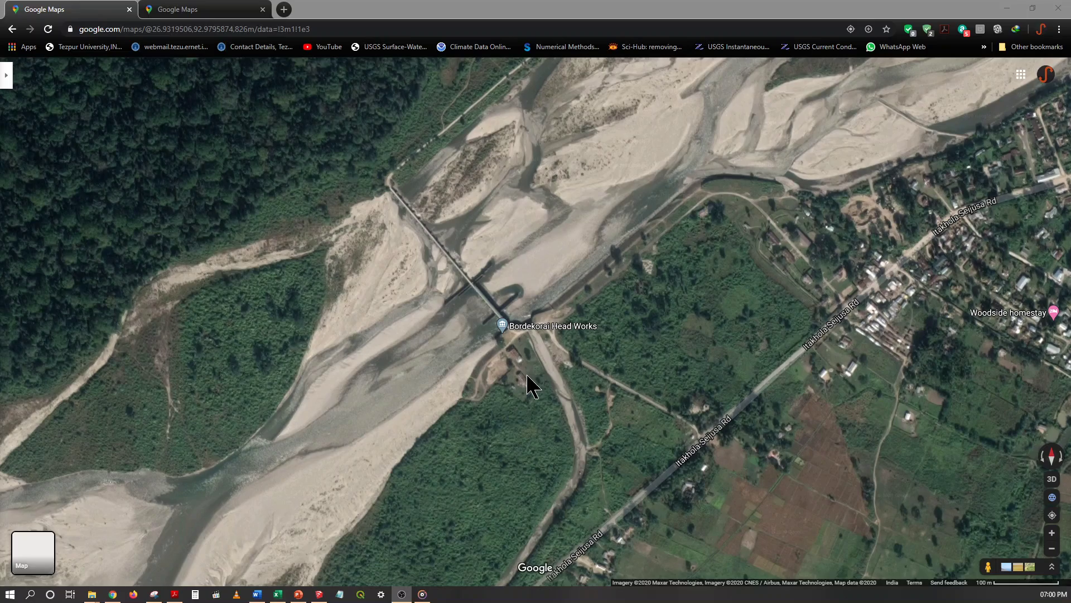
scroll(490, 393, down, 2)
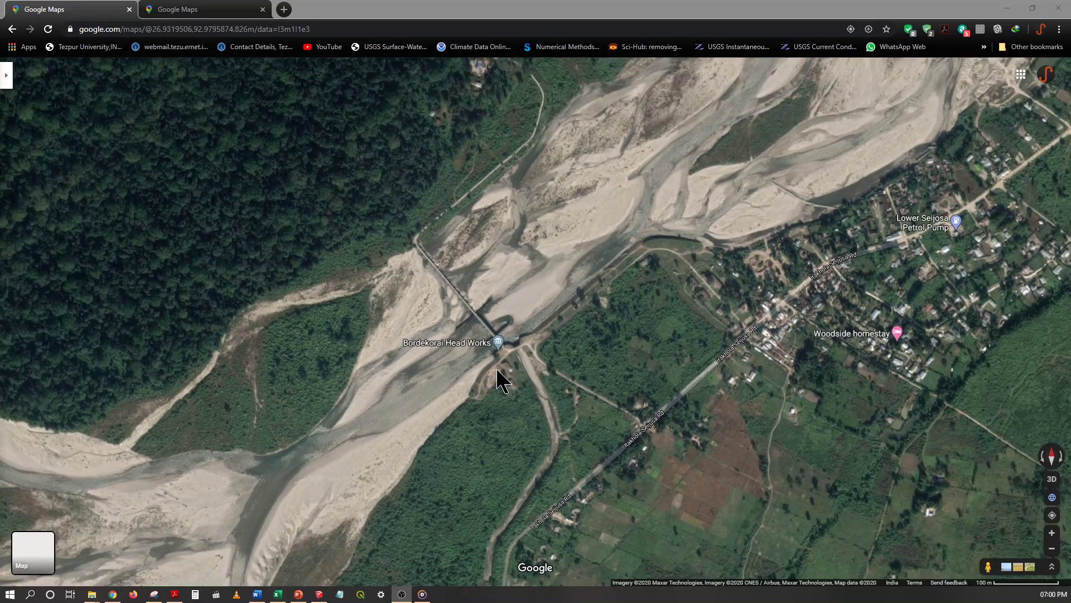
scroll(497, 371, up, 5)
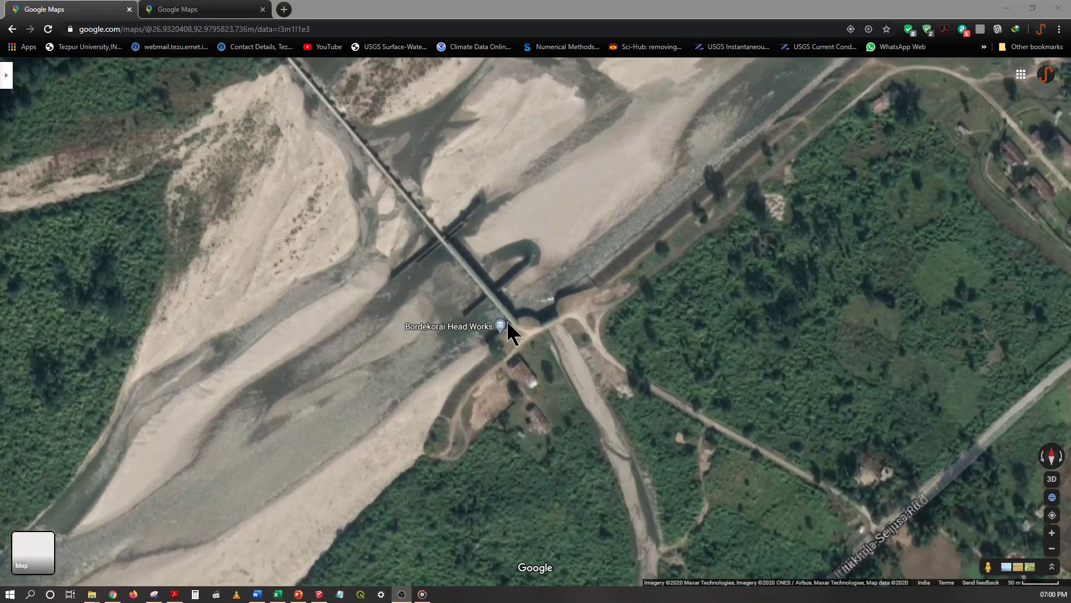
scroll(509, 415, down, 1)
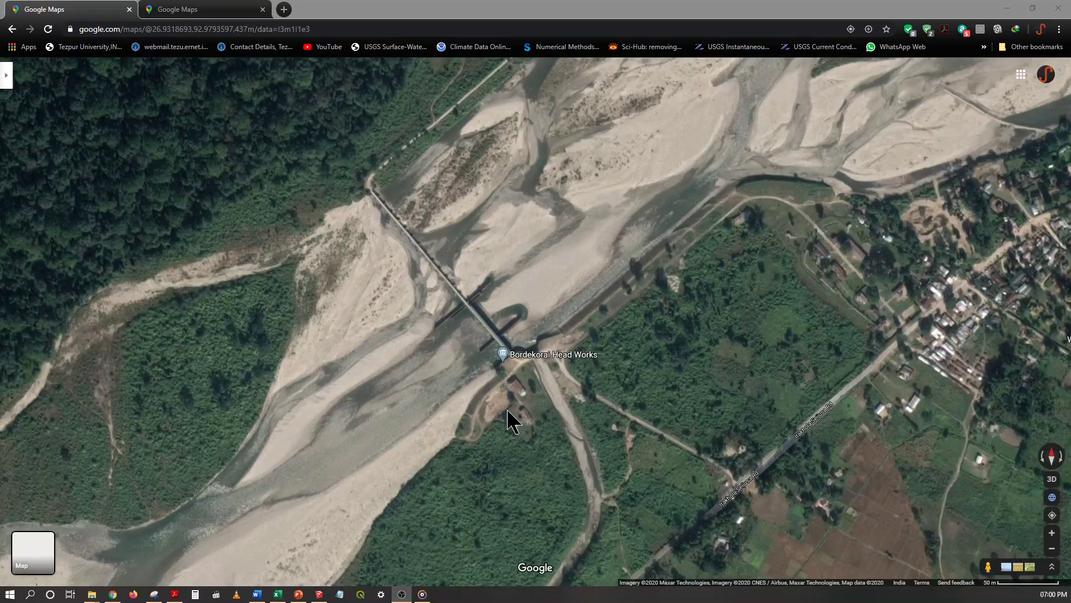
- Examine the wider river reach around the Bordekorai Head Works and the full length of the structure from bank to bank
scroll(512, 421, down, 4)
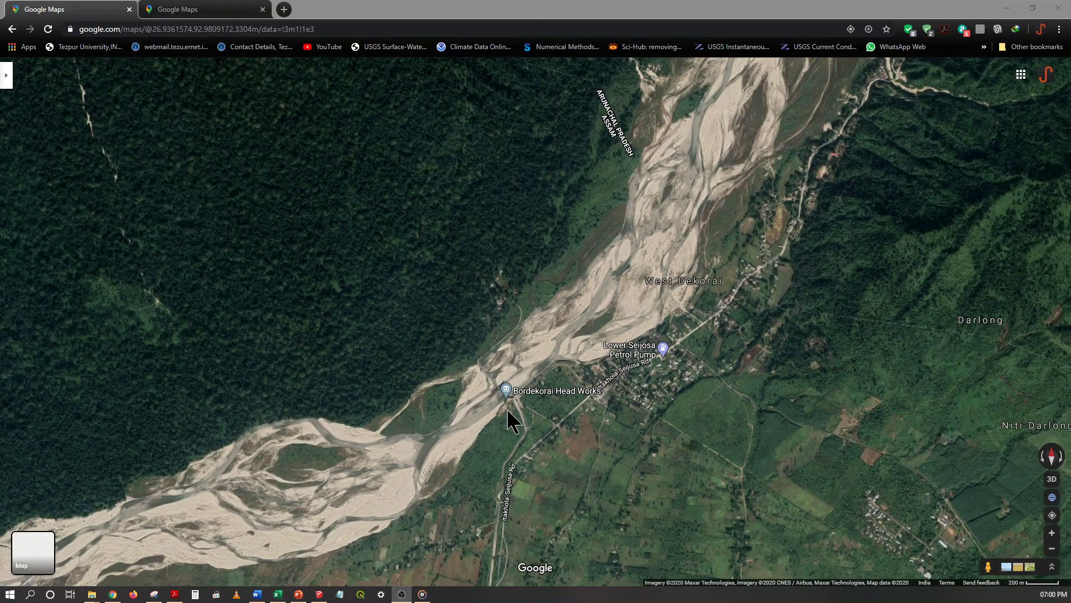
scroll(509, 412, down, 3)
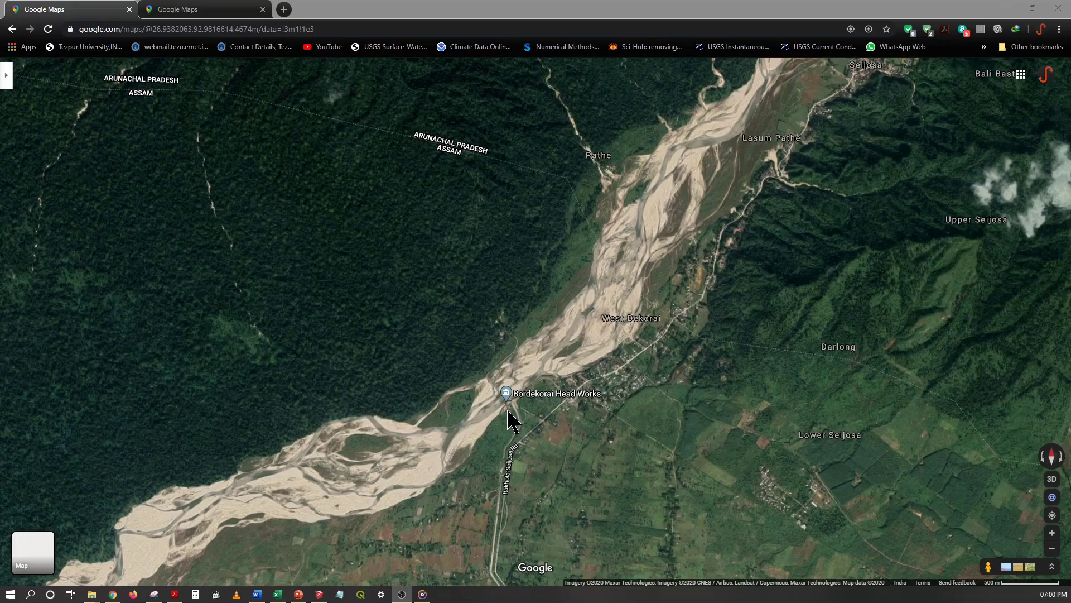
scroll(508, 412, up, 3)
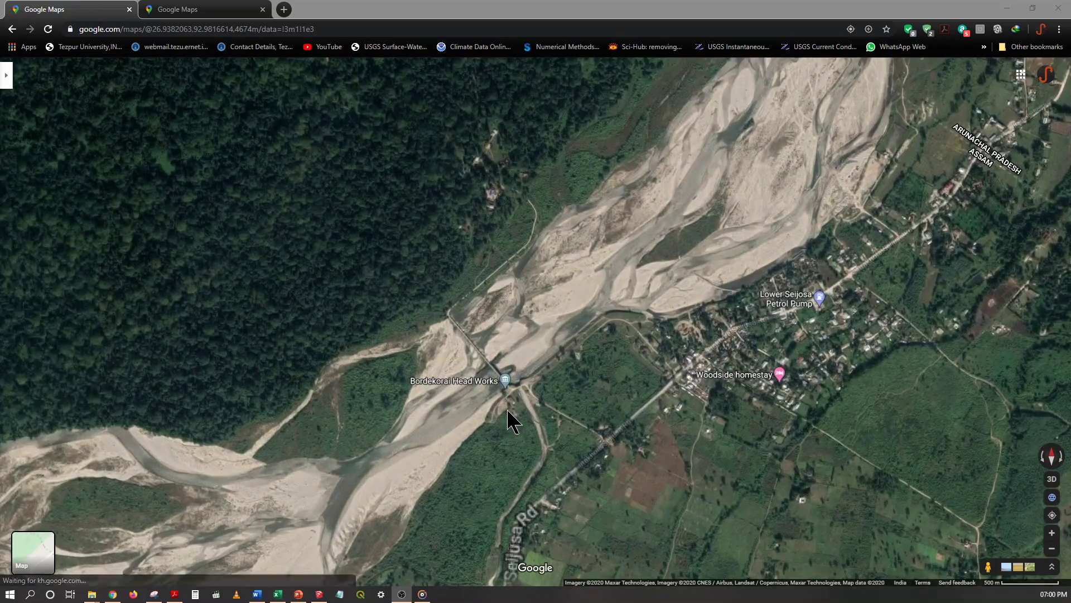
scroll(438, 304, up, 5)
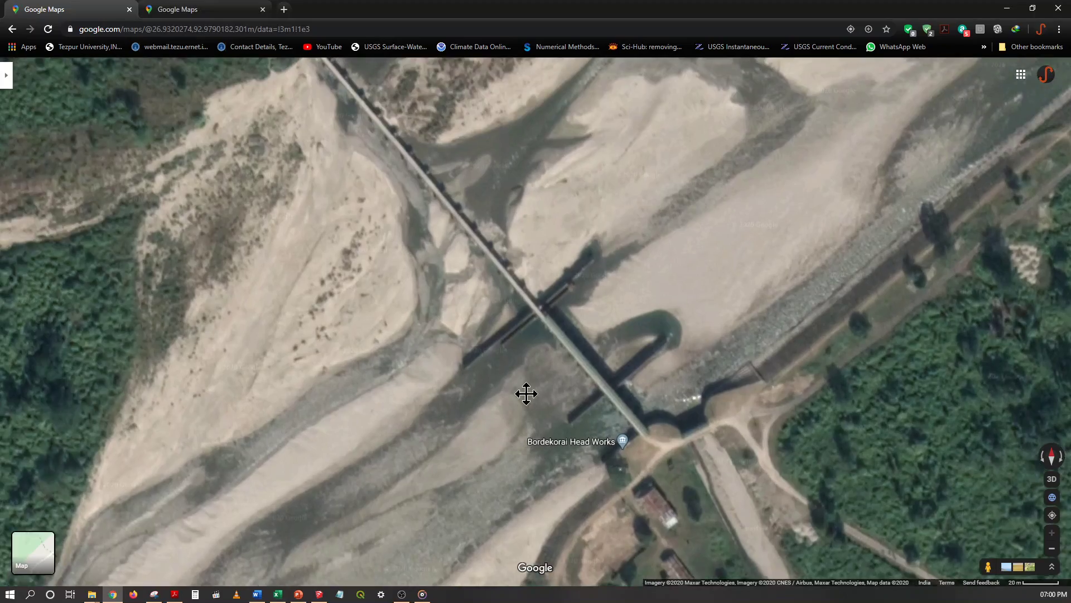
drag(527, 393, 564, 444)
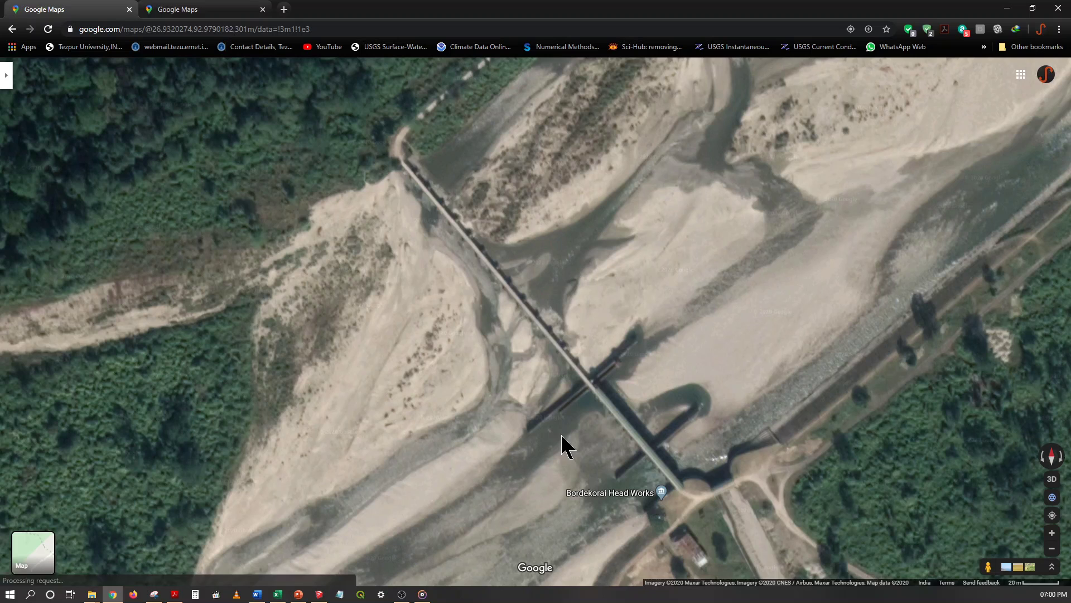
scroll(510, 277, down, 2)
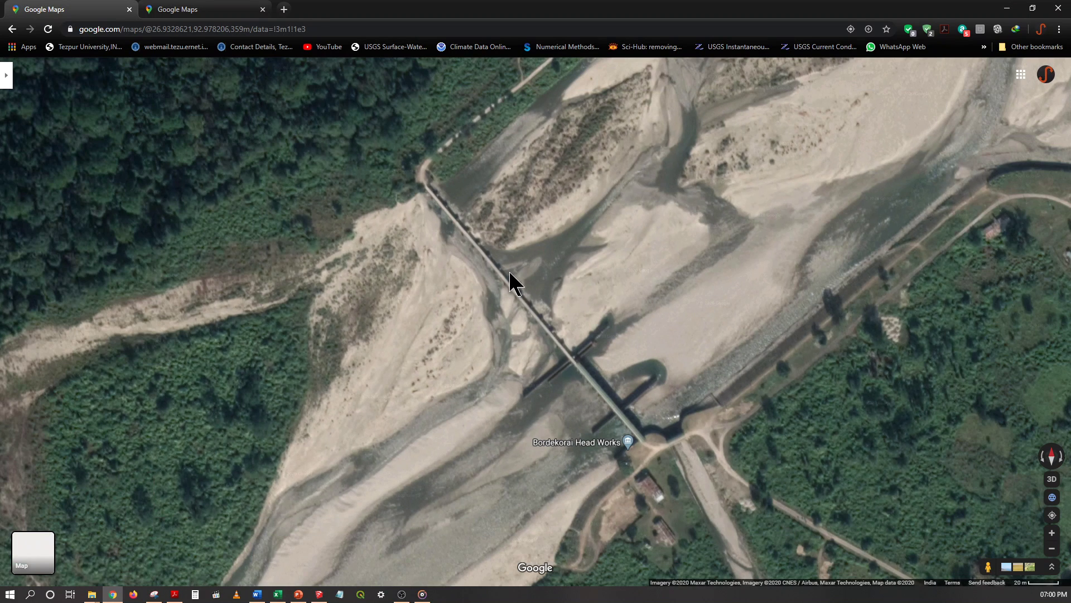
scroll(510, 272, up, 1)
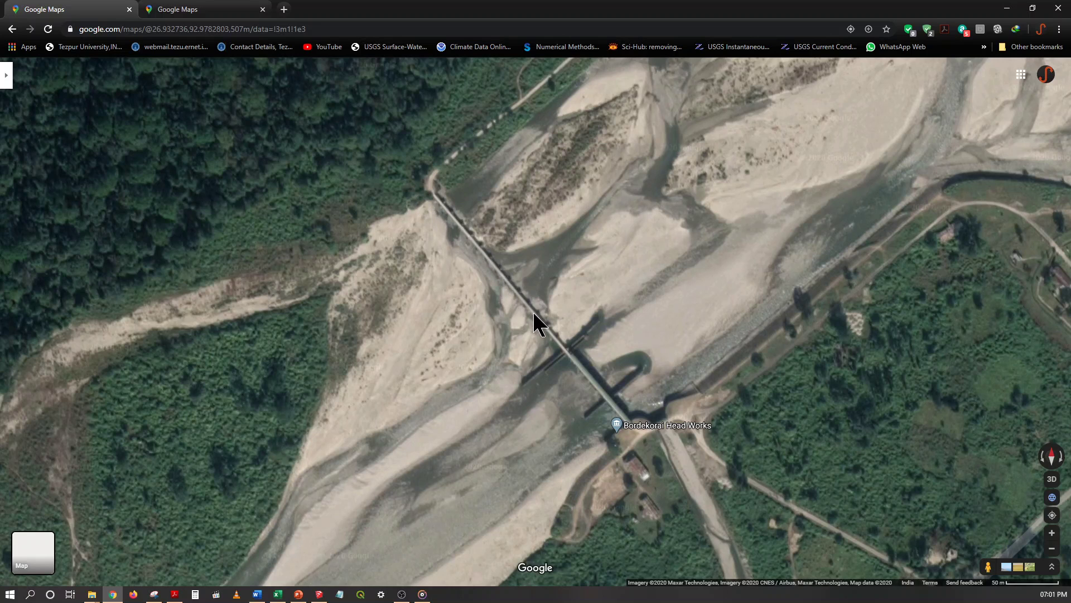
- Follow the canal from the Bordekorai Head Works southward alongside Itakhola Seijusa Rd through the farmland
drag(595, 363, 445, 232)
scroll(478, 265, up, 3)
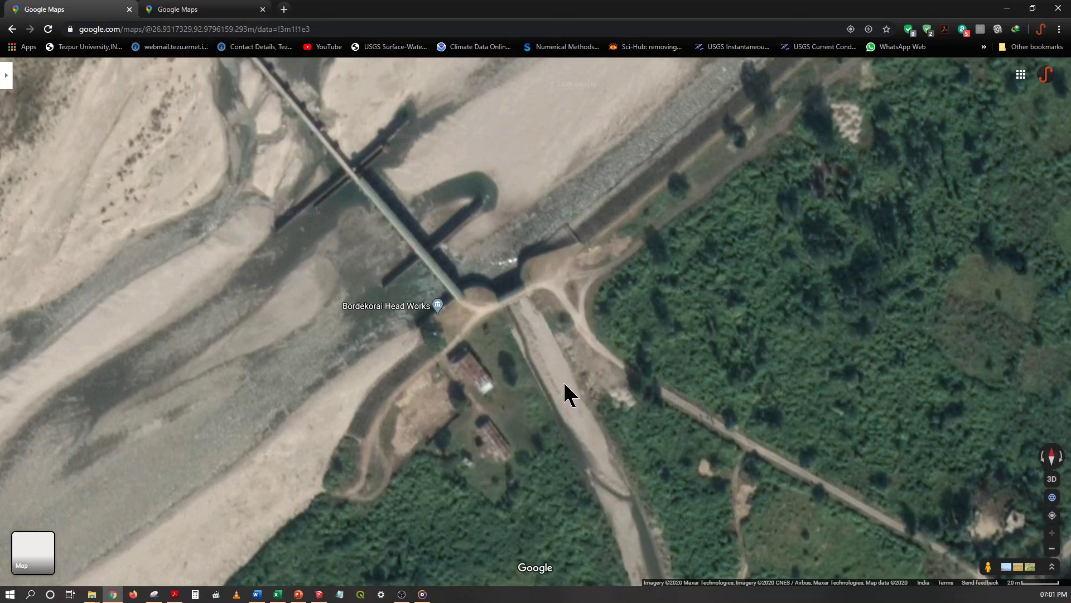
drag(571, 398, 494, 220)
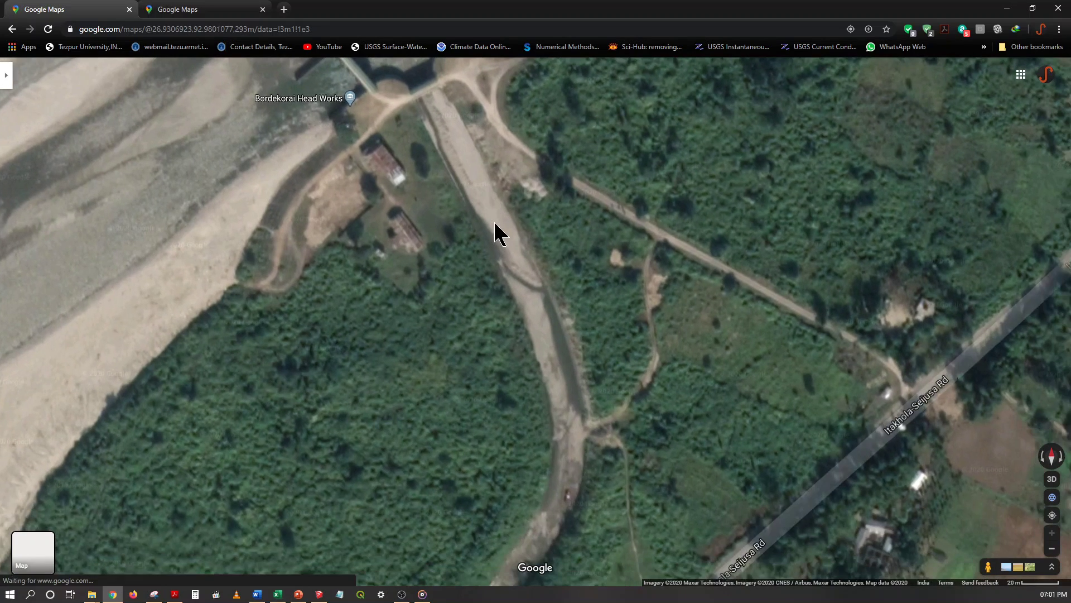
scroll(494, 220, down, 2)
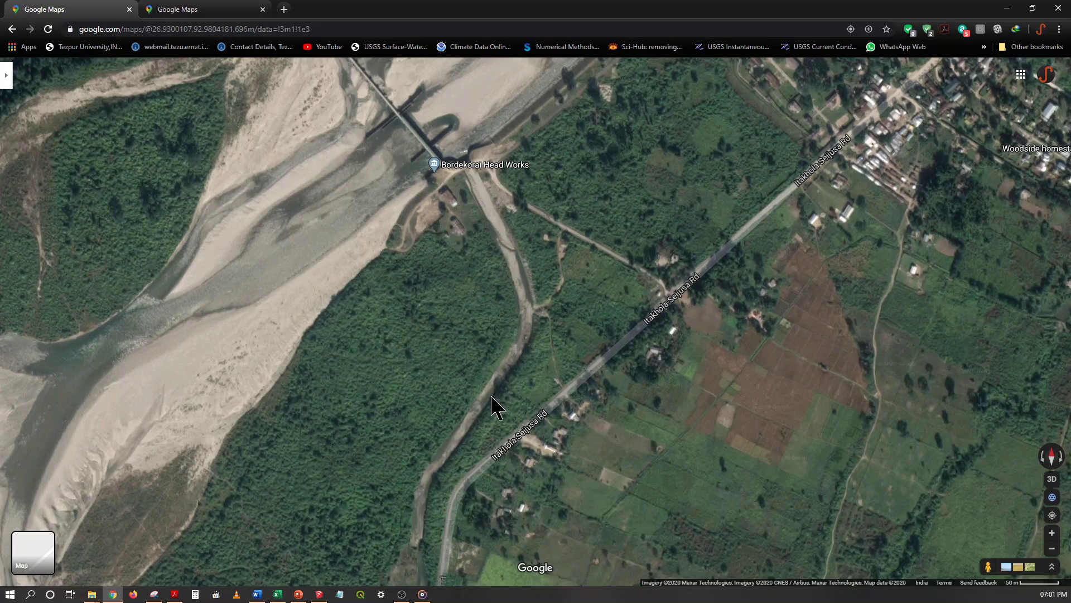
drag(450, 459, 514, 282)
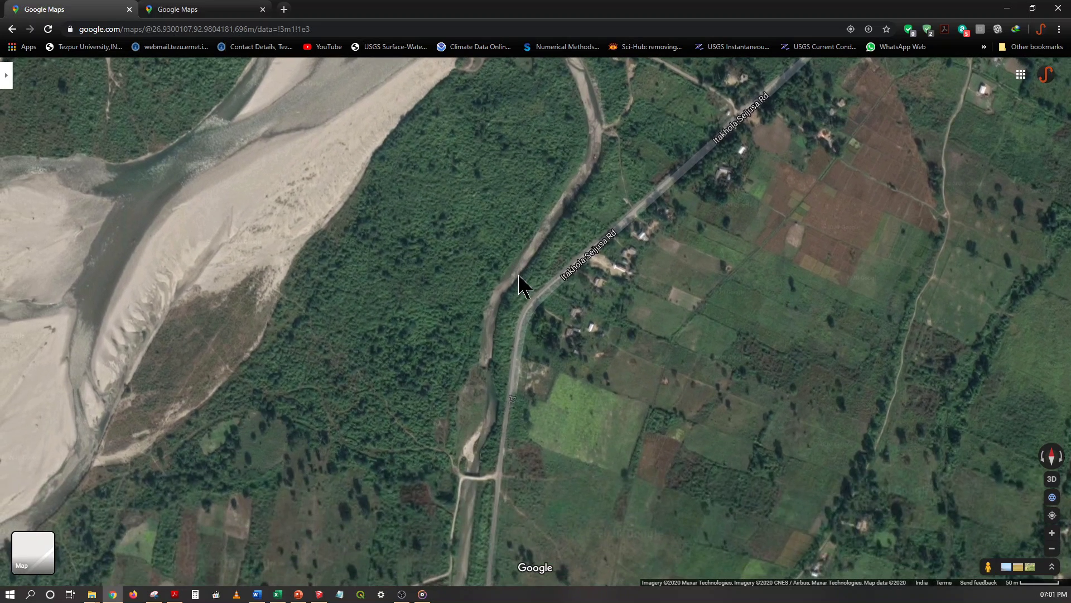
scroll(500, 339, down, 2)
scroll(507, 297, up, 1)
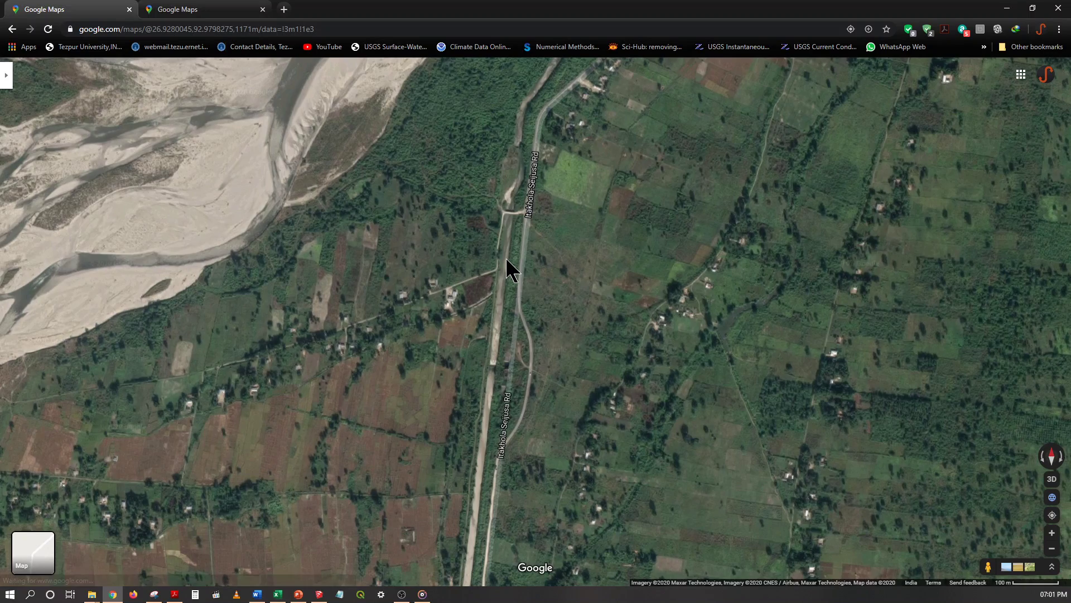
scroll(507, 268, down, 2)
drag(494, 424, 511, 347)
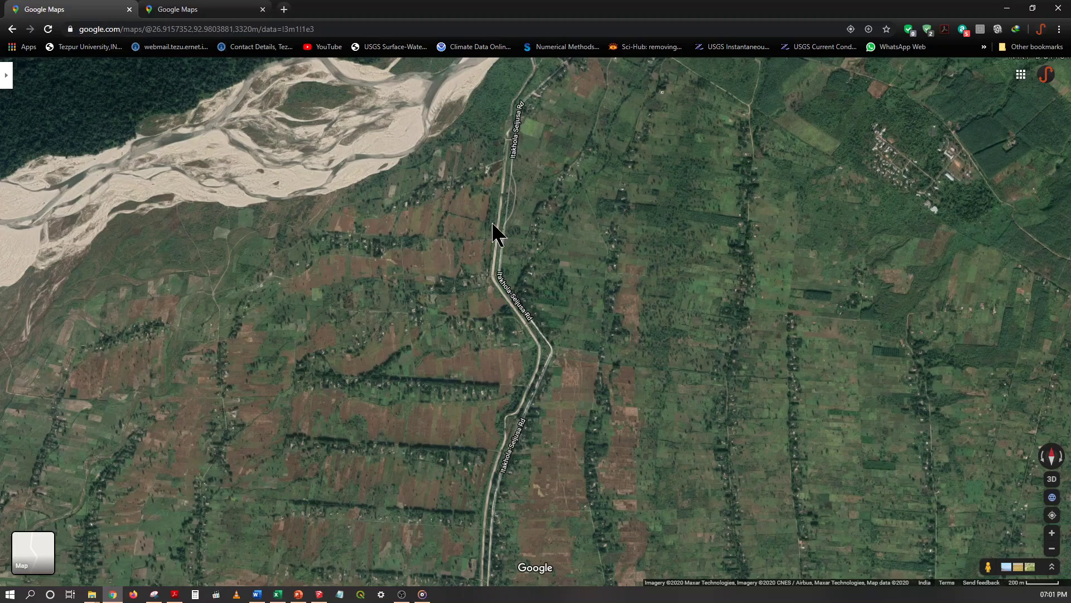
- Return to the Bordekorai Head Works and examine the river crossing, the walls projecting into the river and the canal intake
drag(500, 206, 514, 471)
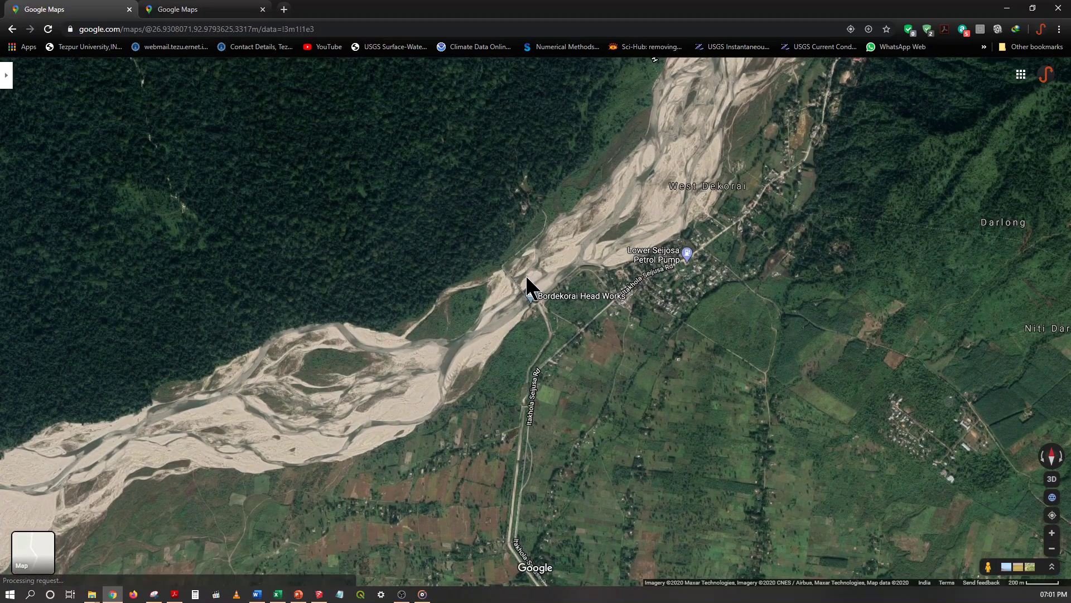
scroll(522, 282, up, 2)
scroll(522, 280, up, 3)
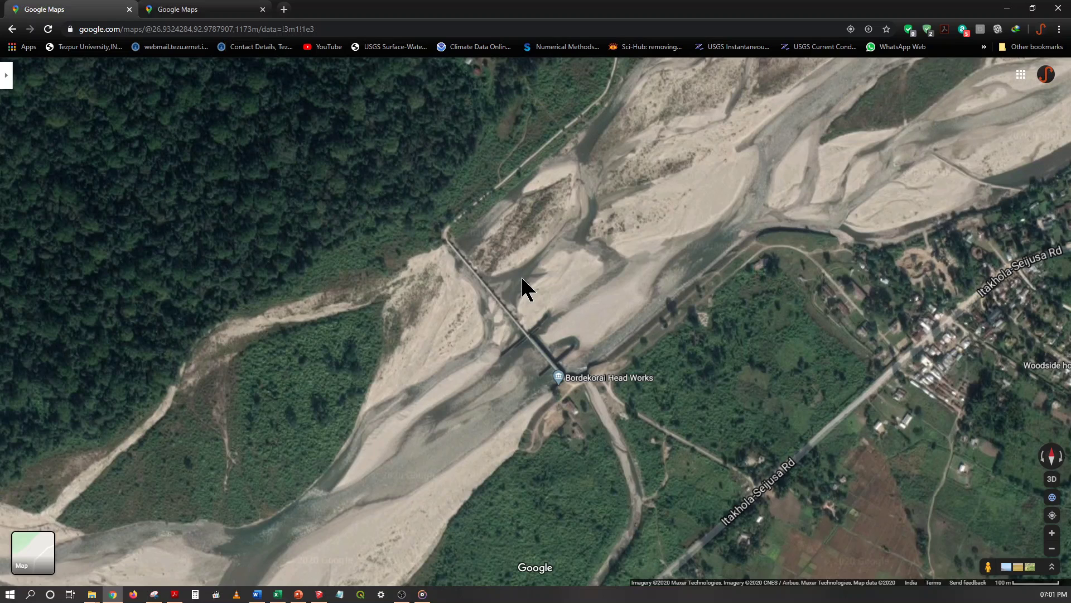
scroll(516, 299, up, 1)
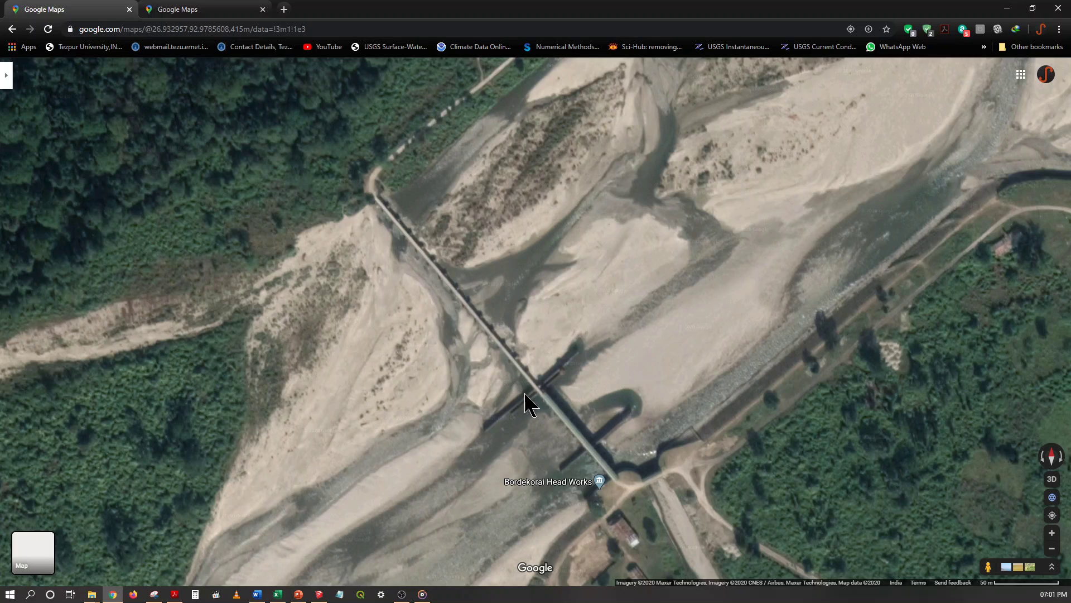
scroll(580, 419, up, 1)
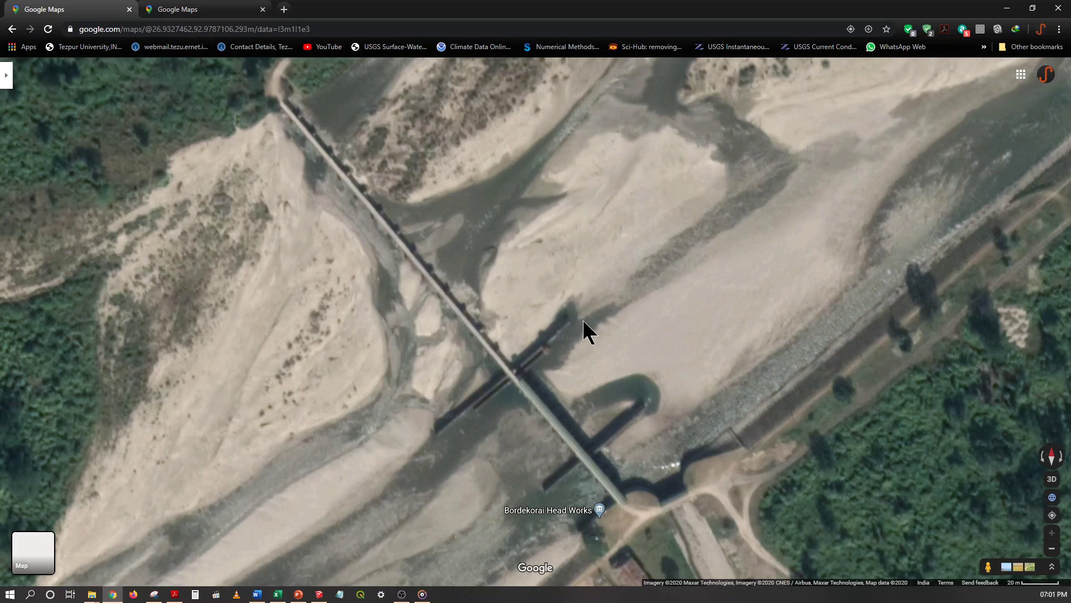
drag(595, 417, 454, 289)
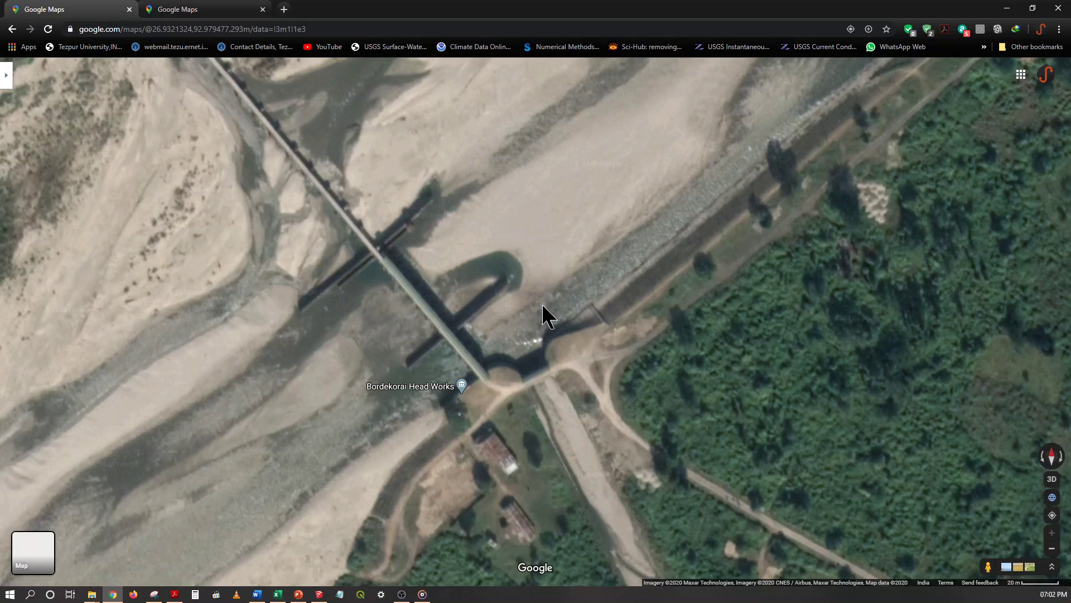
drag(545, 313, 453, 323)
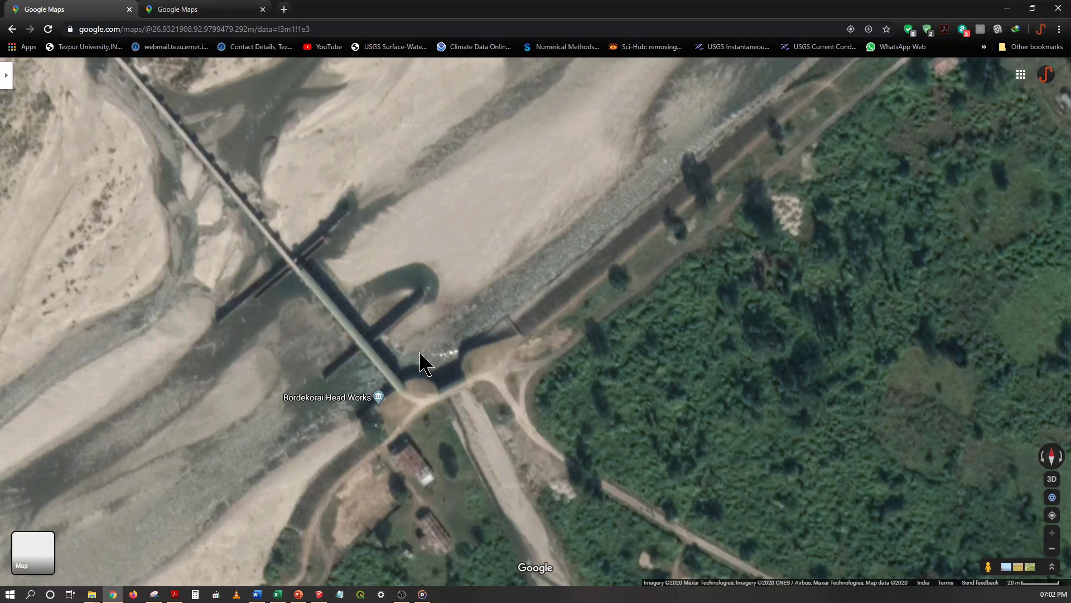
- Examine the braided river channels and both banks upstream of the Bordekorai Head Works
scroll(426, 363, down, 1)
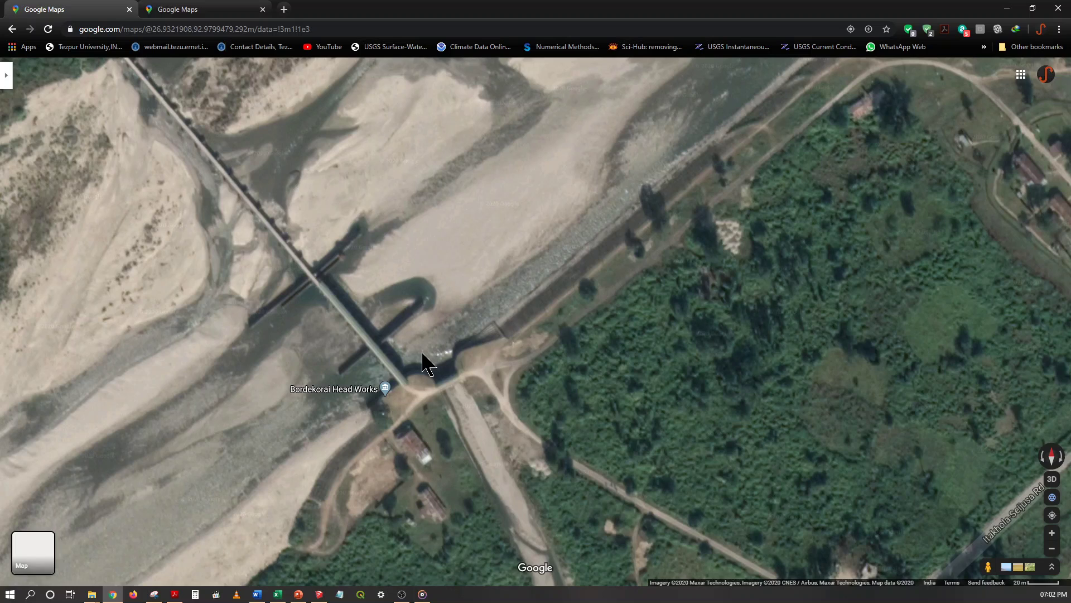
scroll(426, 363, down, 1)
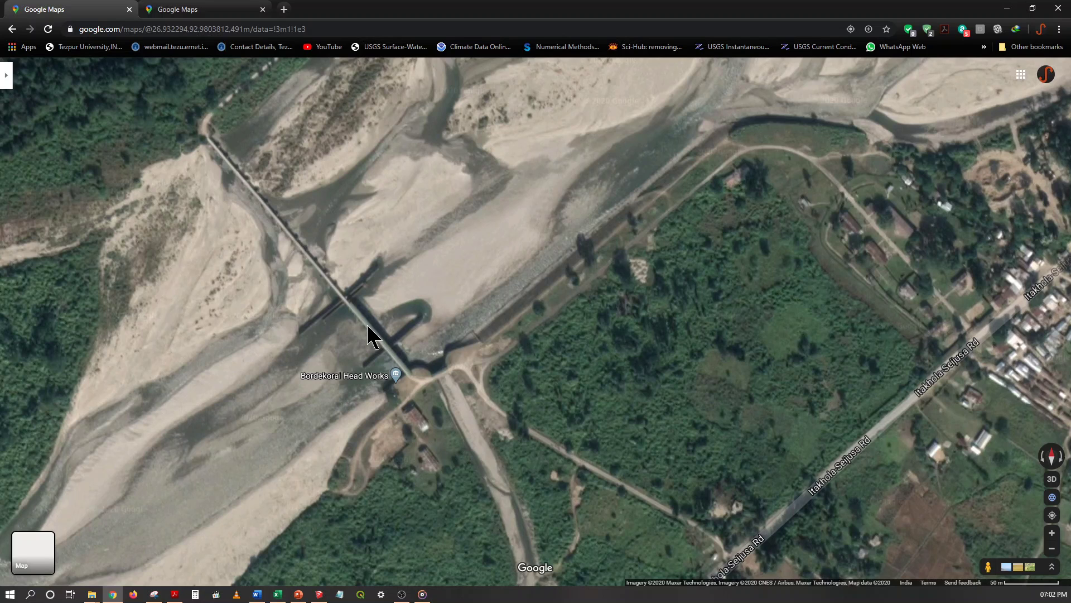
drag(455, 253, 547, 333)
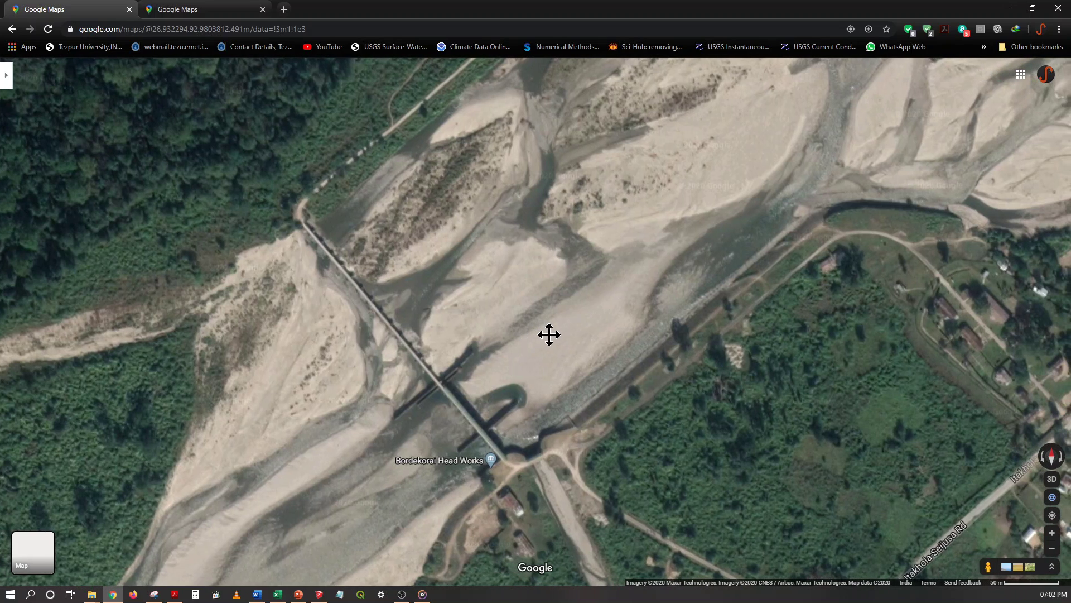
scroll(529, 352, down, 2)
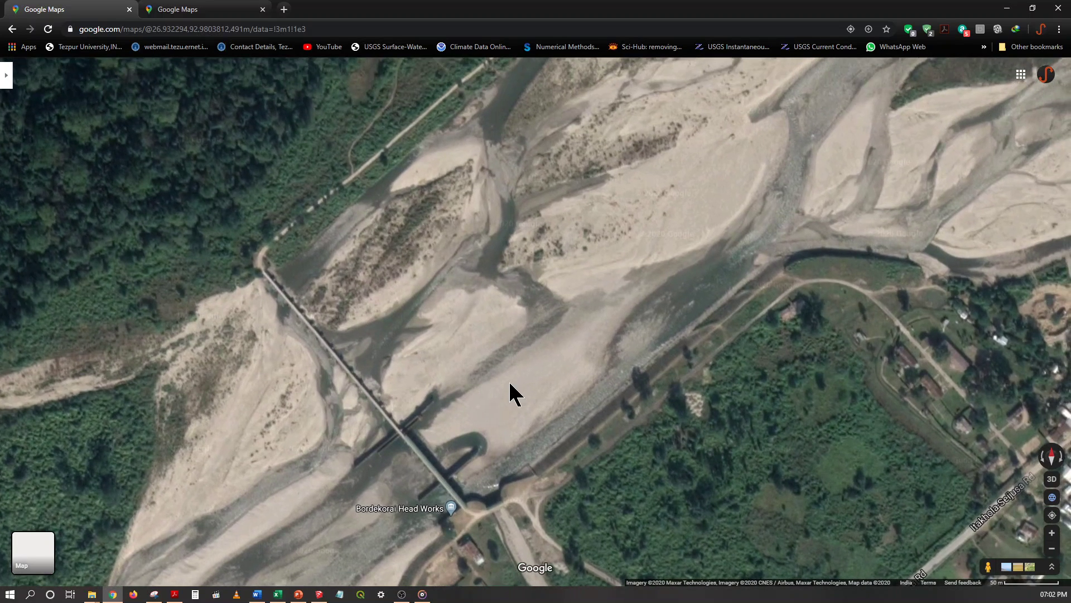
scroll(524, 368, down, 1)
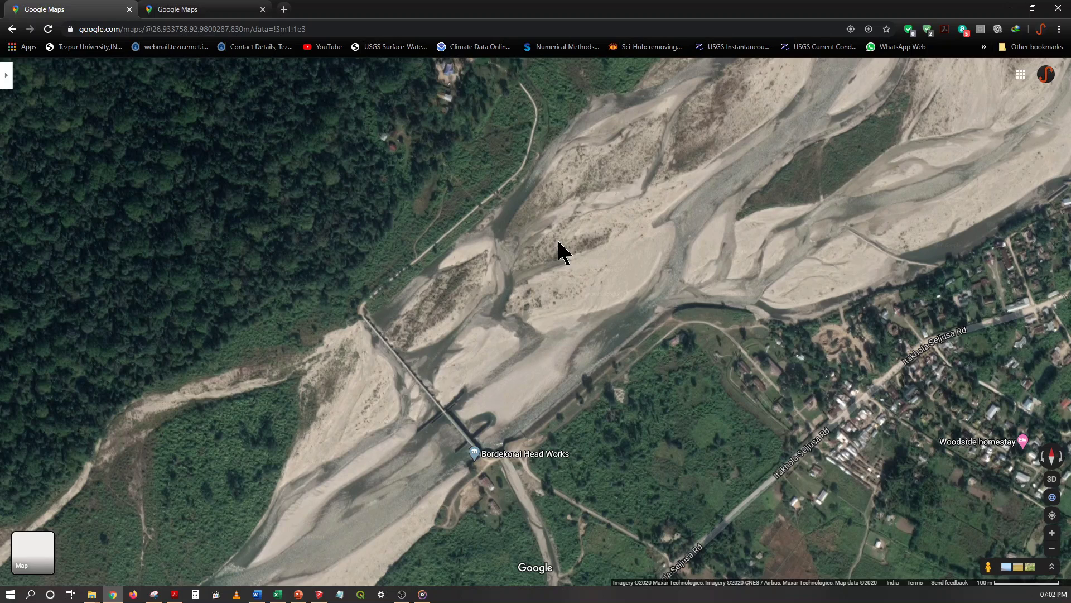
scroll(561, 286, down, 1)
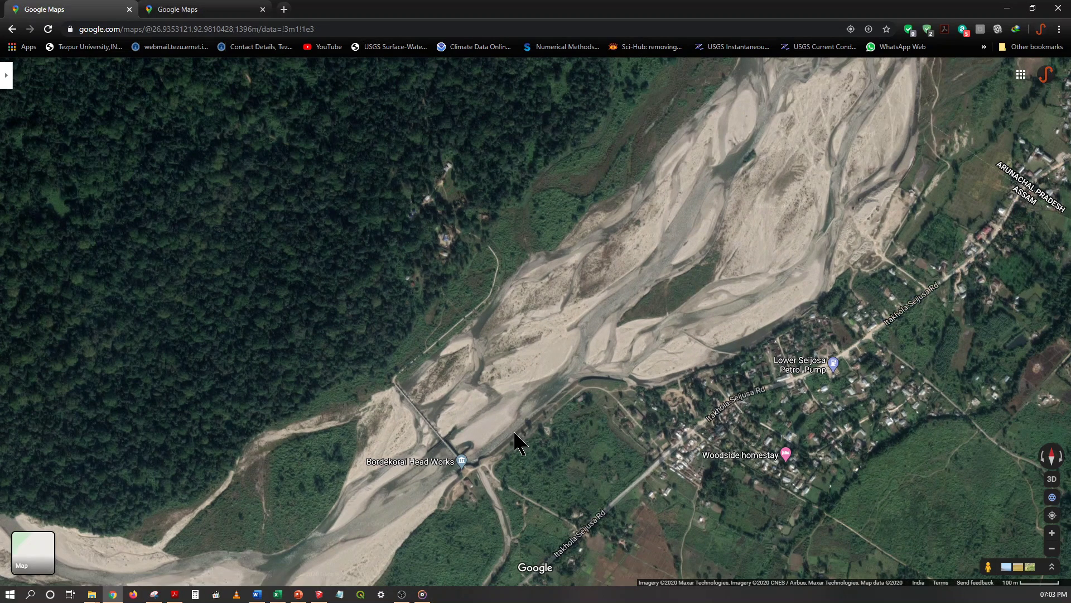
- Inspect the embankment upstream of the head works, from the canal intake to the curved bank section near the village
scroll(514, 442, up, 2)
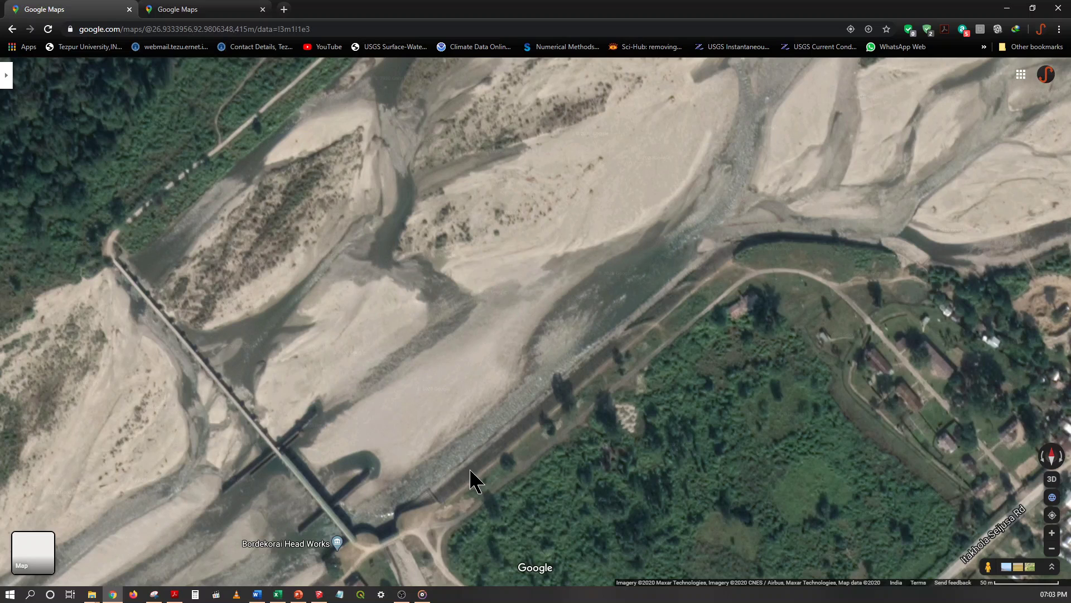
drag(827, 245, 633, 233)
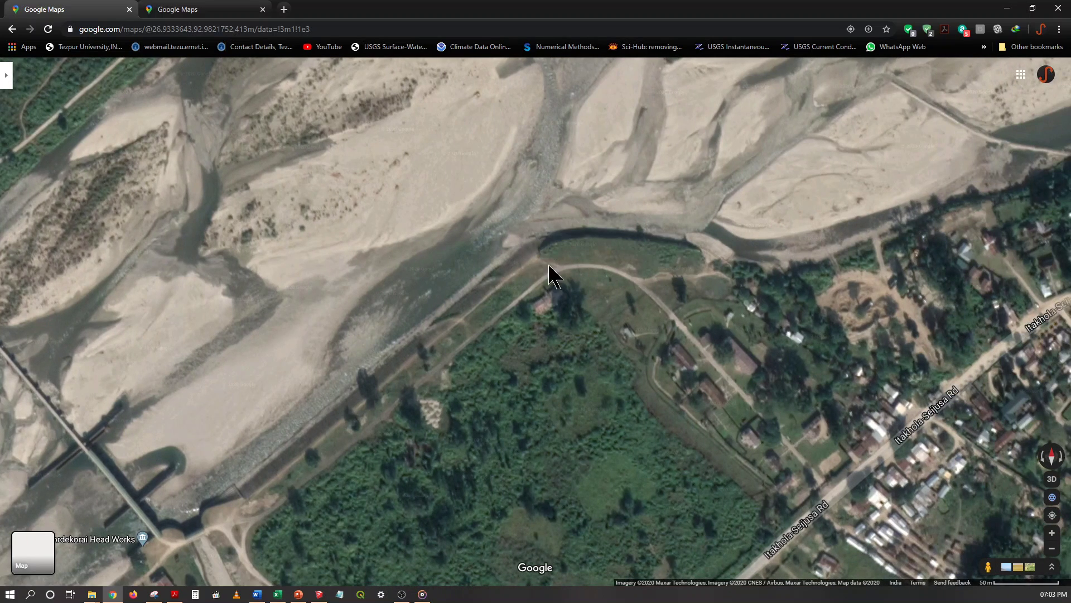
scroll(664, 237, up, 1)
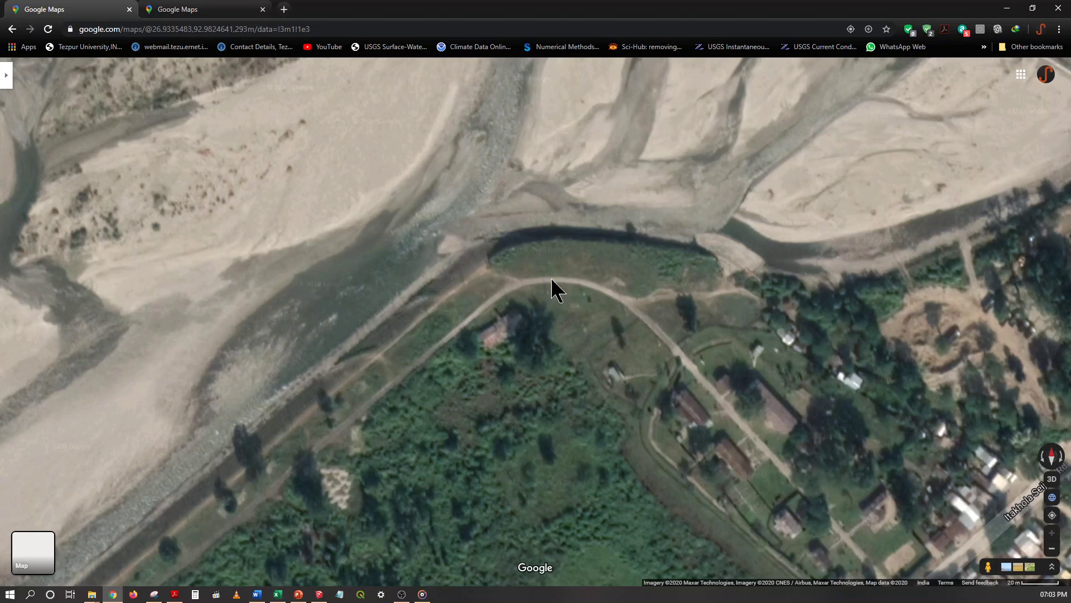
- Compare the embankment beside the village with the road along the forested bank on both approaches to the Bordekorai Head Works
drag(478, 313, 553, 264)
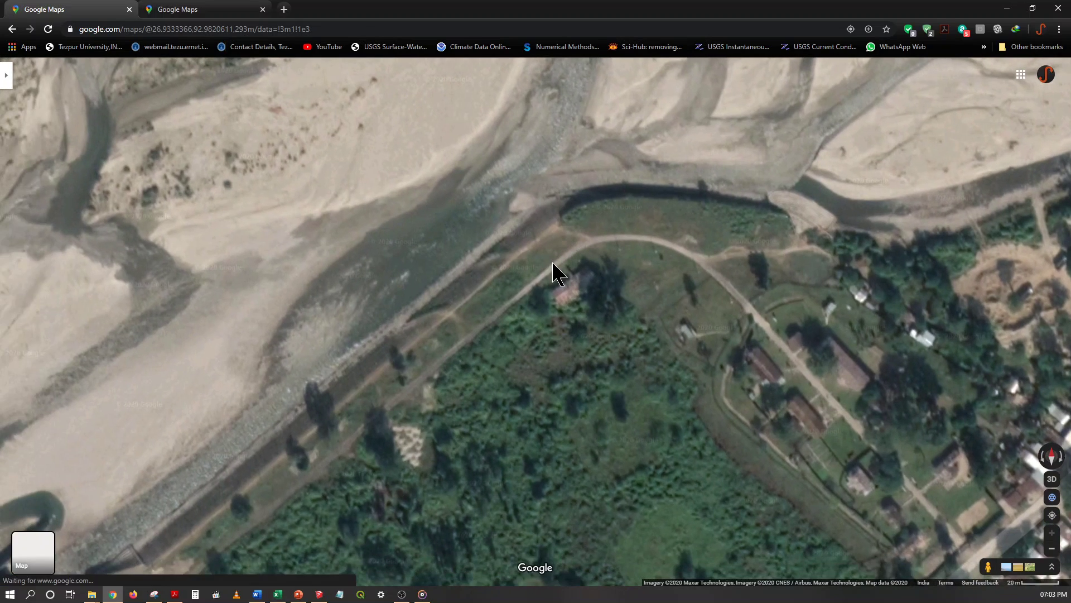
scroll(555, 272, down, 1)
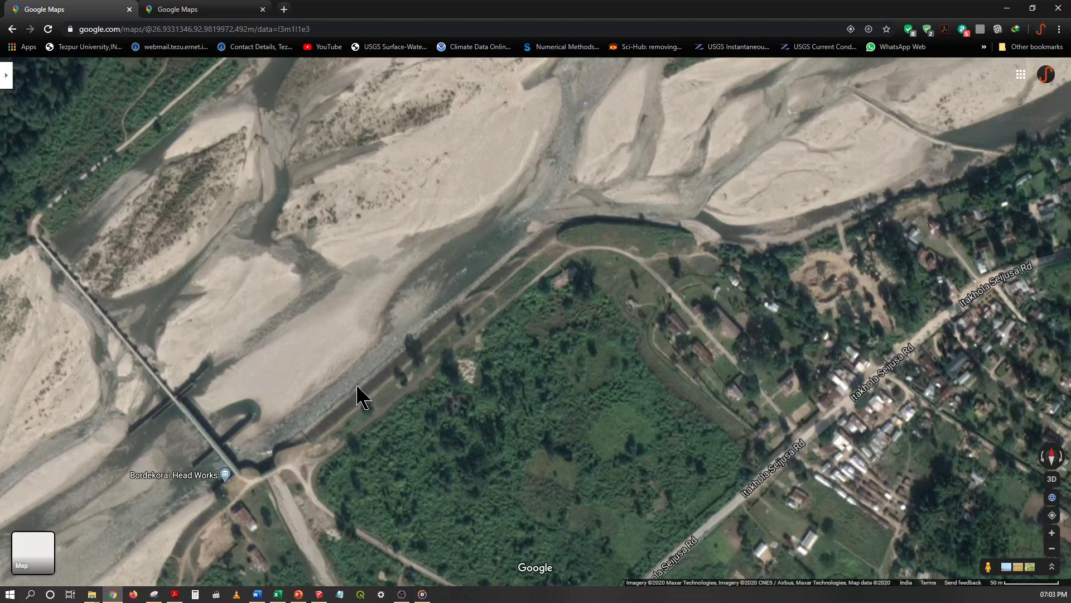
drag(322, 407, 545, 466)
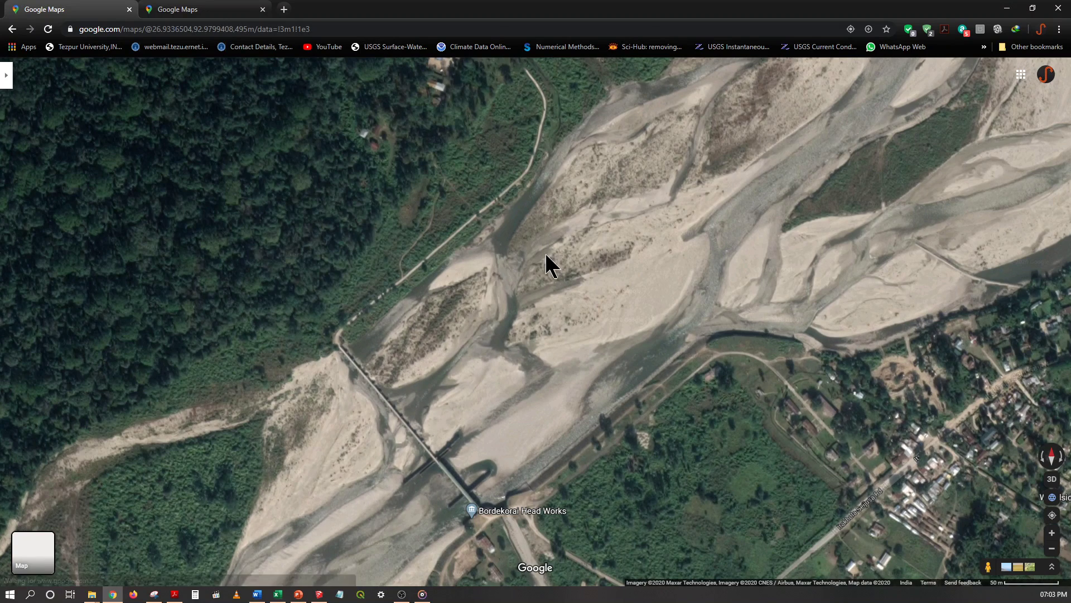
drag(550, 263, 575, 336)
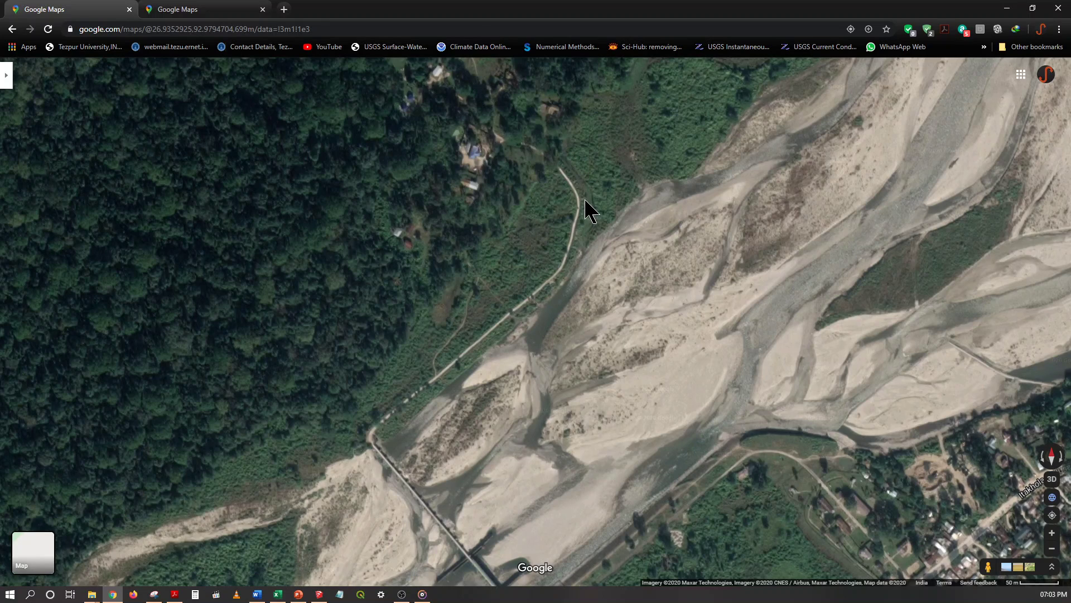
drag(521, 345, 473, 311)
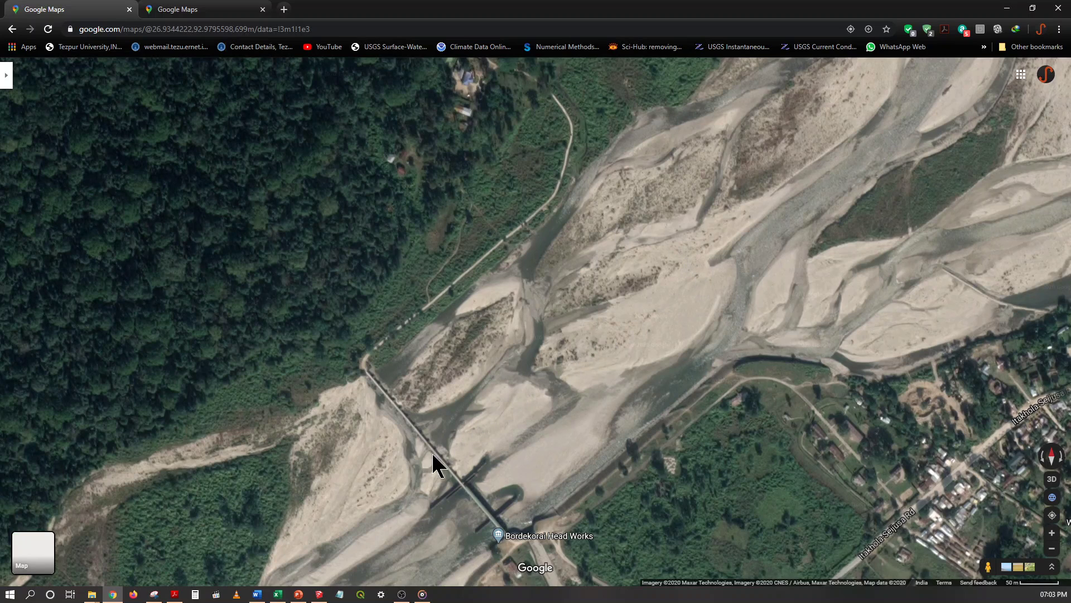
drag(435, 327, 501, 140)
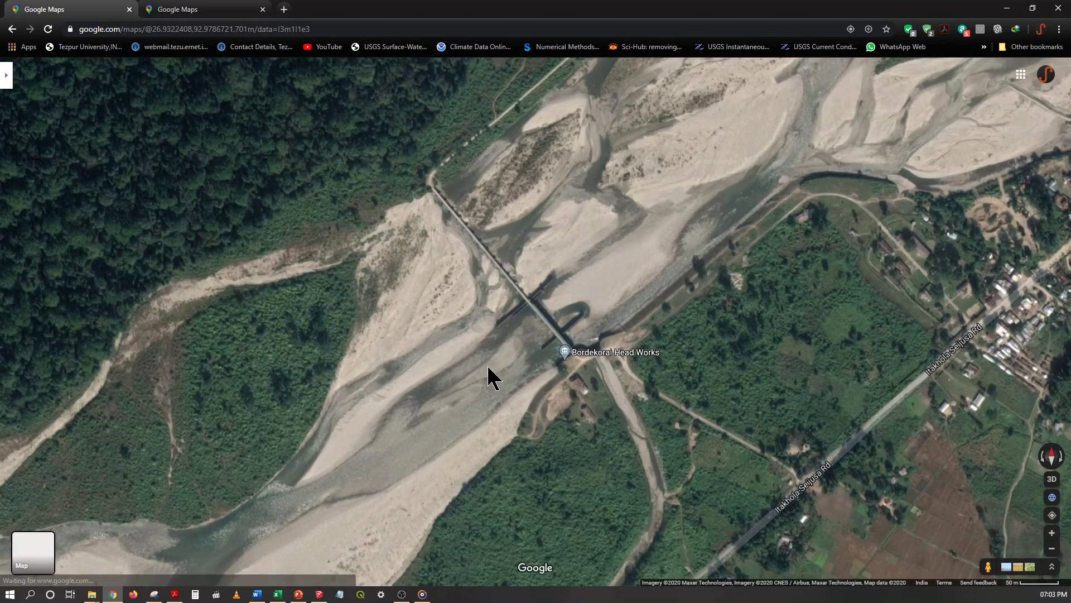
- Inspect the head works crossing, its projecting walls and the start of the canal close up
drag(557, 196, 434, 329)
scroll(434, 330, down, 1)
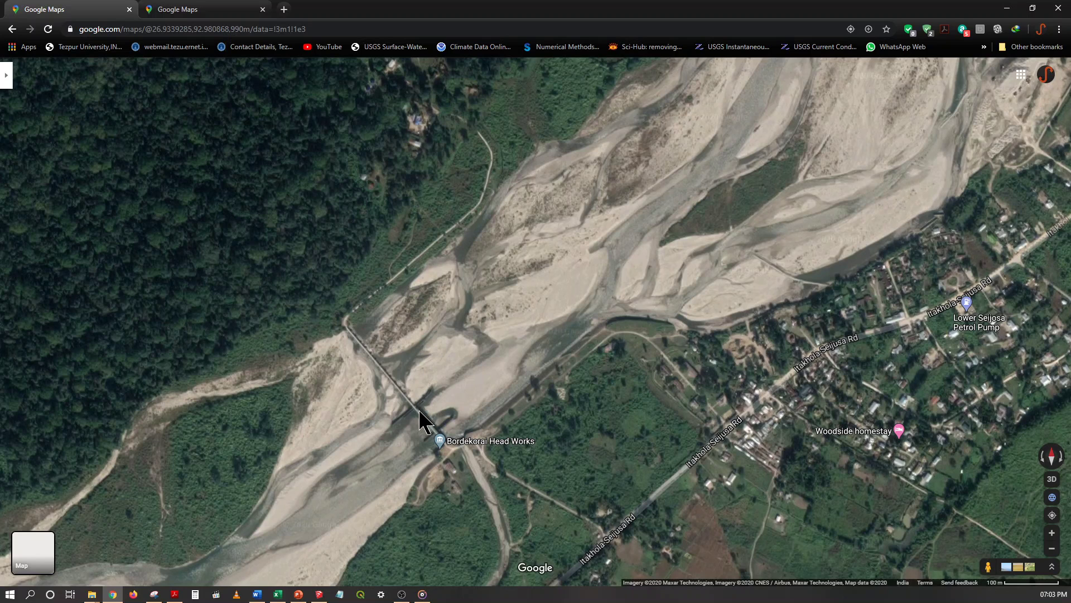
scroll(420, 428, up, 1)
scroll(419, 425, up, 2)
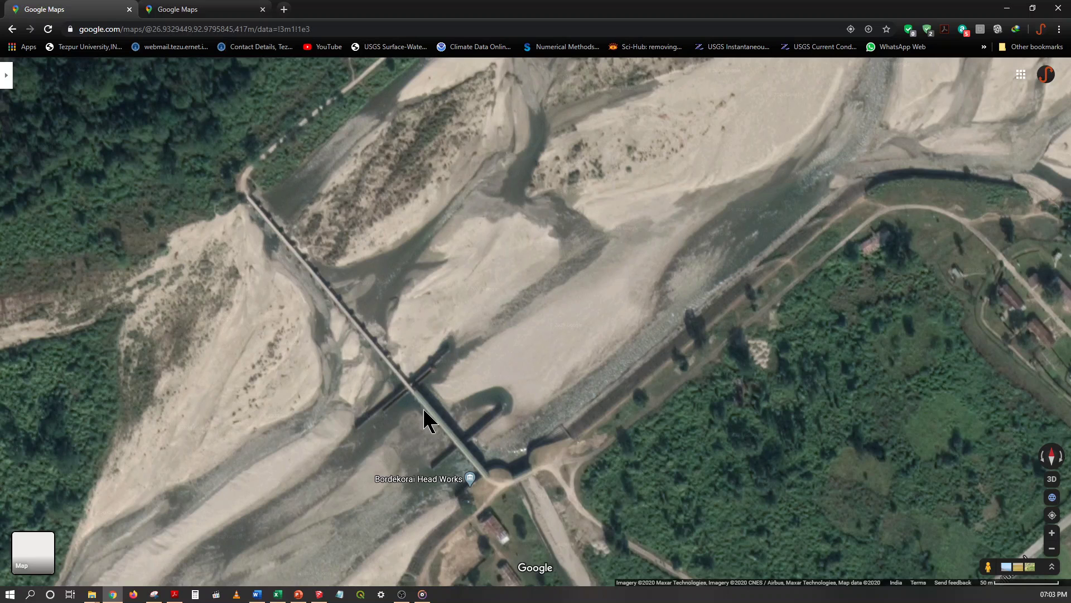
scroll(522, 474, up, 2)
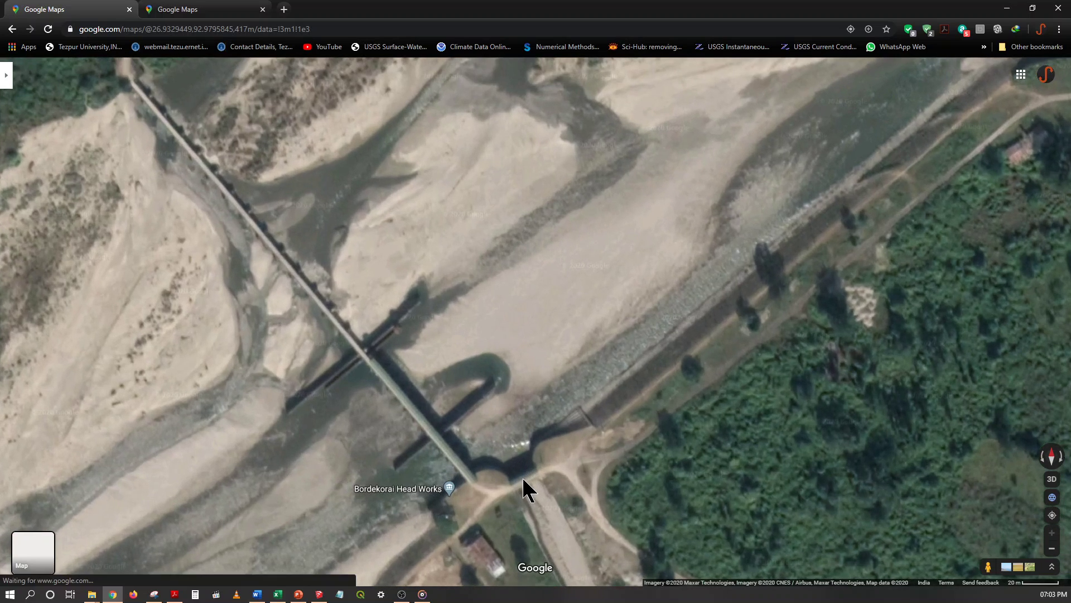
drag(527, 485, 483, 259)
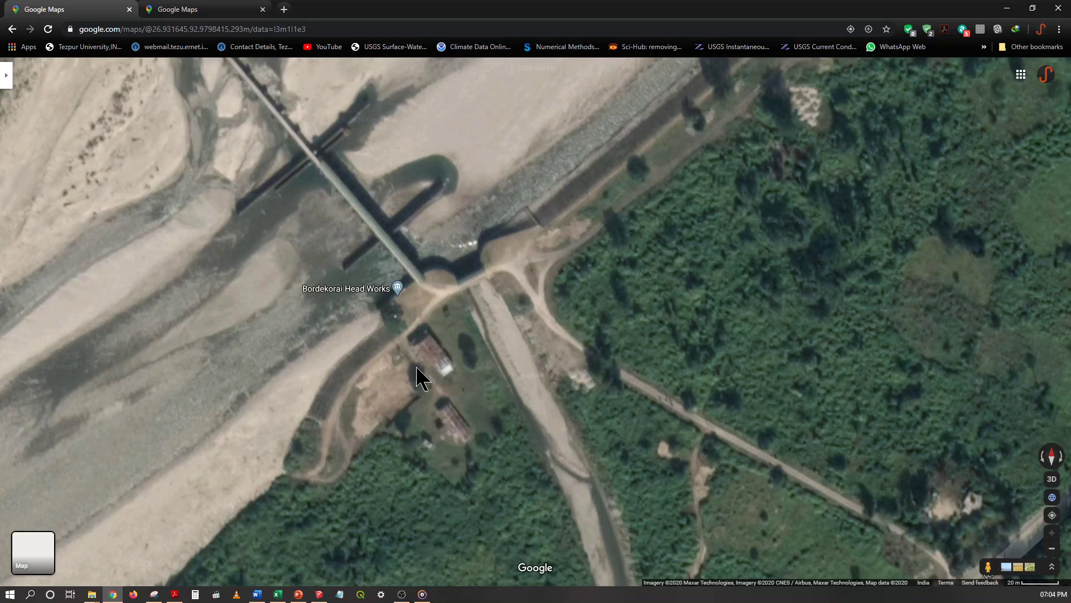
- Switch to the Word document and review the labelled head works details and the overall layout of guide banks and marginal embankments
click(257, 595)
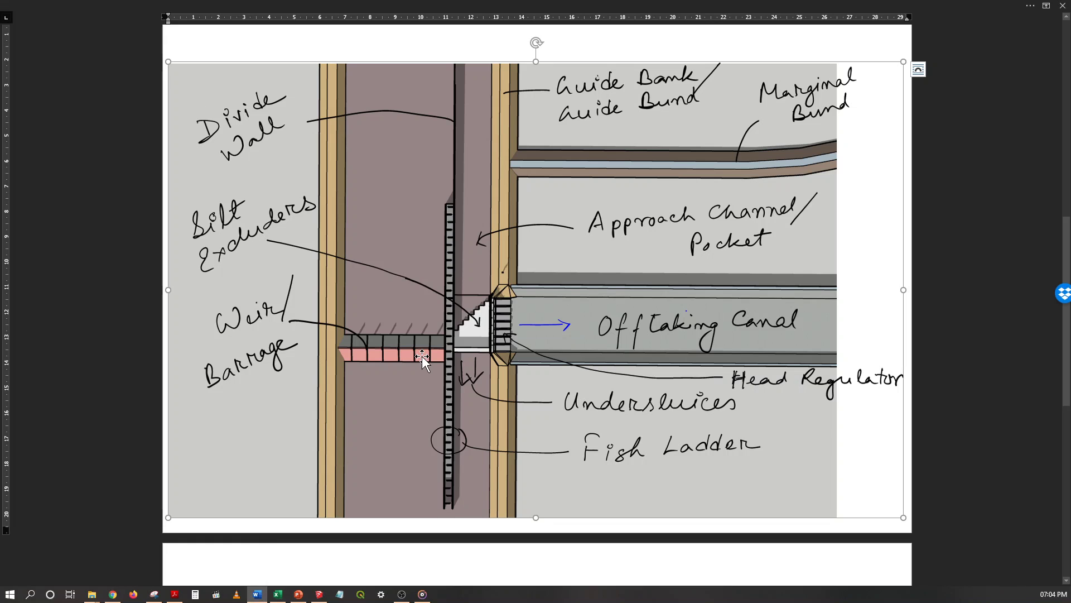
scroll(422, 357, up, 10)
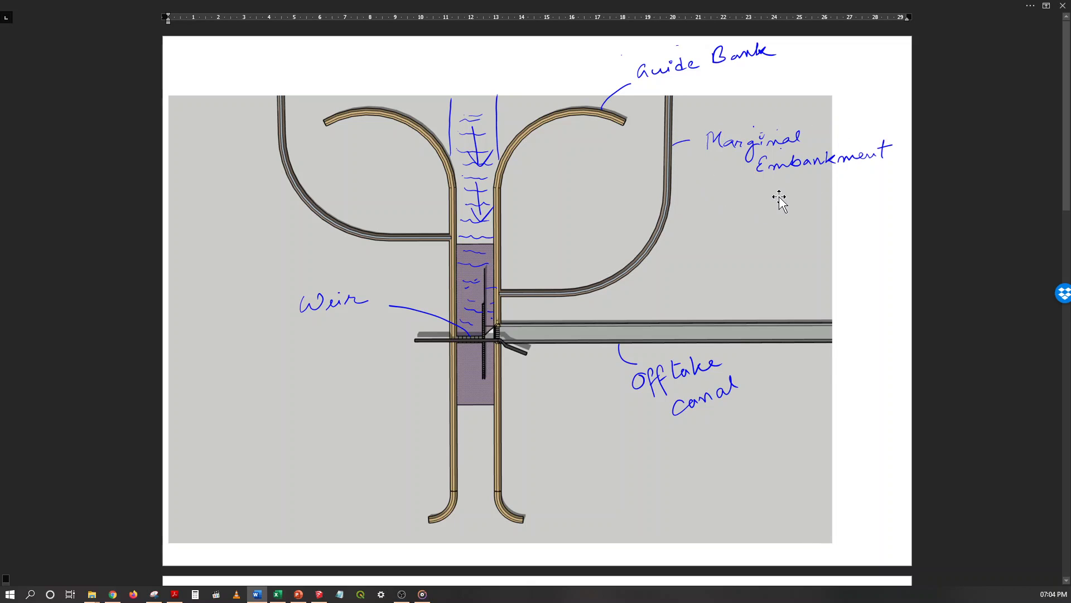
click(764, 157)
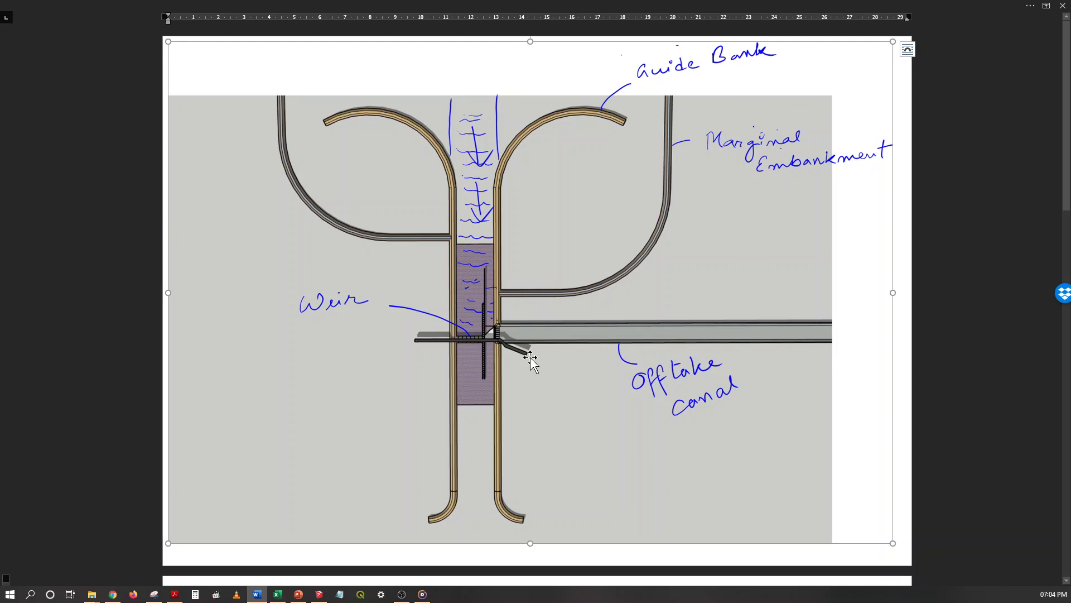
- Switch back to Google Maps and examine the embankment between the head works and the curved bank near the village
click(112, 594)
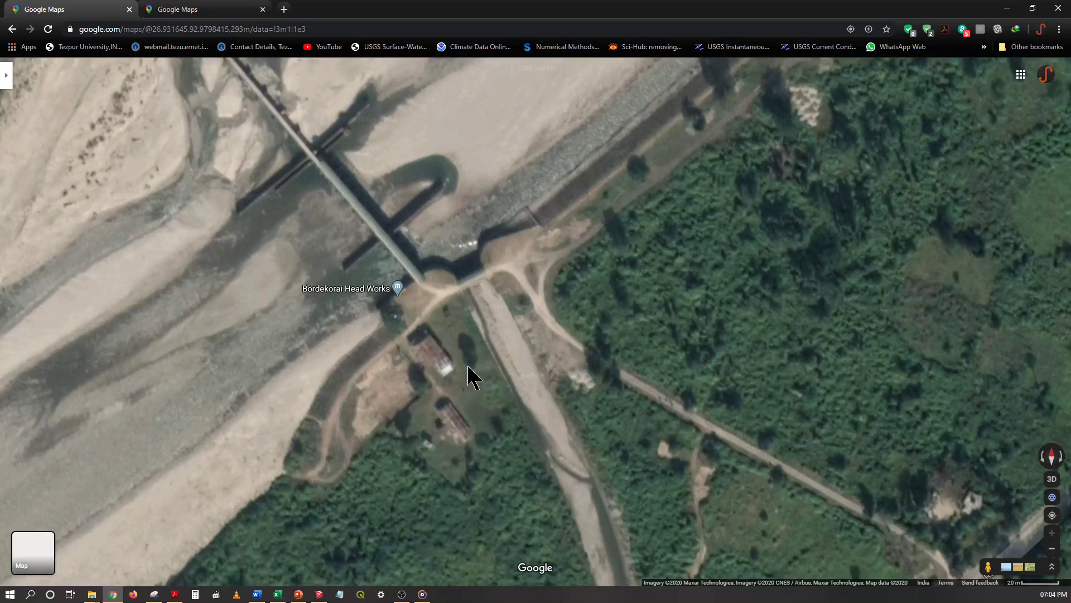
scroll(469, 378, down, 6)
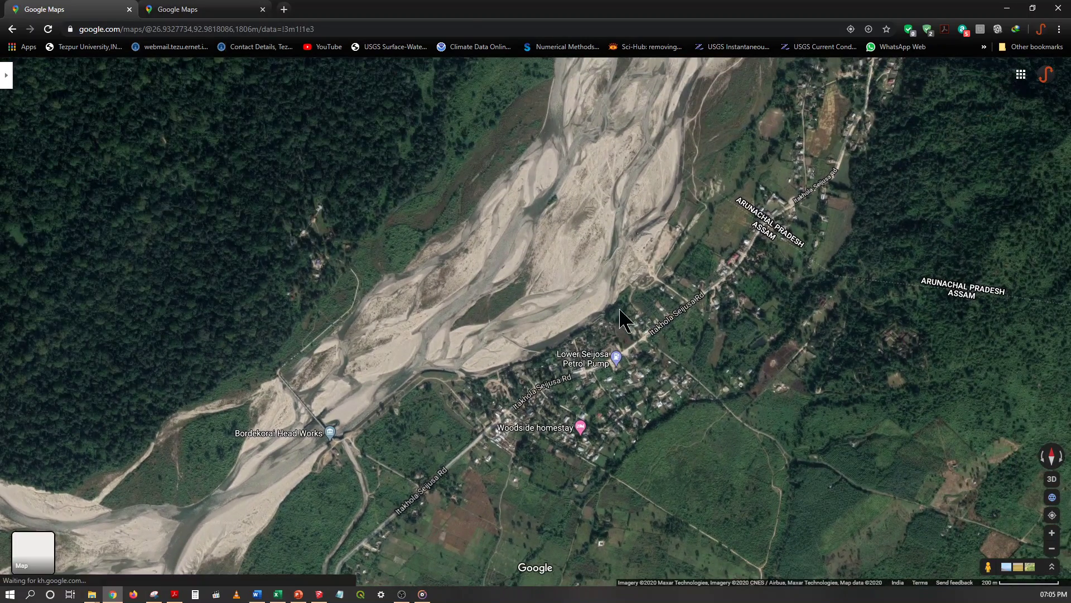
scroll(390, 400, up, 4)
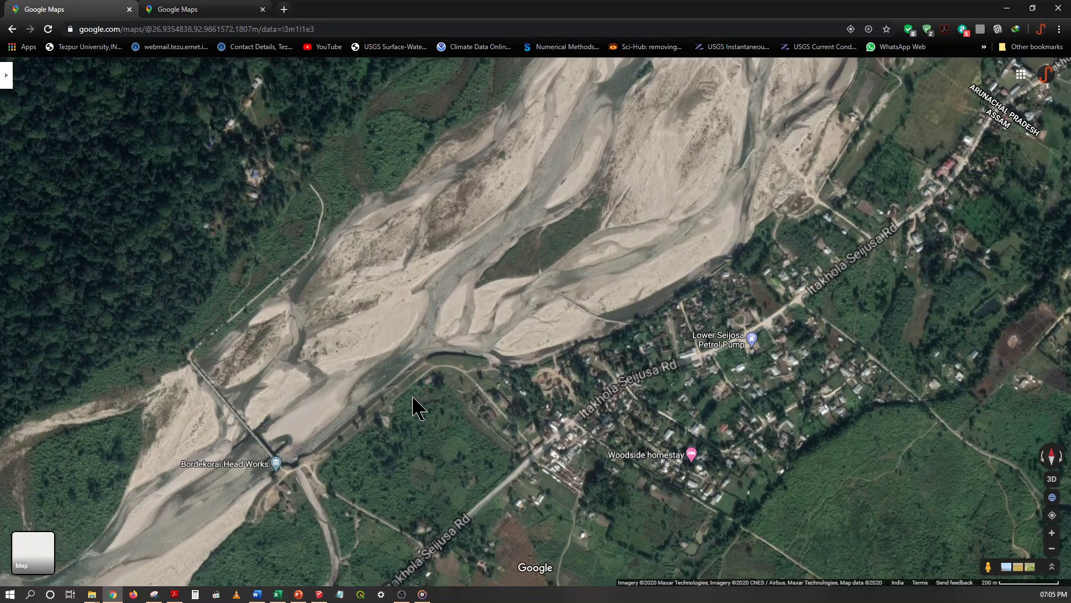
scroll(461, 342, up, 3)
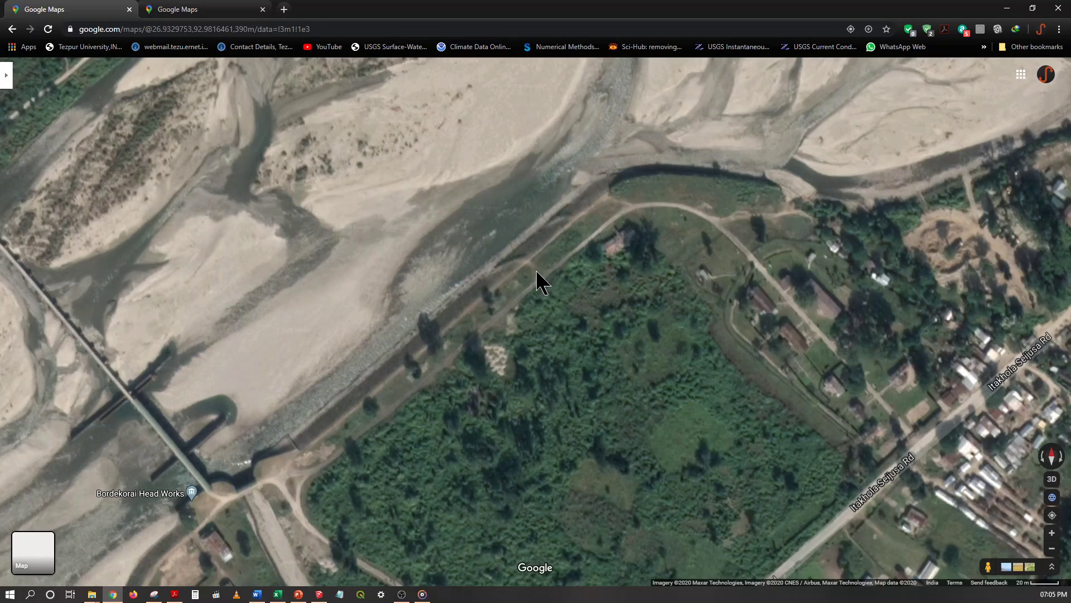
drag(497, 296, 290, 441)
- Survey the village-side riverbank upstream, from Lower Seijosa past the Arunachal Pradesh–Assam border
scroll(259, 454, down, 5)
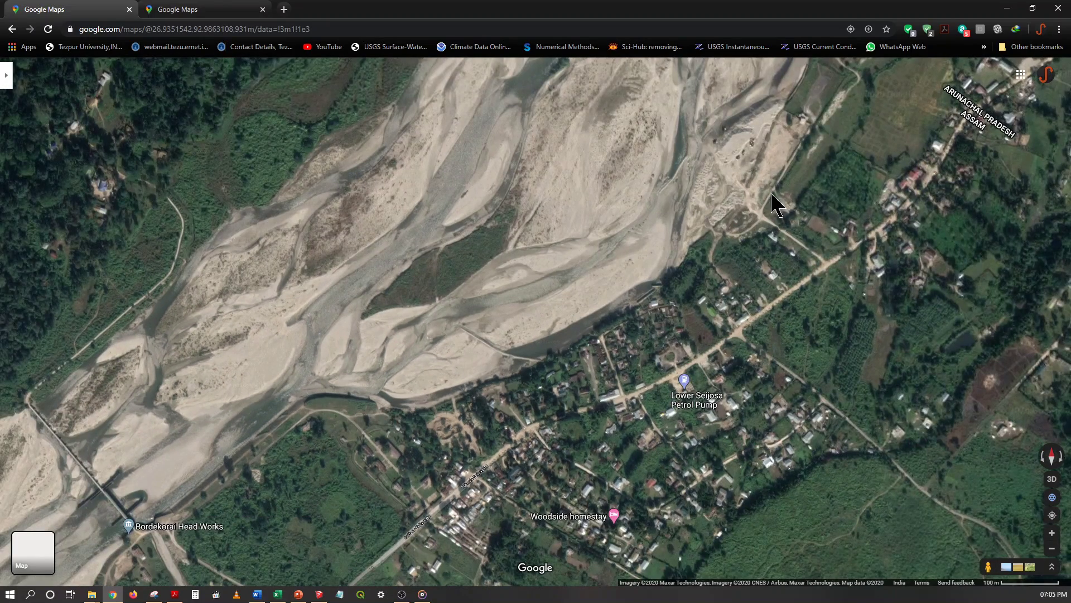
drag(702, 270, 563, 413)
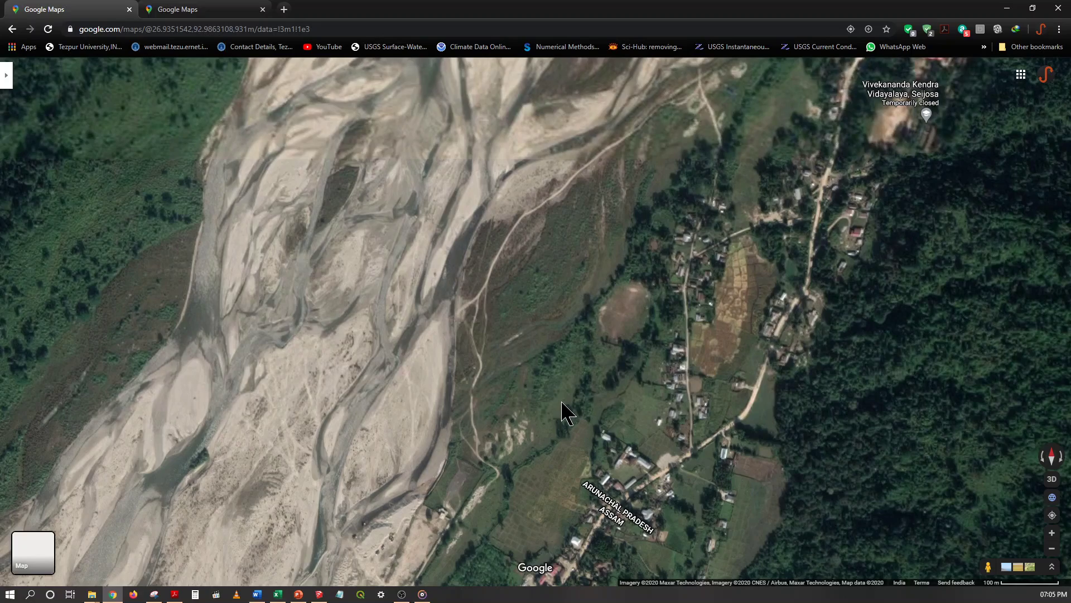
scroll(732, 192, down, 2)
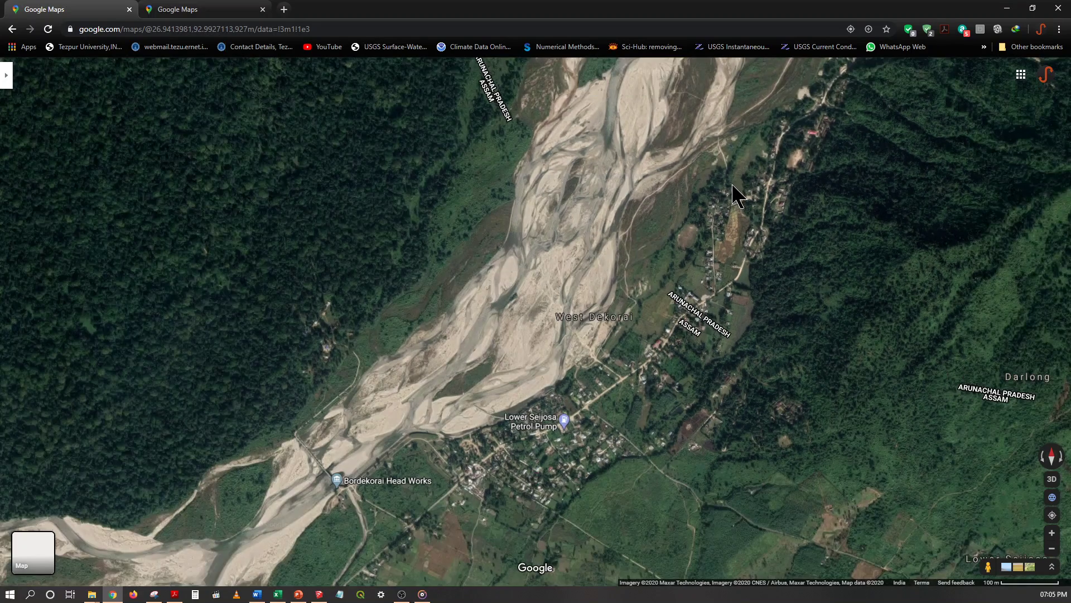
drag(732, 193, 700, 229)
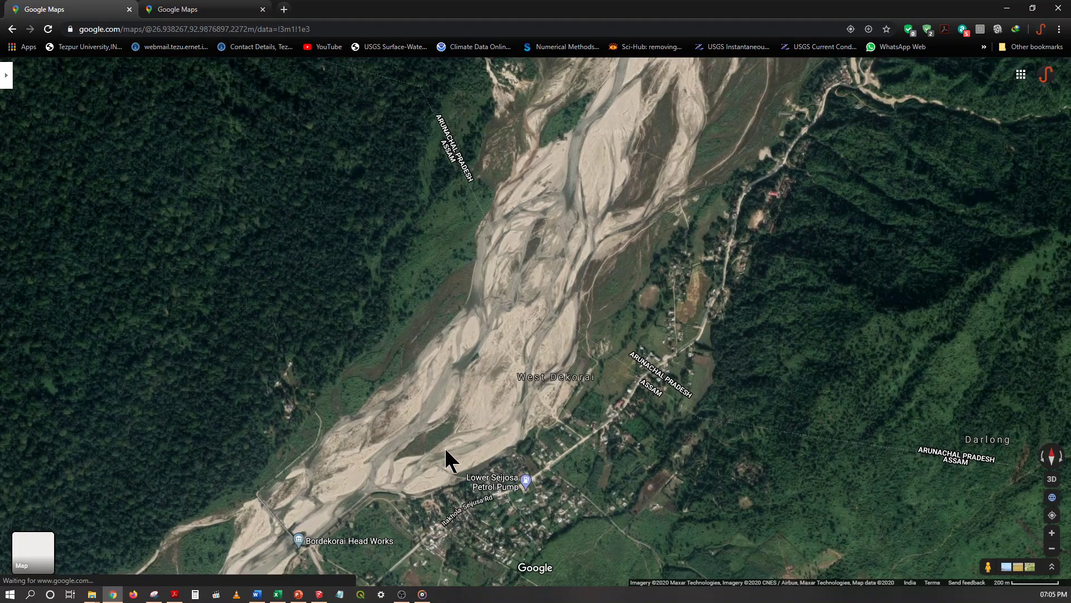
- Inspect the forested riverbank and the road where they meet the far end of the head works crossing
scroll(336, 454, up, 3)
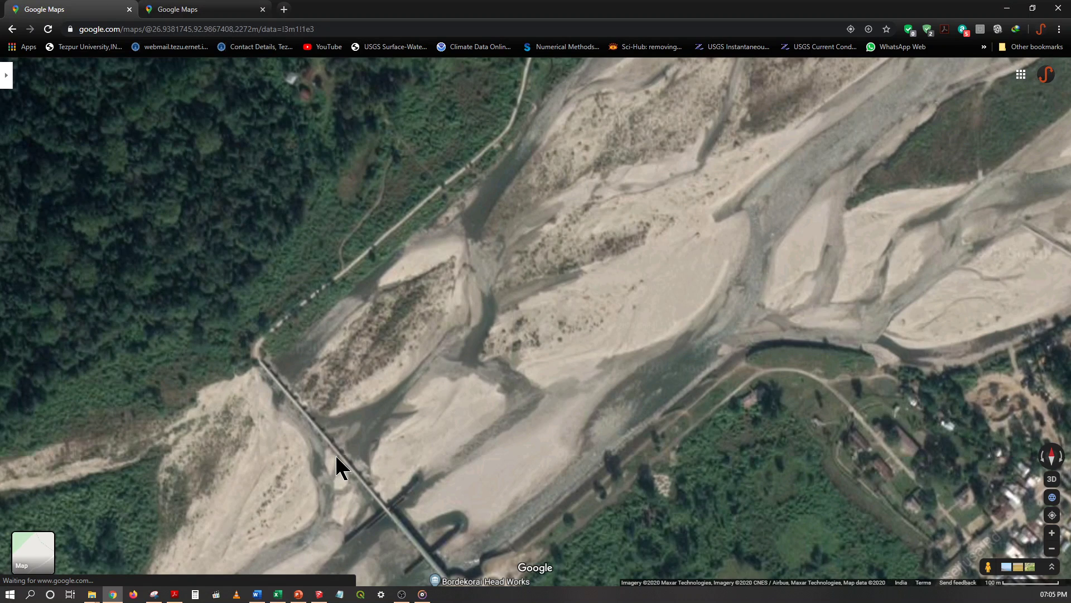
scroll(336, 456, up, 2)
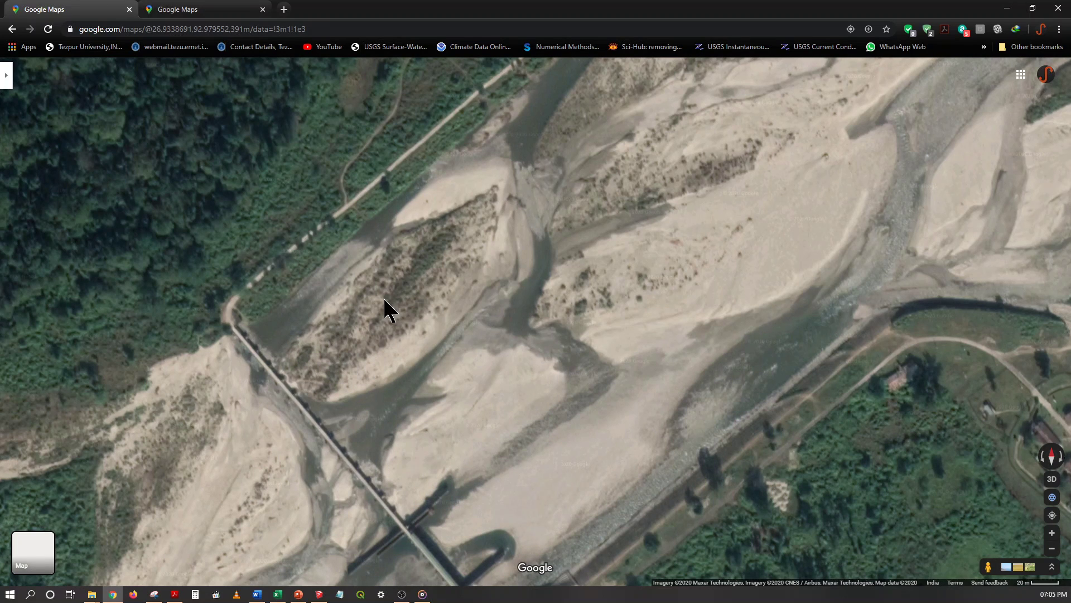
scroll(335, 377, down, 2)
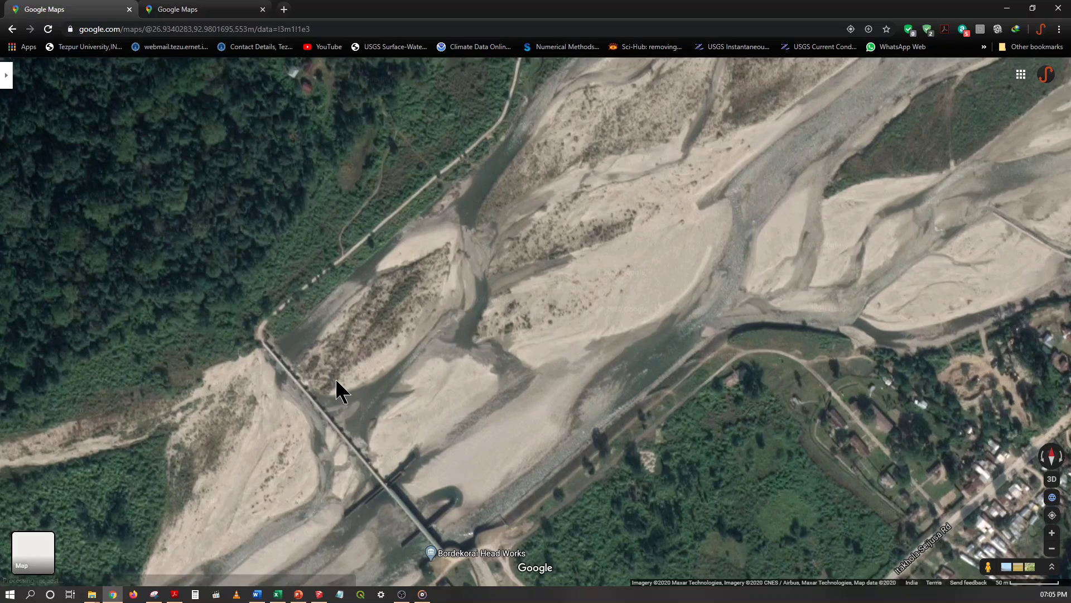
scroll(329, 393, down, 2)
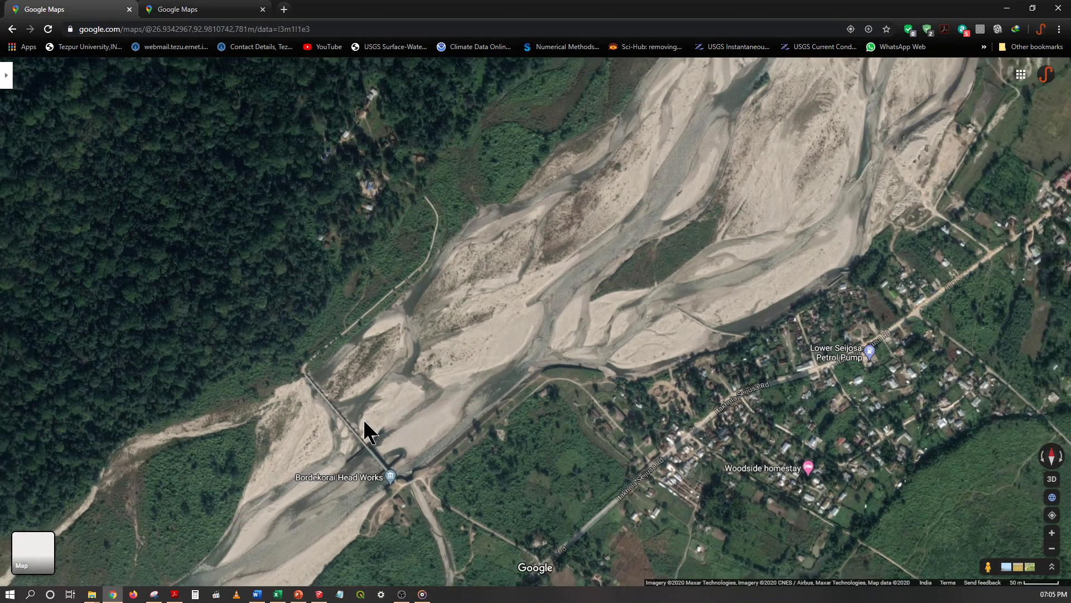
- Follow the river upstream to the Vivekananda Kendra Vidayalaya area, and return to the reach just downstream of the head works
scroll(363, 419, down, 2)
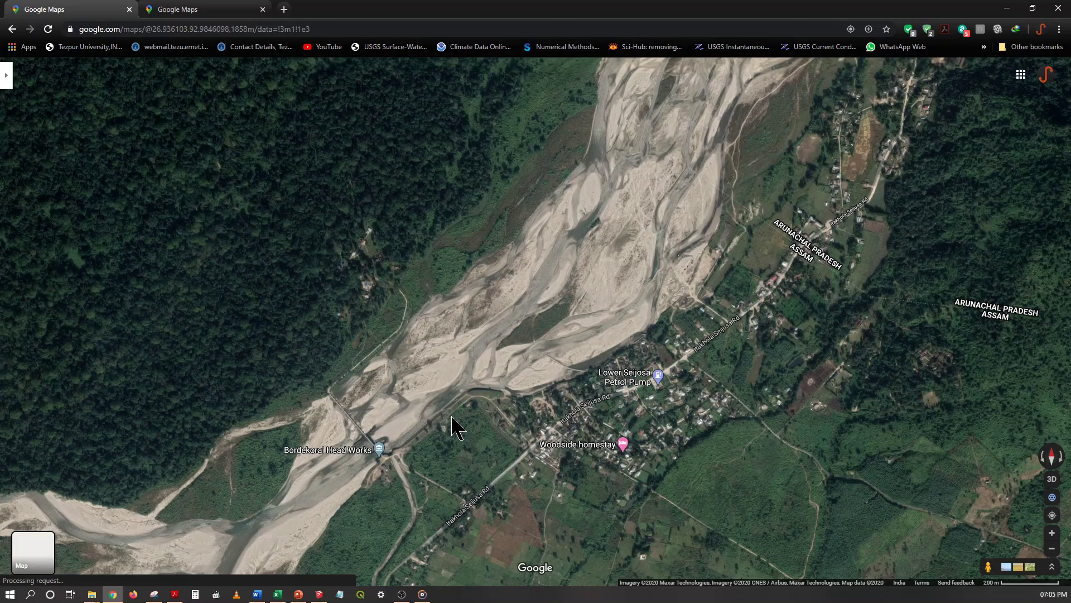
drag(761, 240, 590, 419)
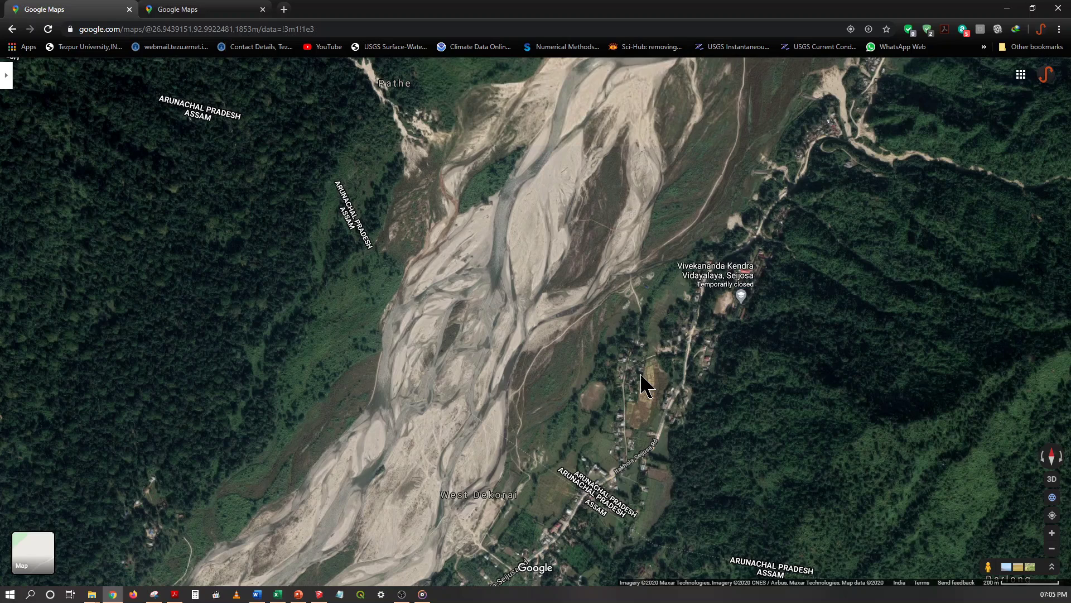
drag(642, 377, 648, 365)
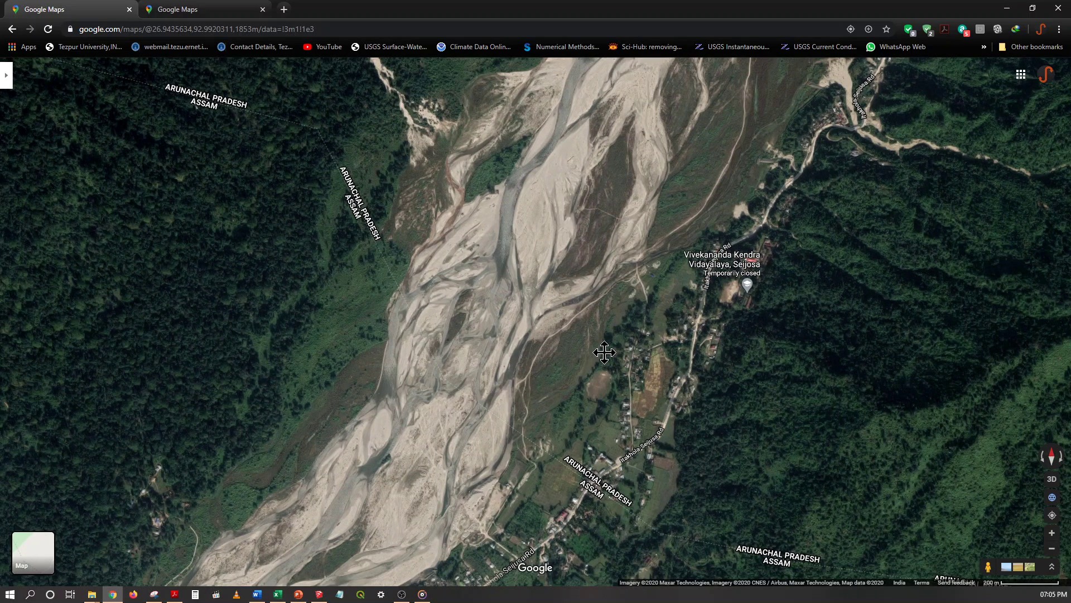
drag(604, 353, 762, 183)
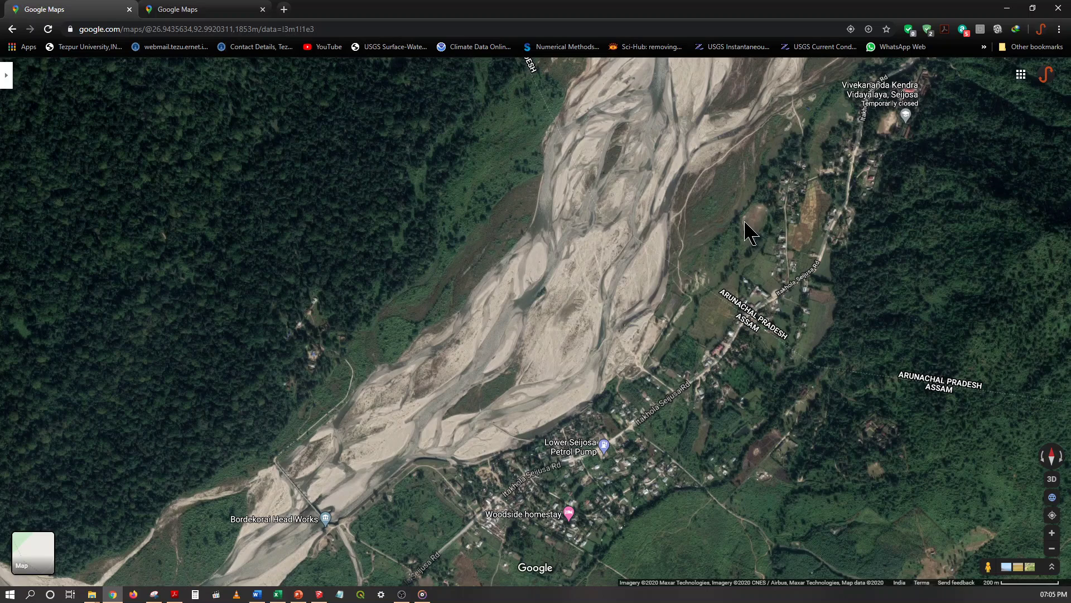
drag(511, 380, 696, 166)
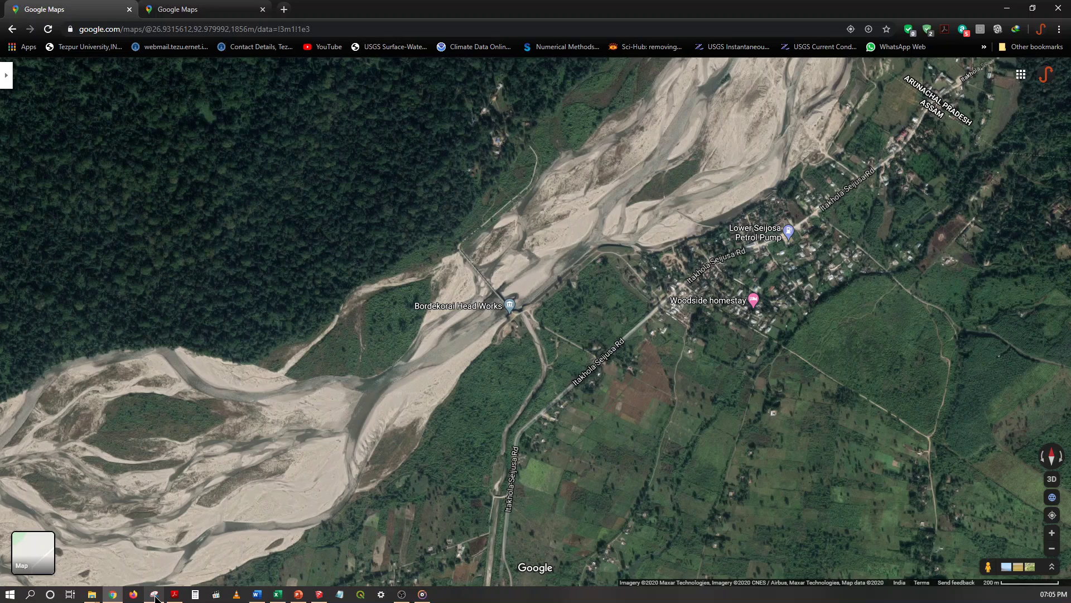
- Switch to the Word document and go from the overall layout sketch to the detailed diagram of the weir, undersluices and head regulator
click(257, 594)
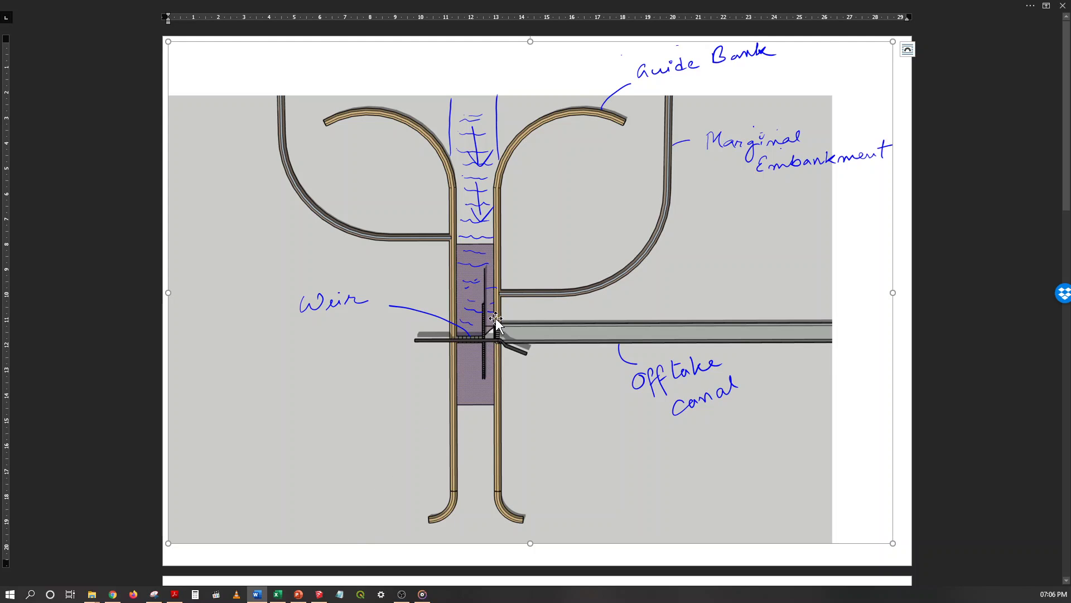
scroll(494, 323, down, 10)
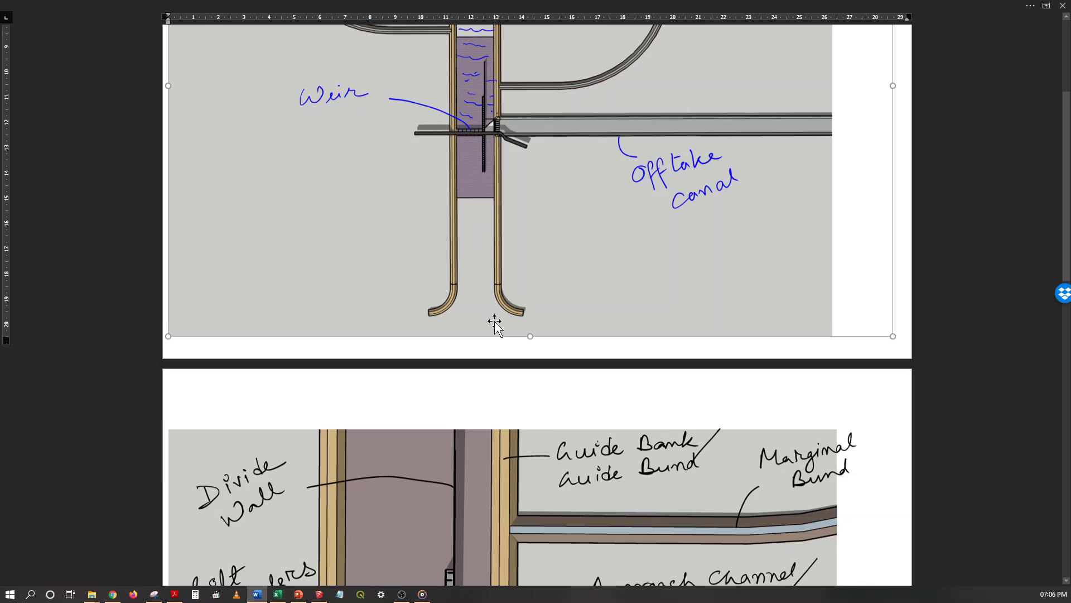
scroll(495, 324, down, 2)
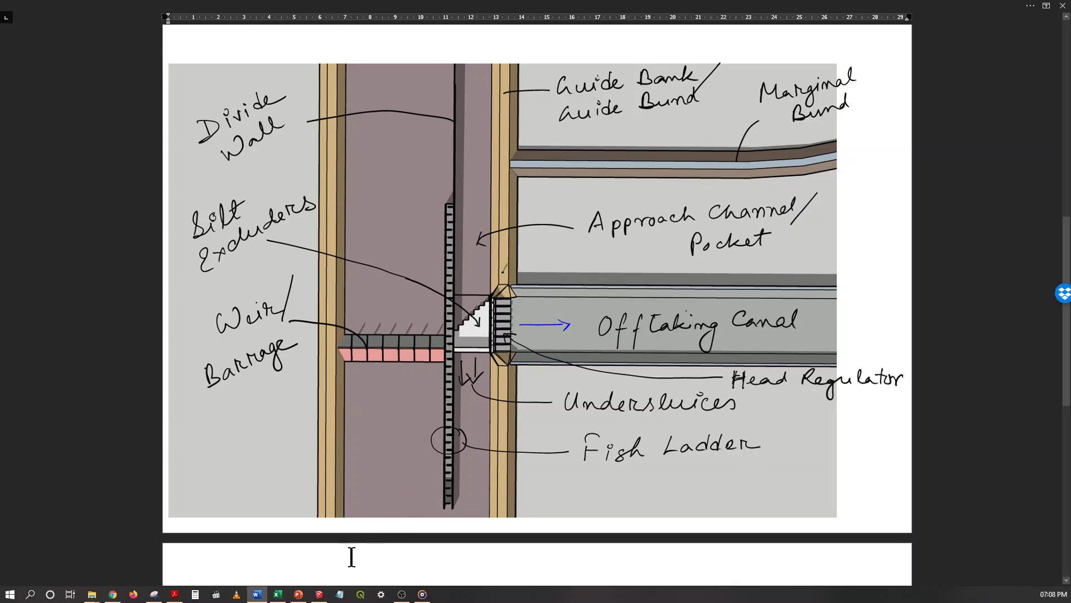
- Switch to the SketchUp model and examine the weir, fish ladder, undersluices and head regulator around the bridge in perspective
click(326, 596)
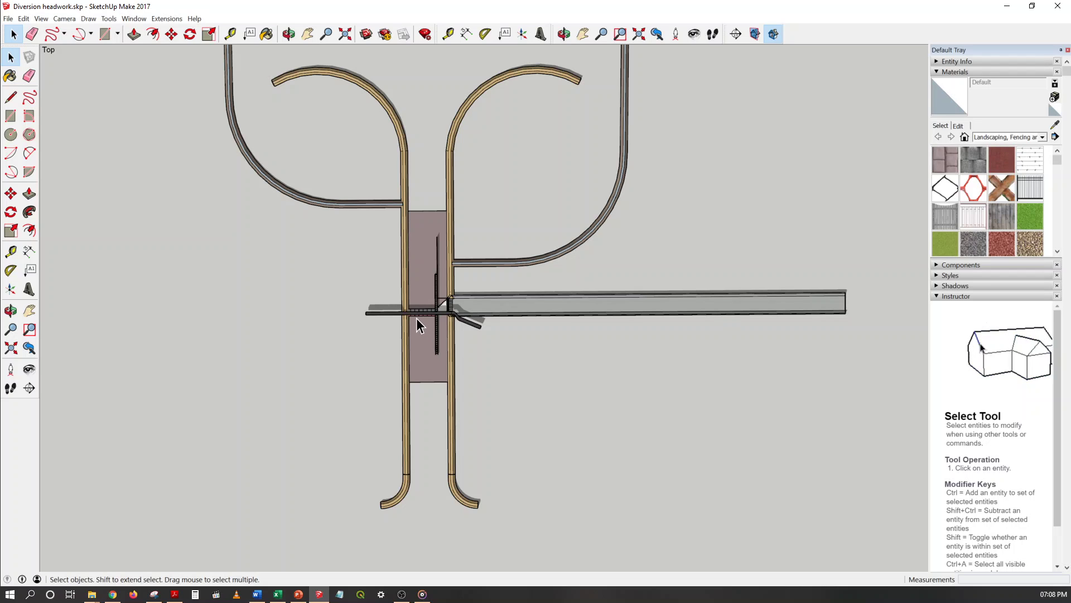
scroll(416, 318, up, 5)
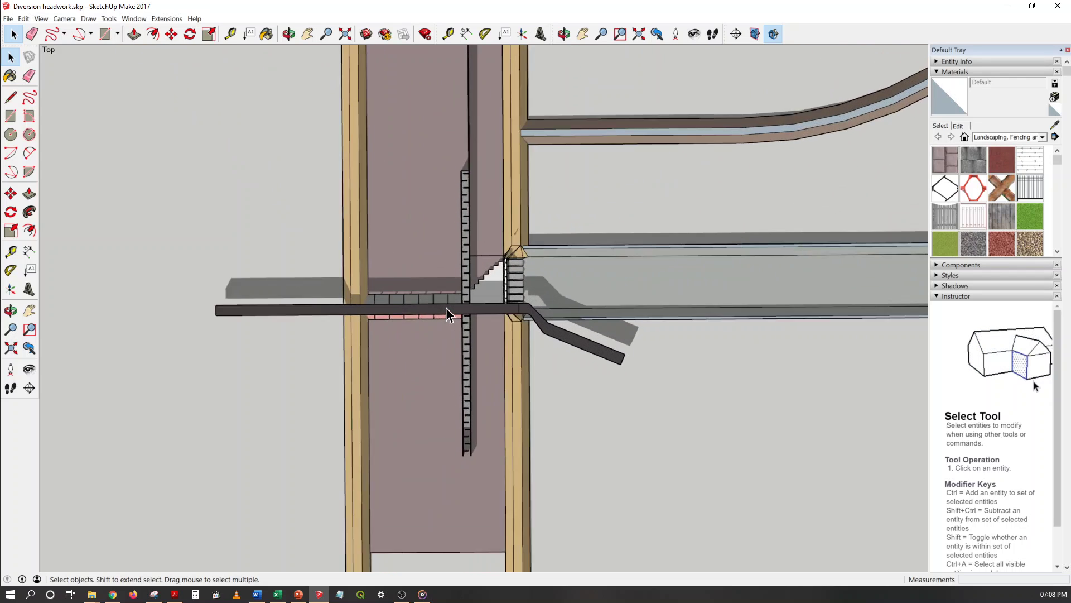
scroll(447, 308, up, 3)
middle_drag(430, 359, 580, 117)
key(o)
drag(418, 303, 490, 223)
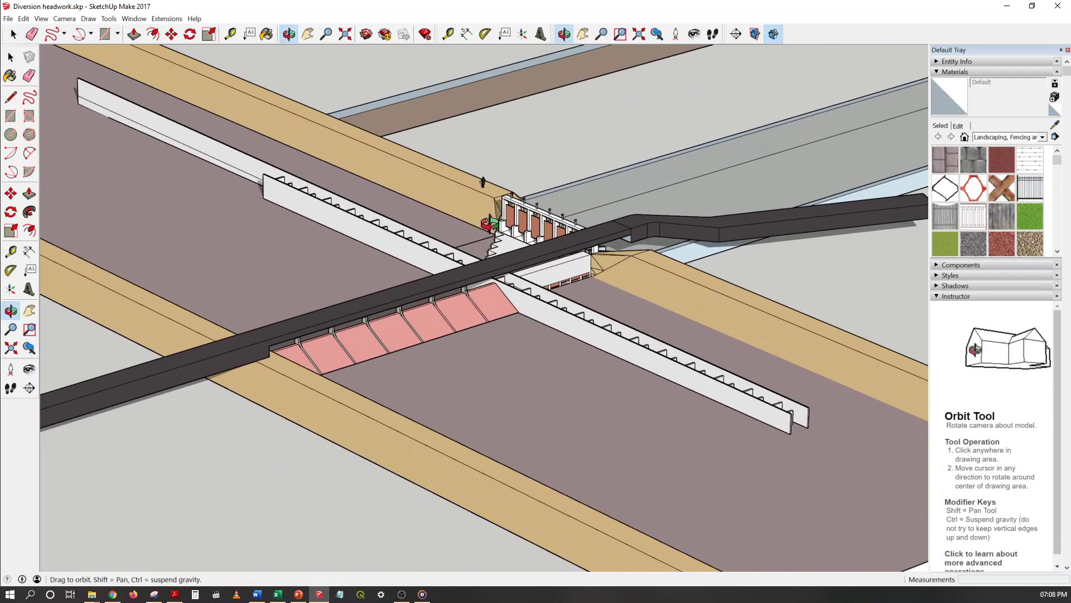
middle_drag(490, 223, 493, 226)
scroll(474, 239, up, 2)
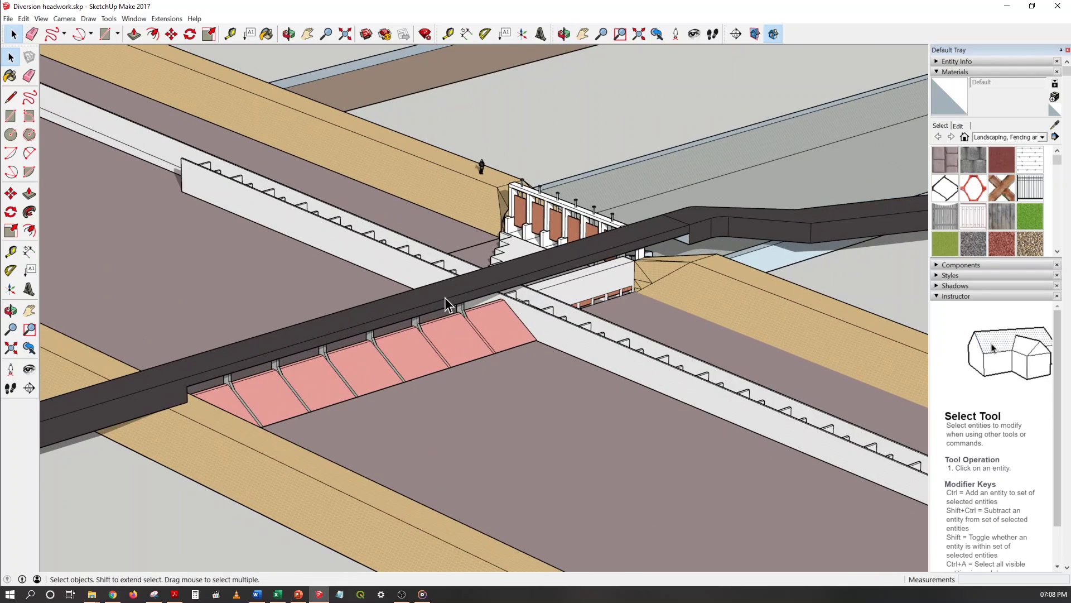
scroll(444, 297, up, 2)
- Return to a plan view of the head works that takes in the curved guide banks and the marginal bunds
middle_drag(584, 293, 513, 480)
scroll(513, 480, down, 3)
scroll(549, 184, down, 2)
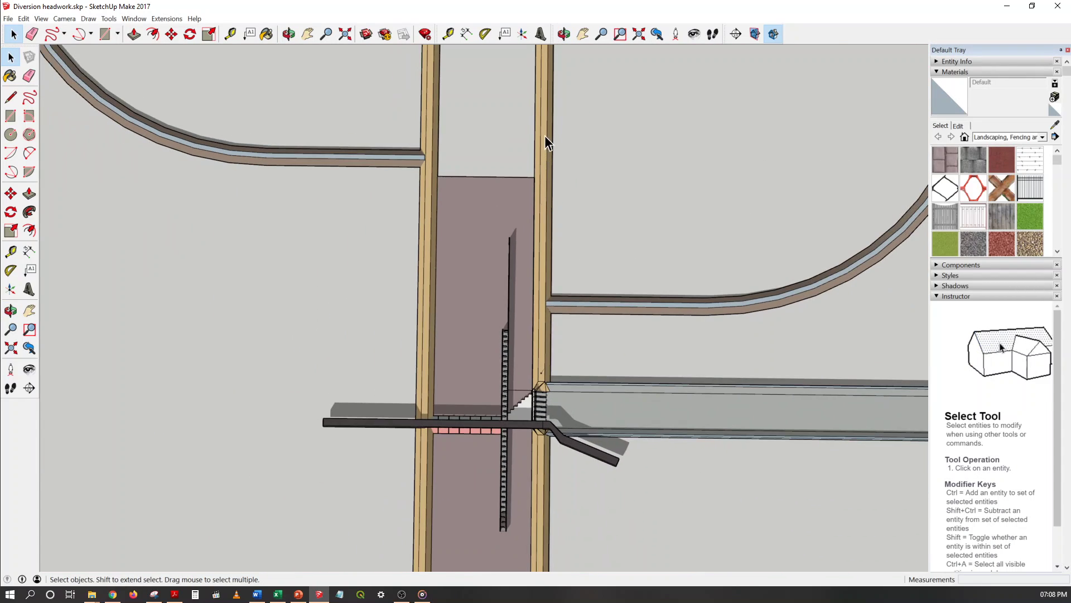
scroll(544, 162, down, 3)
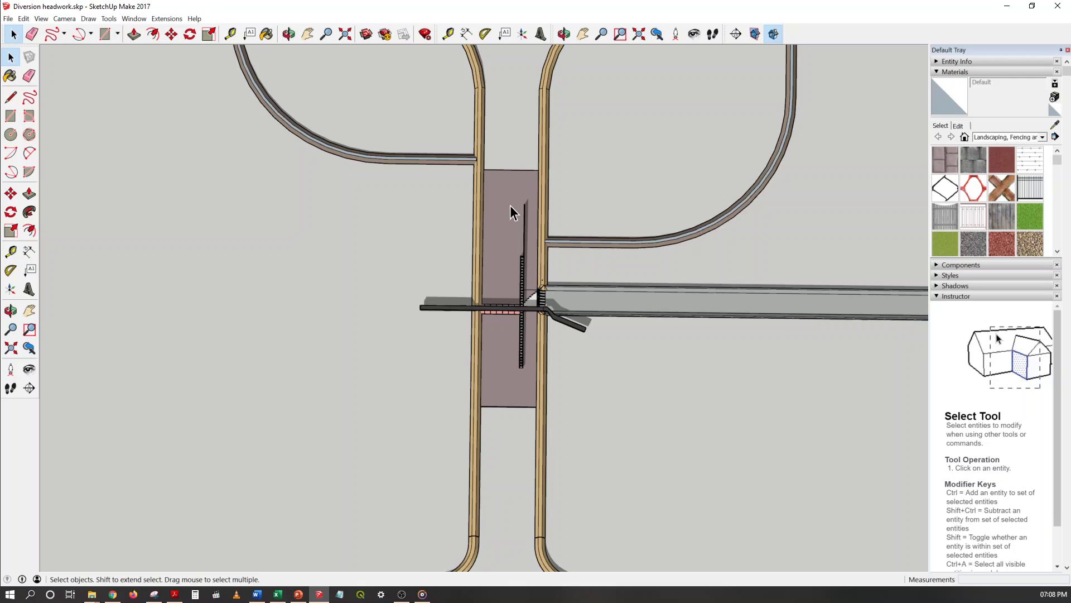
click(498, 268)
scroll(461, 489, down, 5)
scroll(485, 357, up, 4)
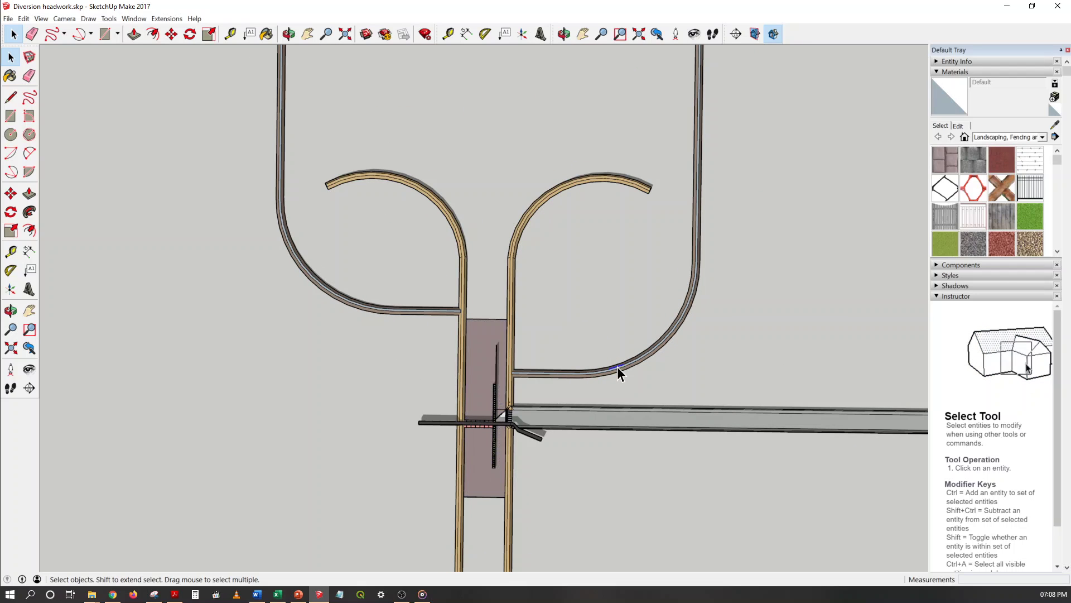
- Highlight the marginal bunds on both sides of the river and trace them to their far upstream ends
click(680, 264)
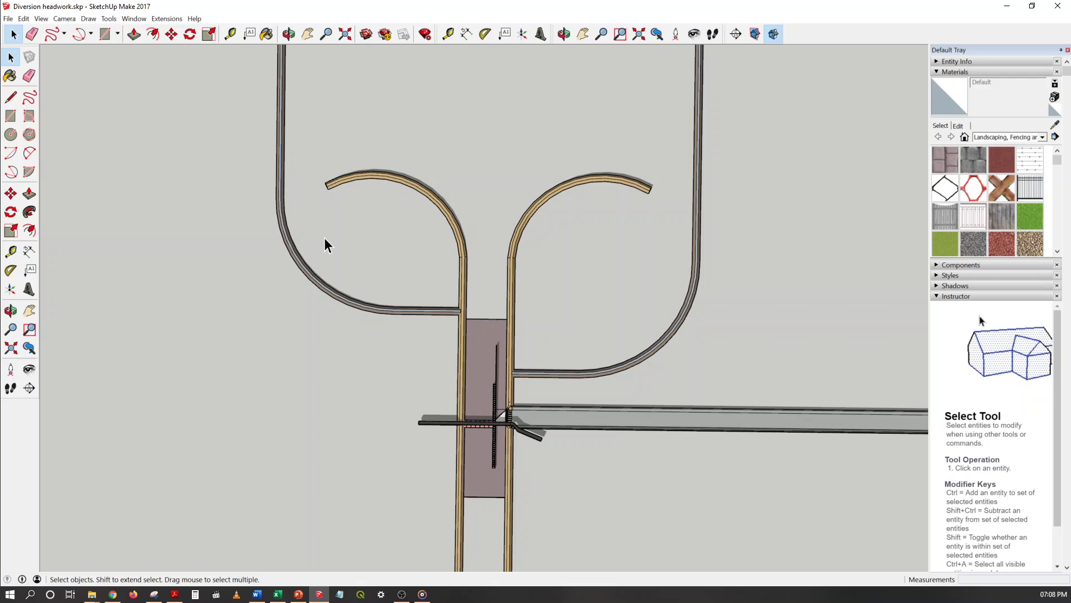
click(306, 271)
scroll(431, 501, down, 5)
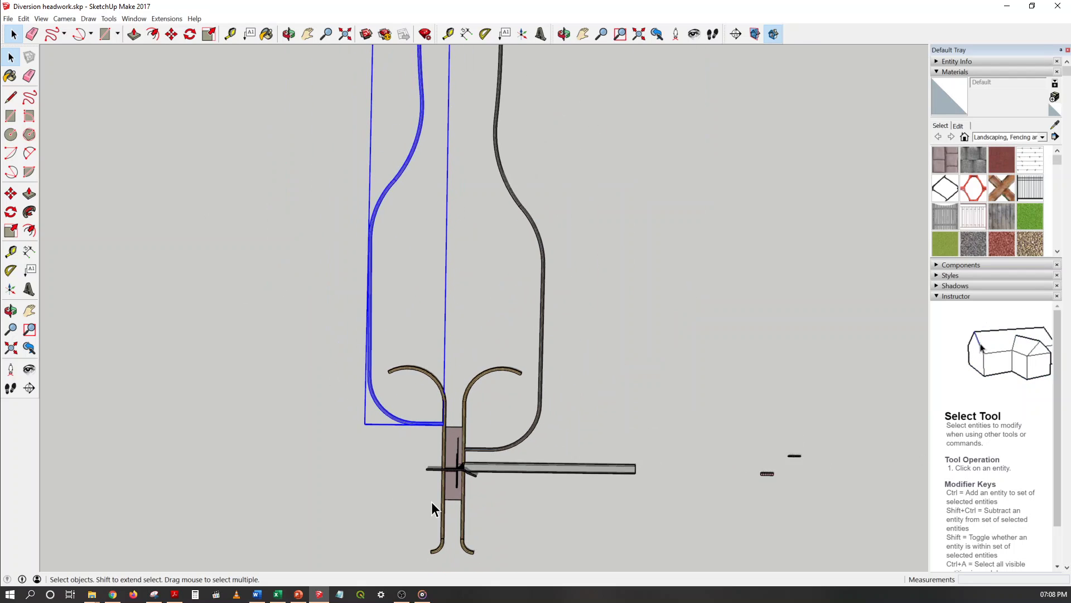
click(587, 457)
scroll(587, 458, down, 5)
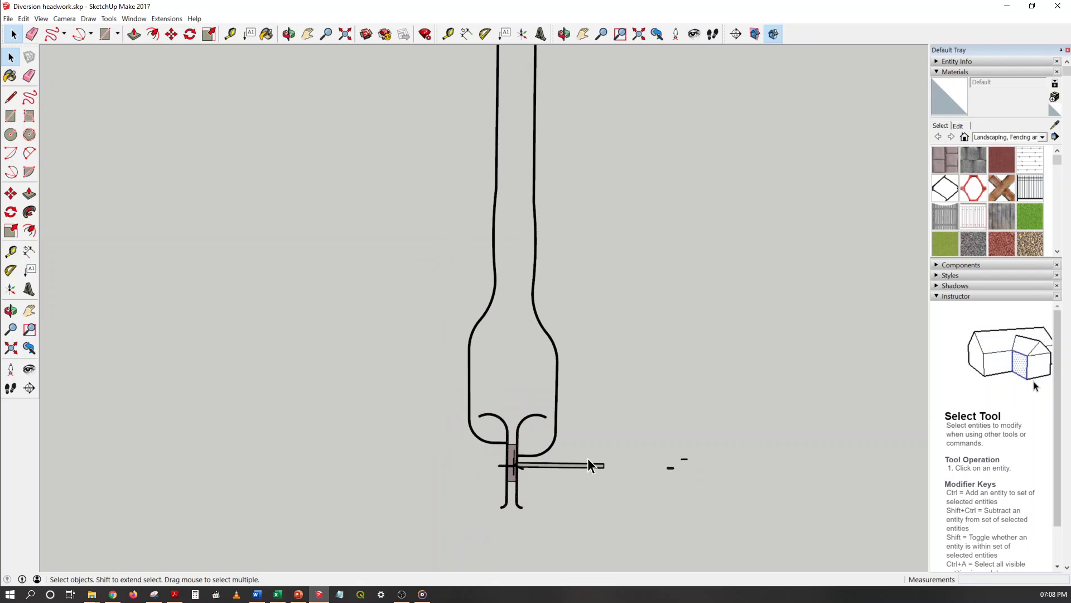
scroll(587, 440, down, 2)
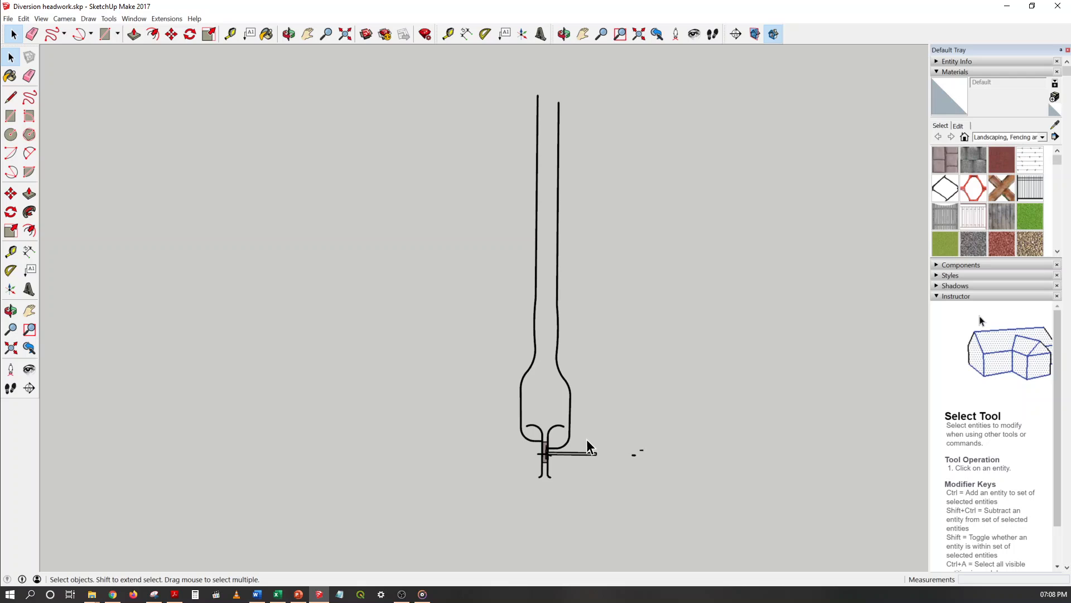
- Move in on the head works, highlight the off-taking canal from the head regulator, and clear the selection
scroll(587, 439, up, 3)
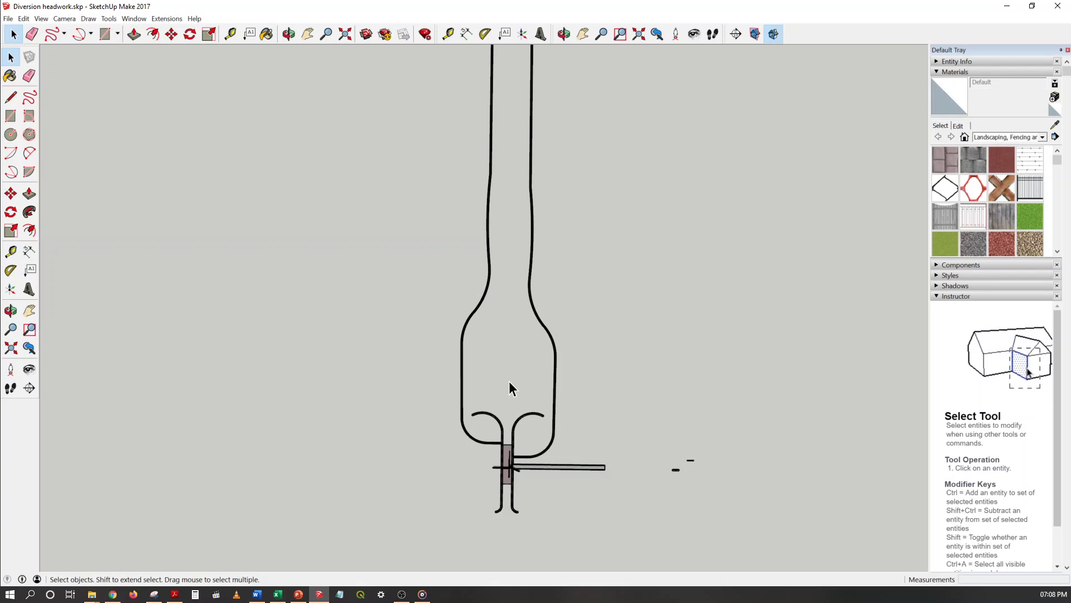
scroll(506, 451, up, 2)
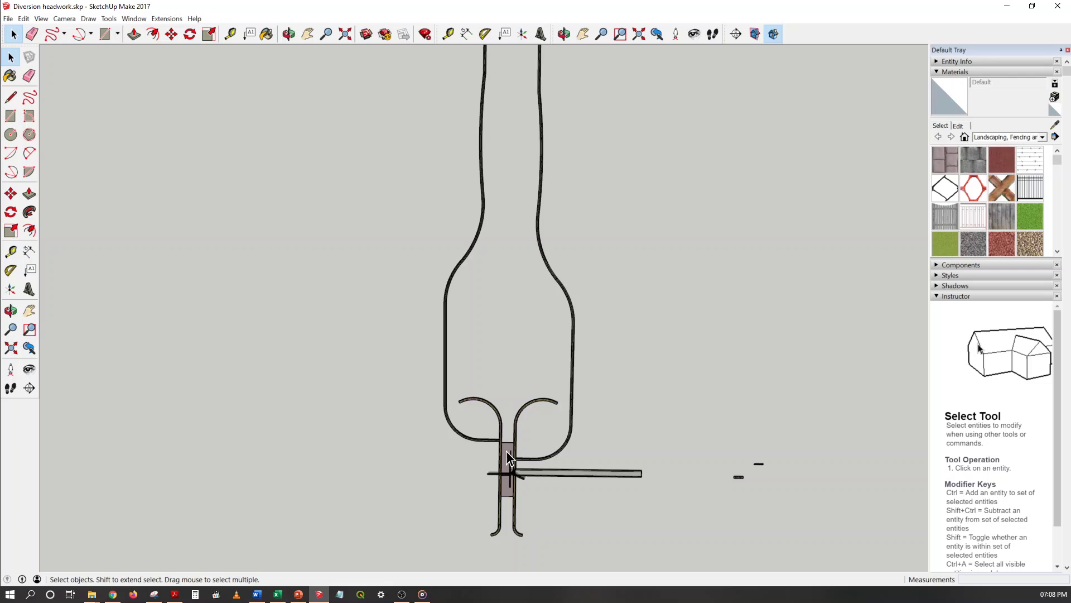
scroll(411, 272, down, 2)
scroll(464, 412, up, 6)
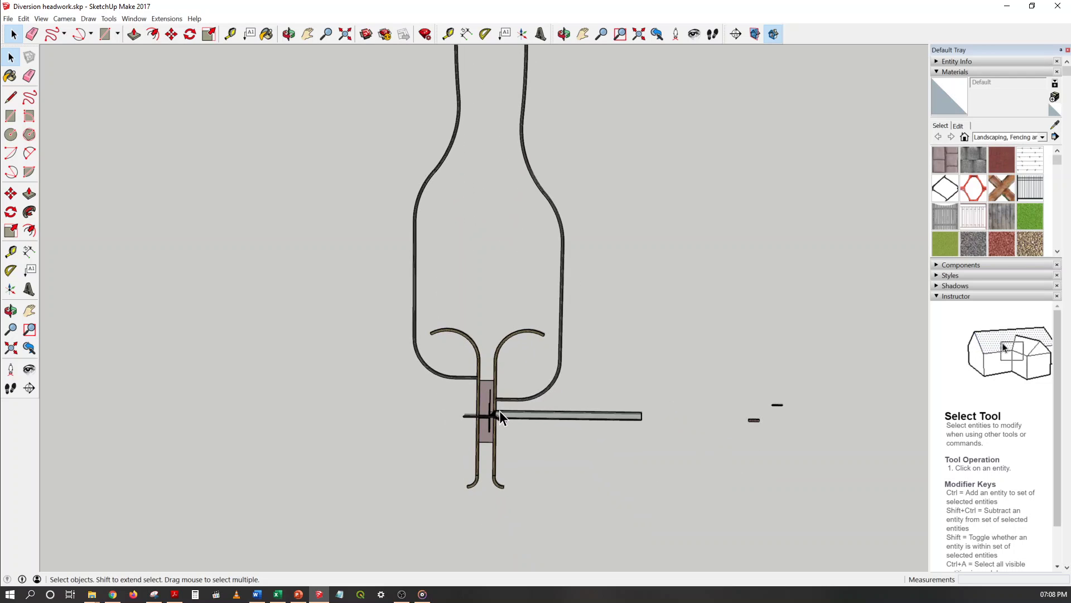
click(616, 413)
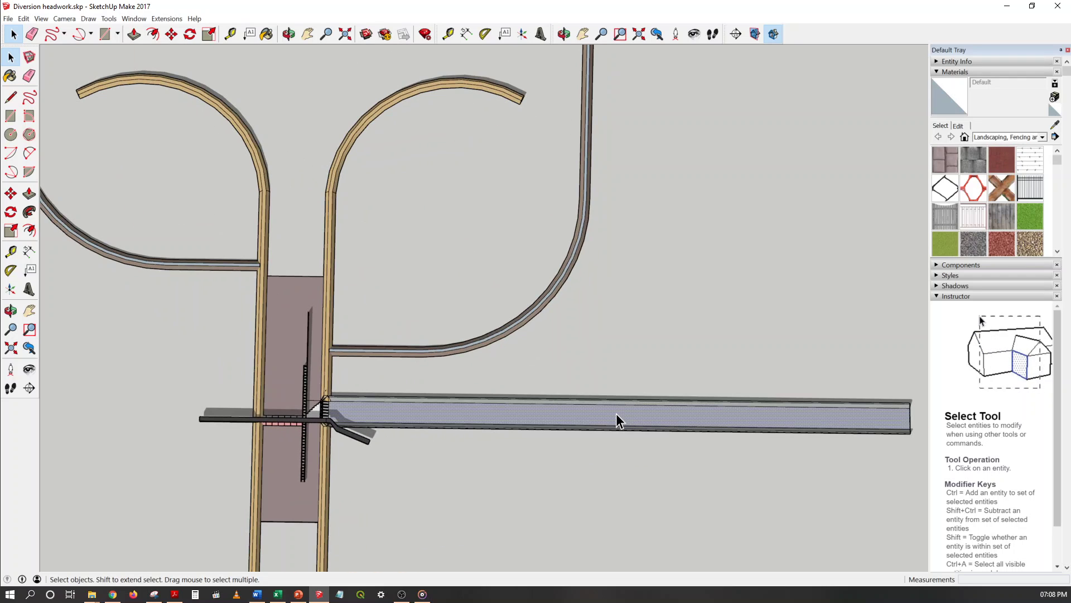
click(549, 394)
triple_click(602, 429)
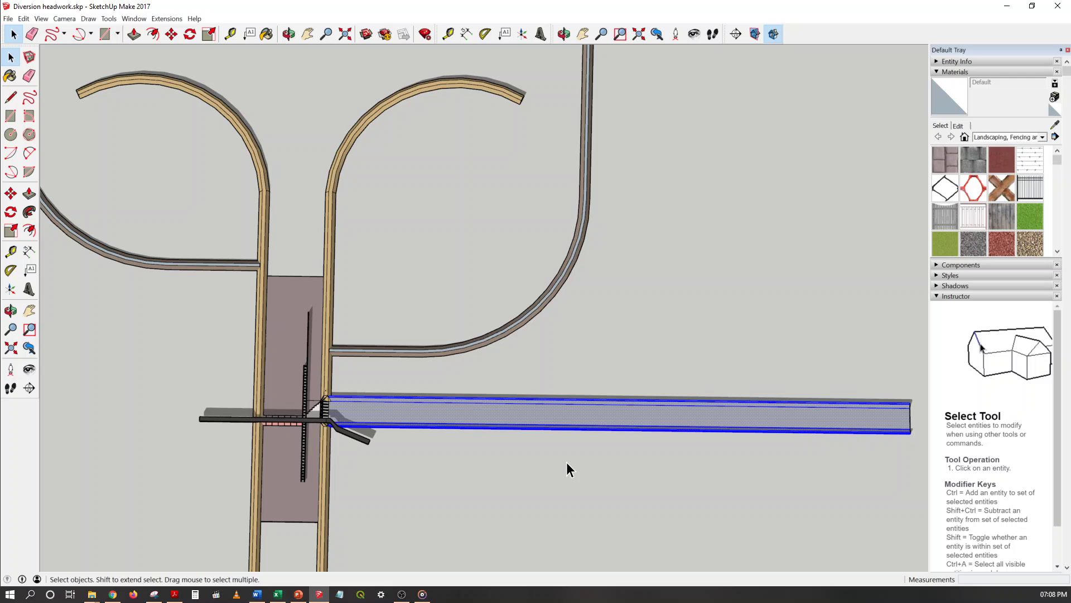
click(560, 462)
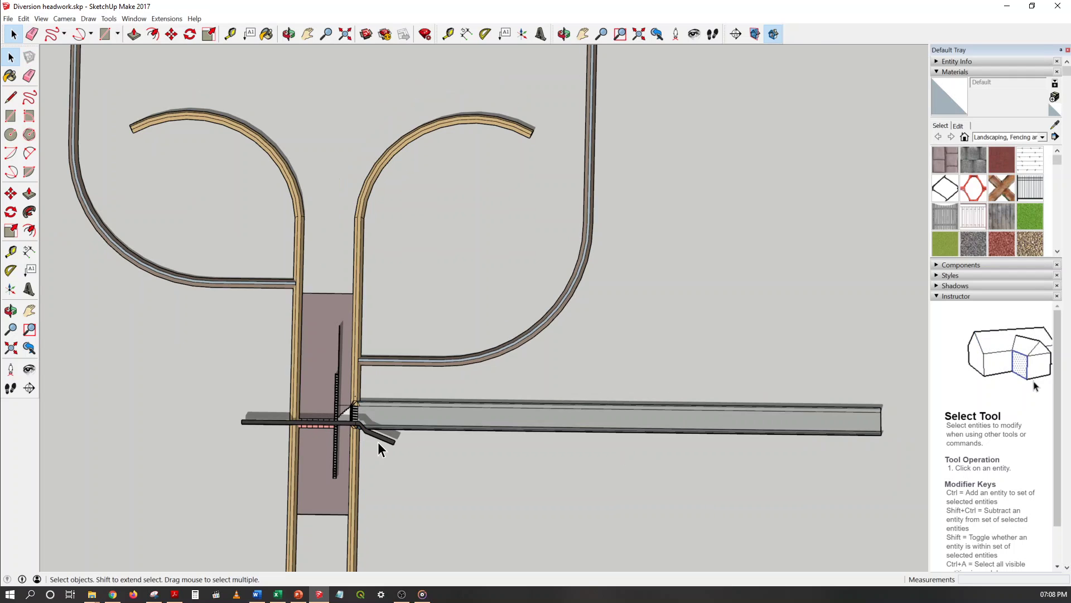
- Highlight the river bed beside the weir and the bridge spanning the head works, and clear the selection
scroll(307, 437, up, 5)
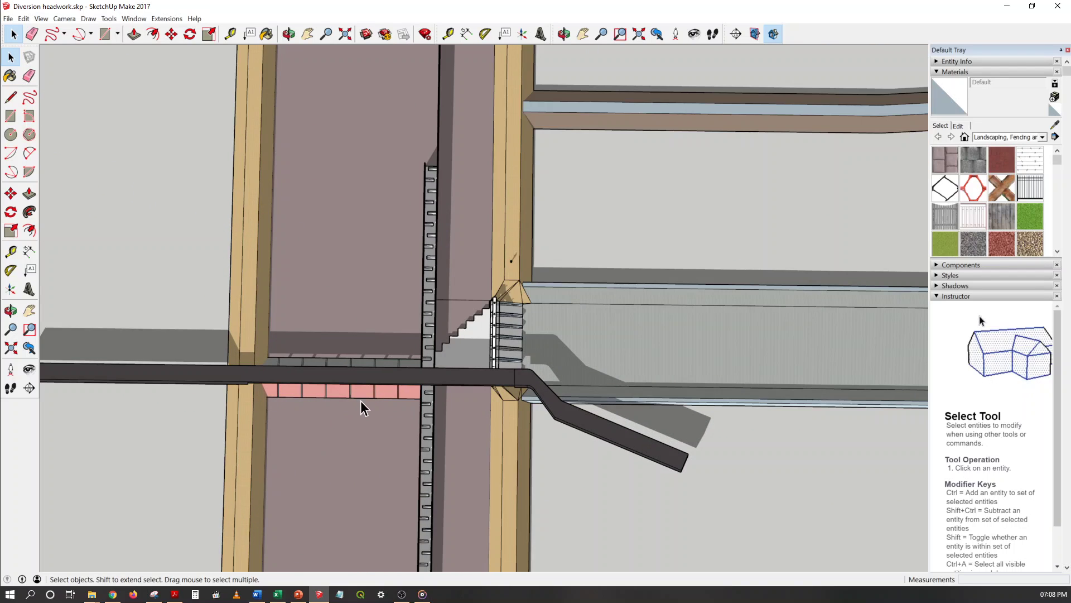
click(327, 400)
shift+click(330, 403)
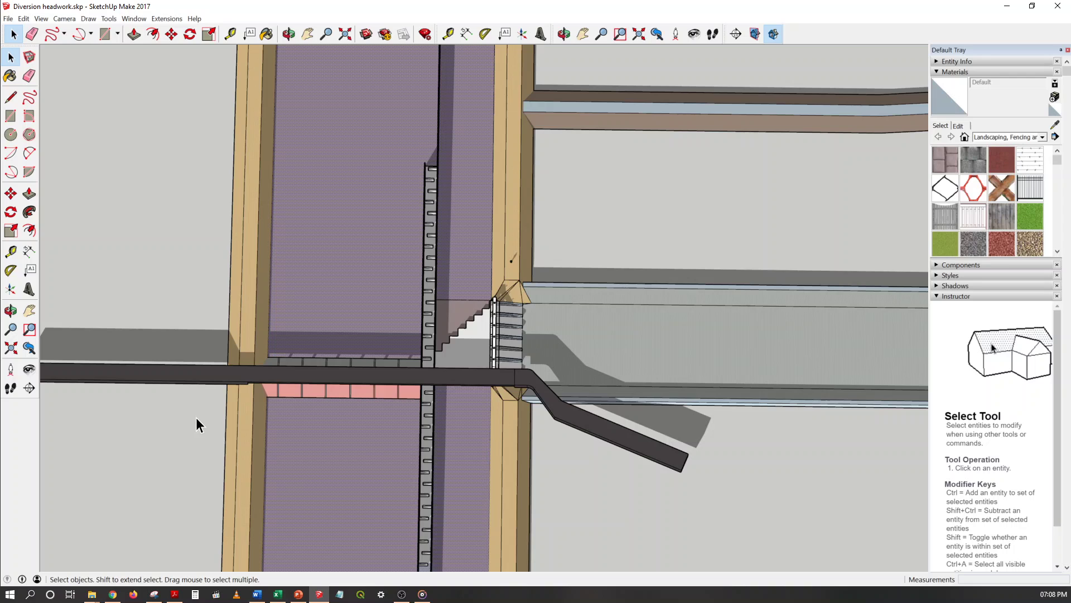
scroll(571, 464, down, 1)
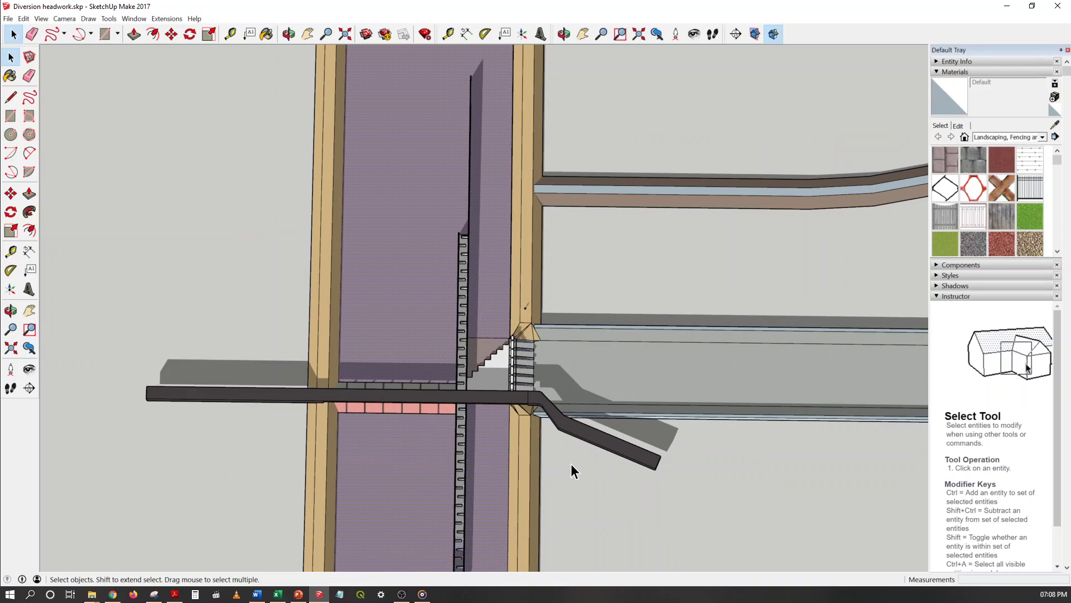
click(403, 397)
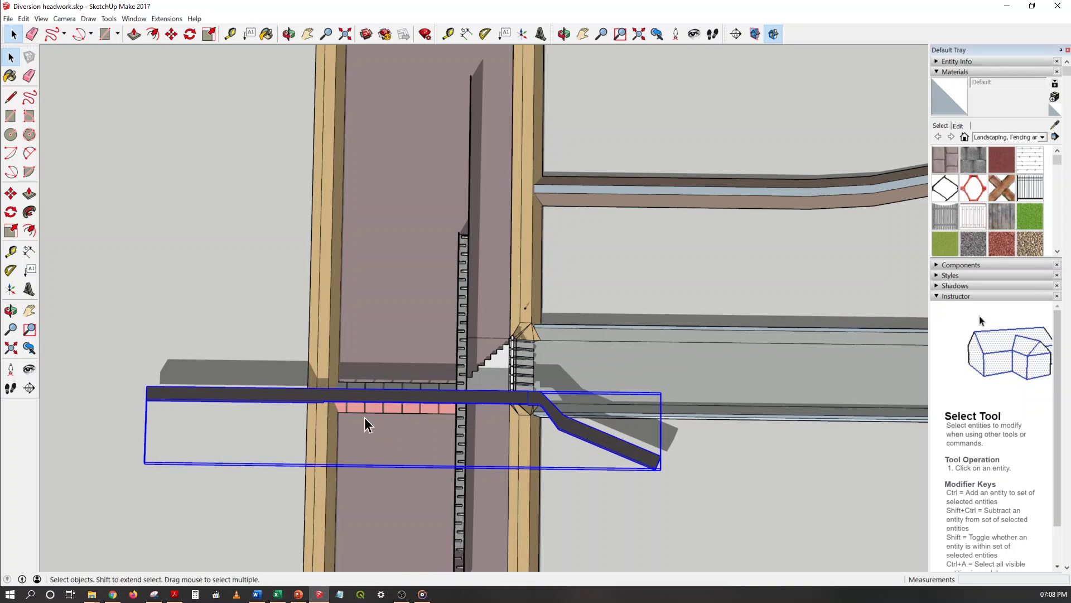
click(296, 422)
- Delete the bridge over the weir to expose the weir piers, and undo the deletion
middle_click(304, 382)
middle_drag(304, 382, 368, 230)
scroll(343, 393, up, 5)
click(343, 394)
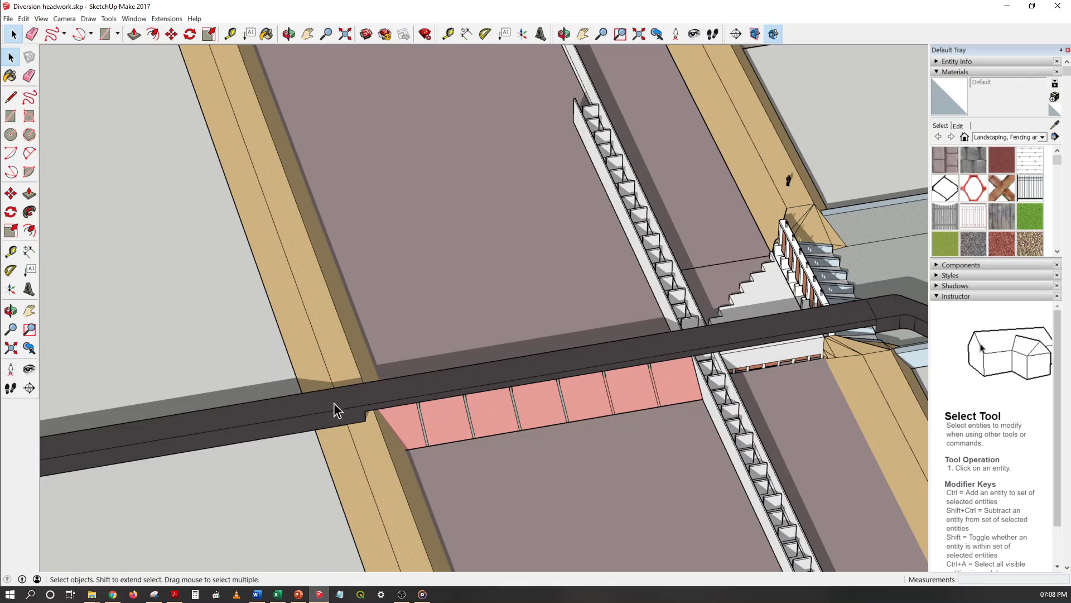
key(Delete)
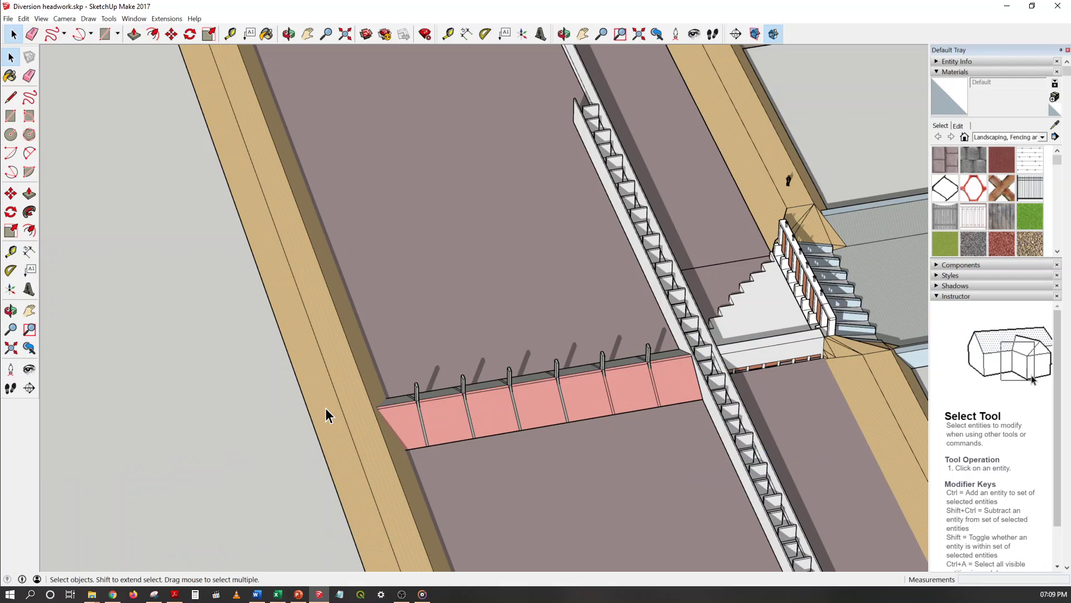
key(ctrl+z)
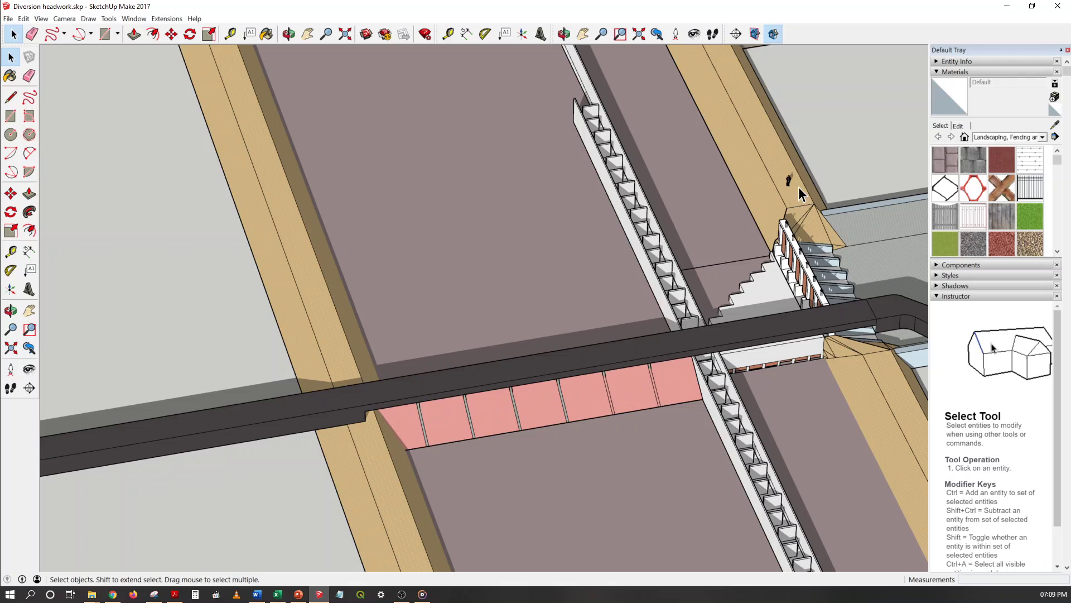
- Examine the human figure on the guide bank beside the head regulator to judge the scale of the structures
scroll(347, 383, down, 1)
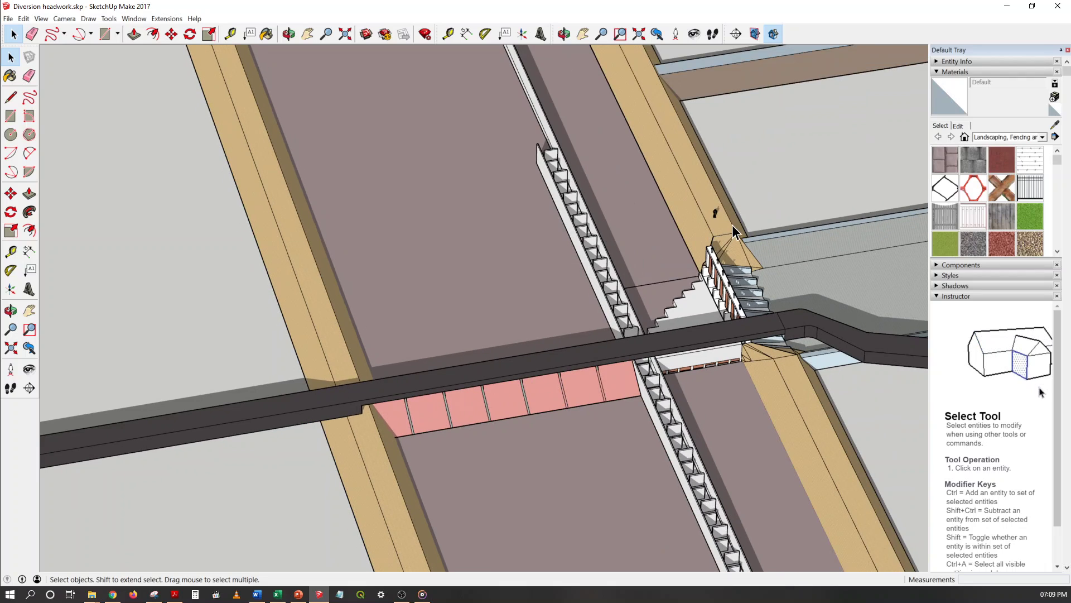
scroll(731, 218, up, 5)
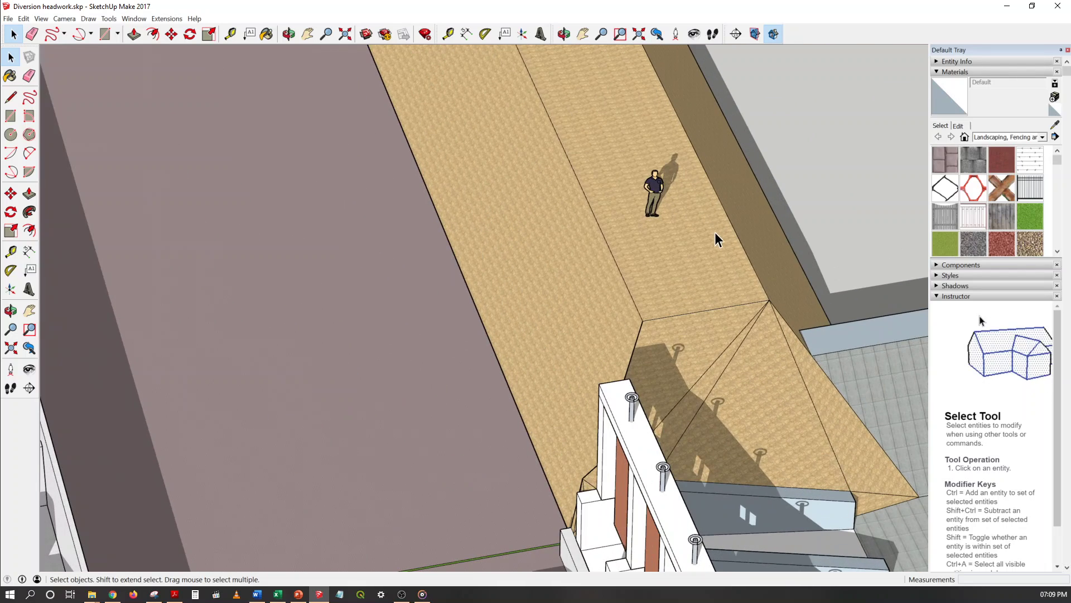
middle_drag(719, 297, 545, 246)
scroll(808, 366, up, 5)
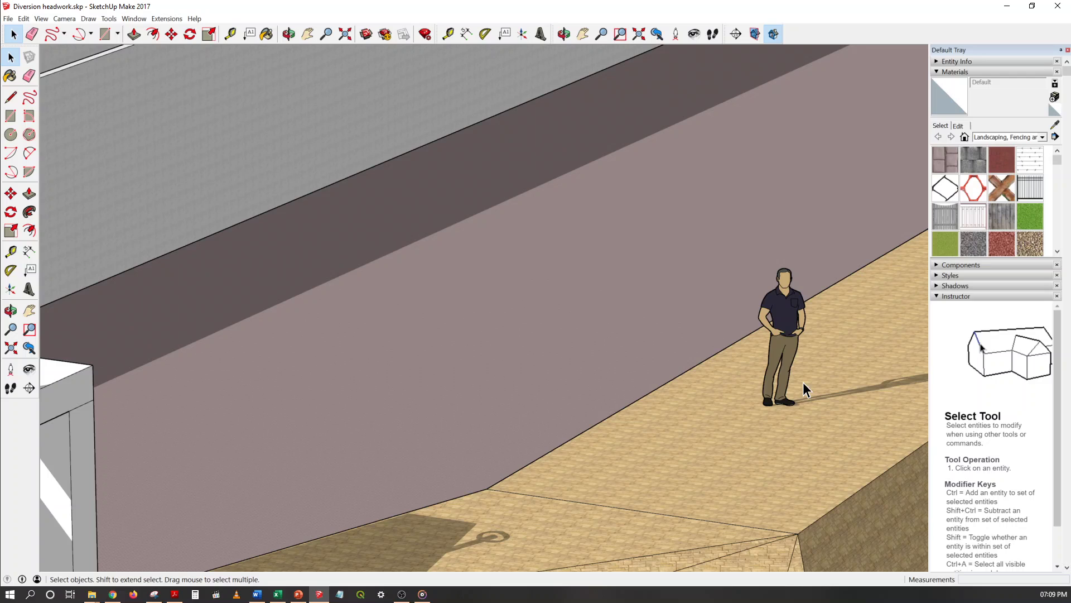
scroll(791, 370, down, 4)
middle_drag(771, 404, 835, 376)
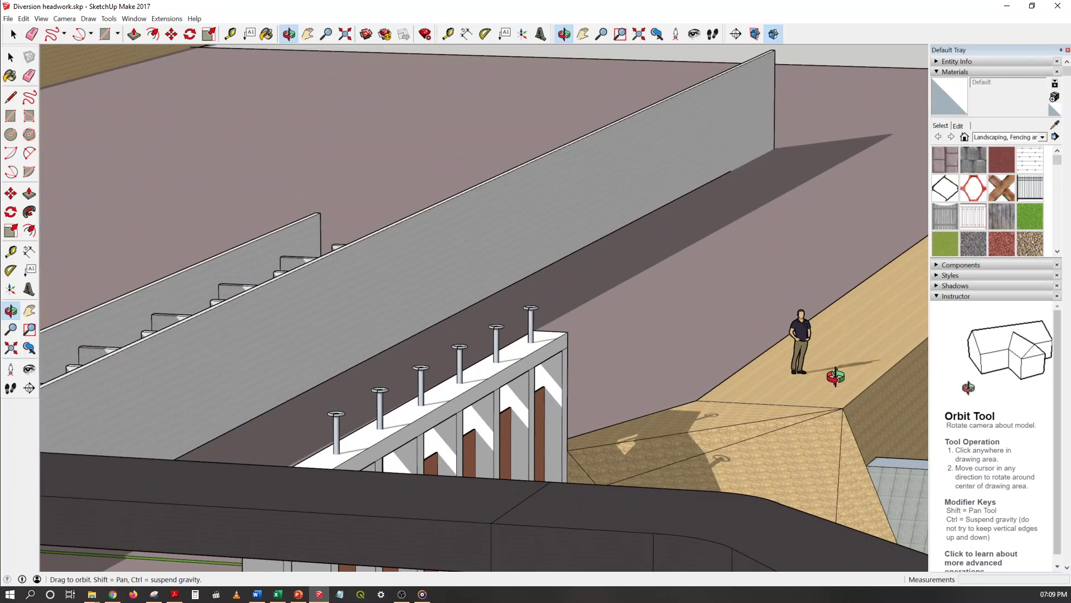
- Pull back from the figure to a near-overhead view of the weir, fish ladder, silt excluder and head regulator
scroll(849, 377, down, 5)
scroll(825, 374, up, 2)
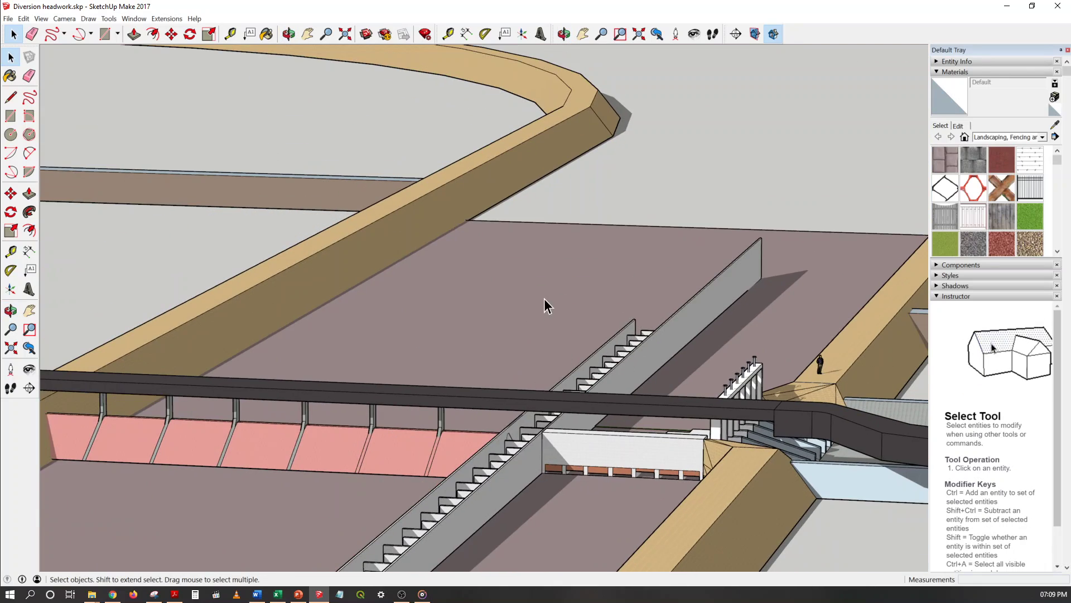
middle_drag(544, 299, 634, 416)
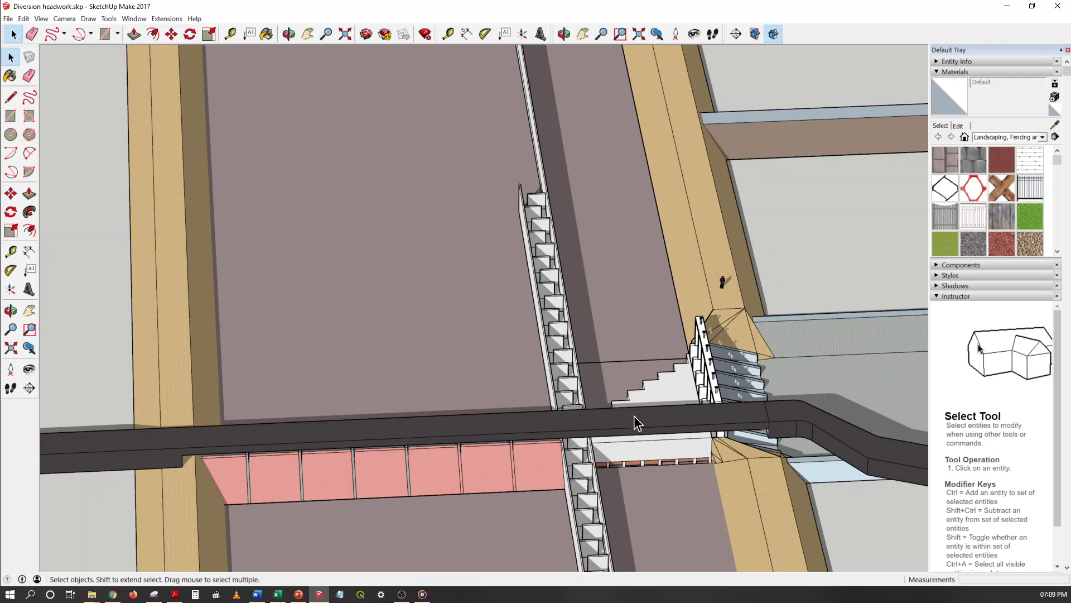
middle_drag(627, 368, 642, 463)
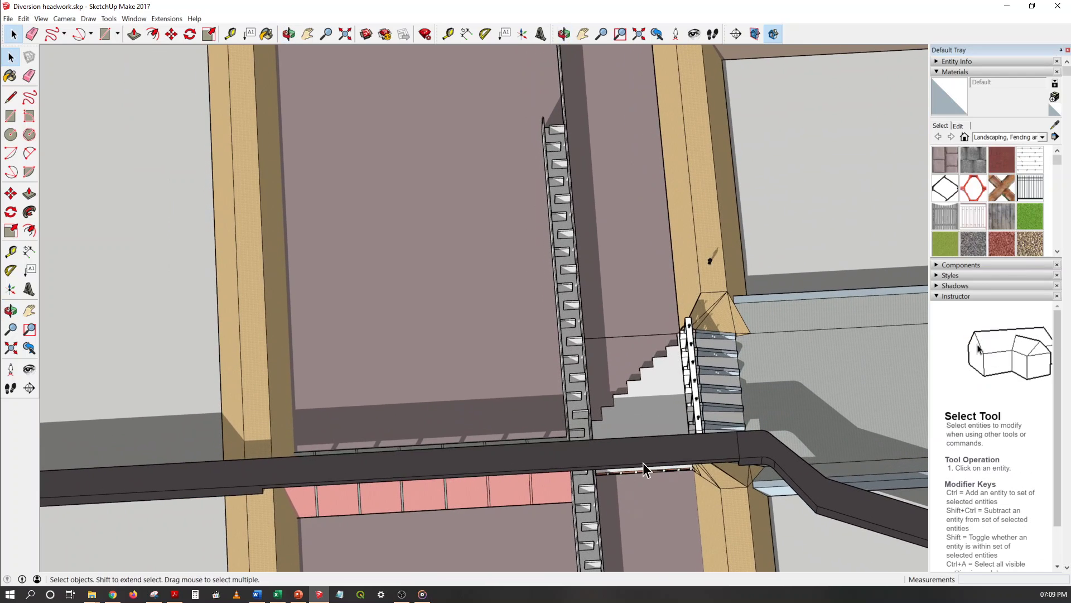
scroll(246, 328, down, 2)
- Highlight the guide banks on both sides of the river and view them from upstream curves to downstream ends
click(245, 320)
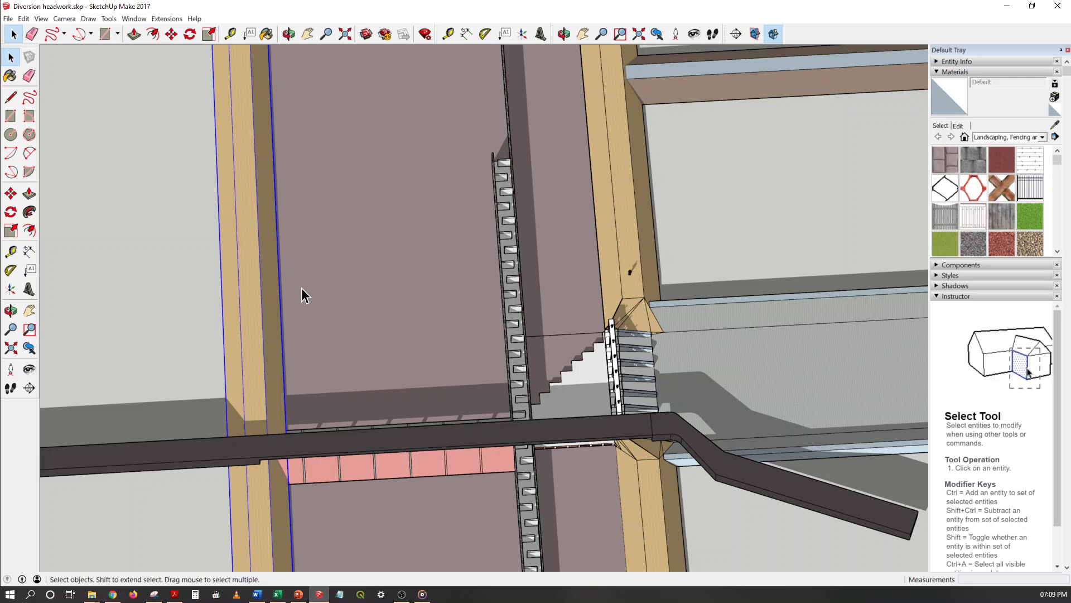
scroll(336, 351, down, 4)
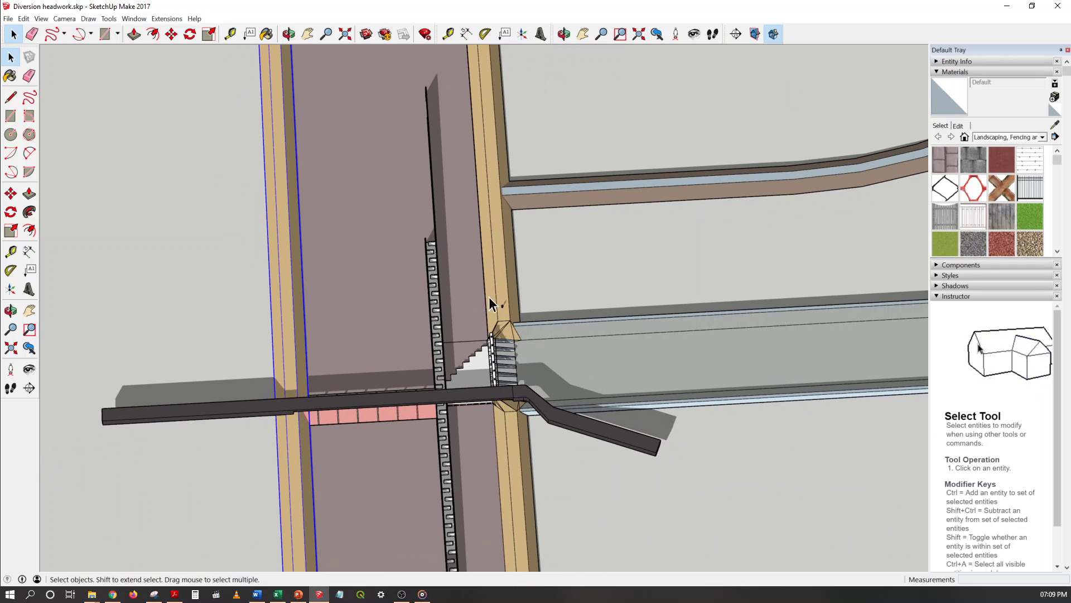
scroll(489, 297, down, 5)
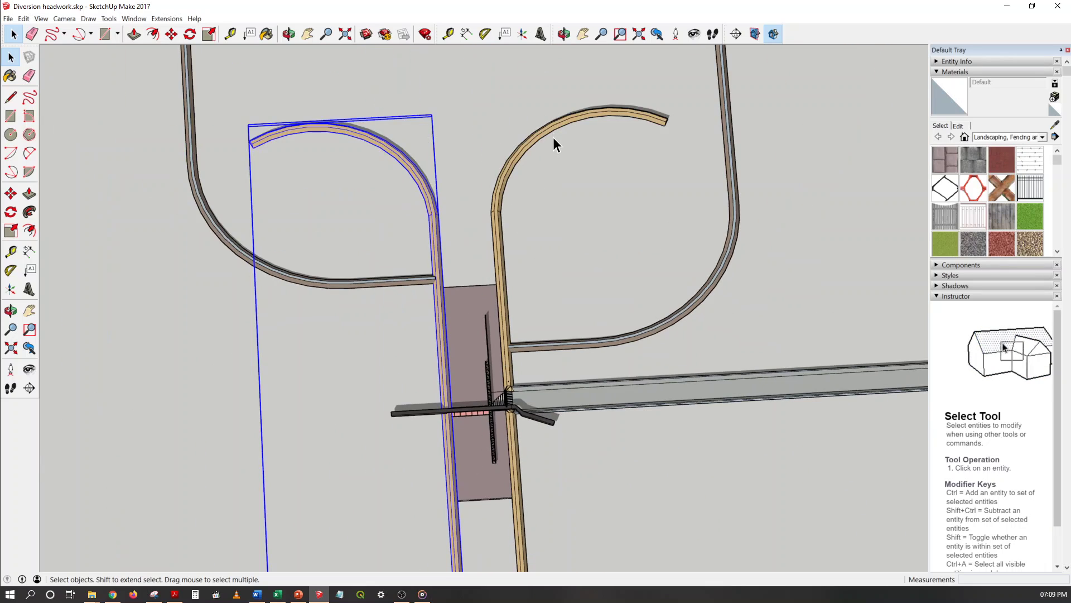
scroll(553, 134, up, 2)
click(541, 132)
scroll(522, 126, down, 3)
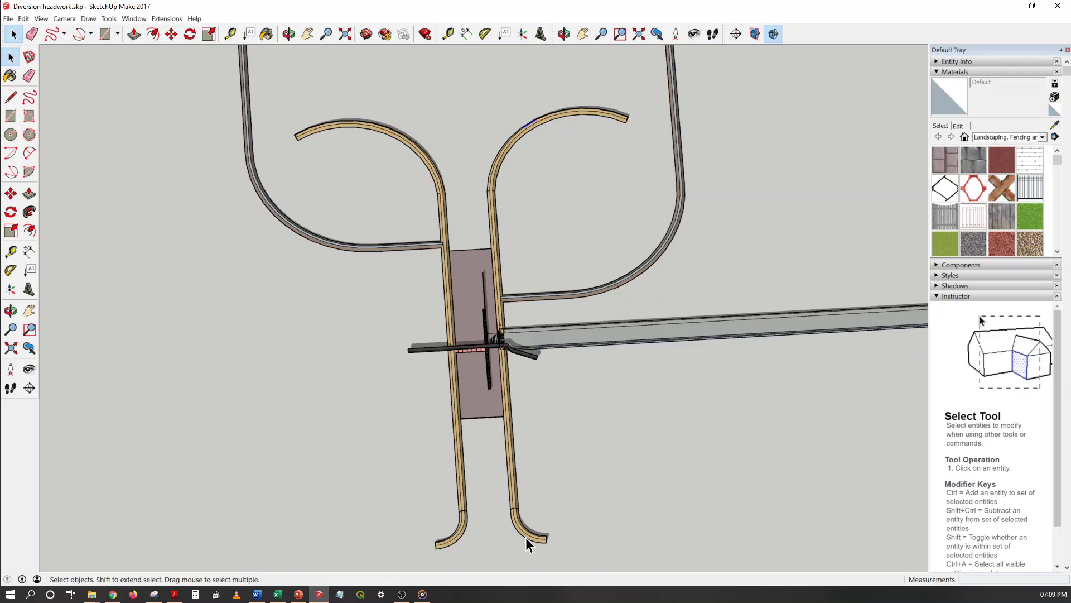
- Highlight the curved downstream end of the canal-side guide bank, deselect it, and view the whole head works from above
scroll(526, 537, up, 4)
drag(462, 407, 662, 554)
scroll(661, 553, down, 5)
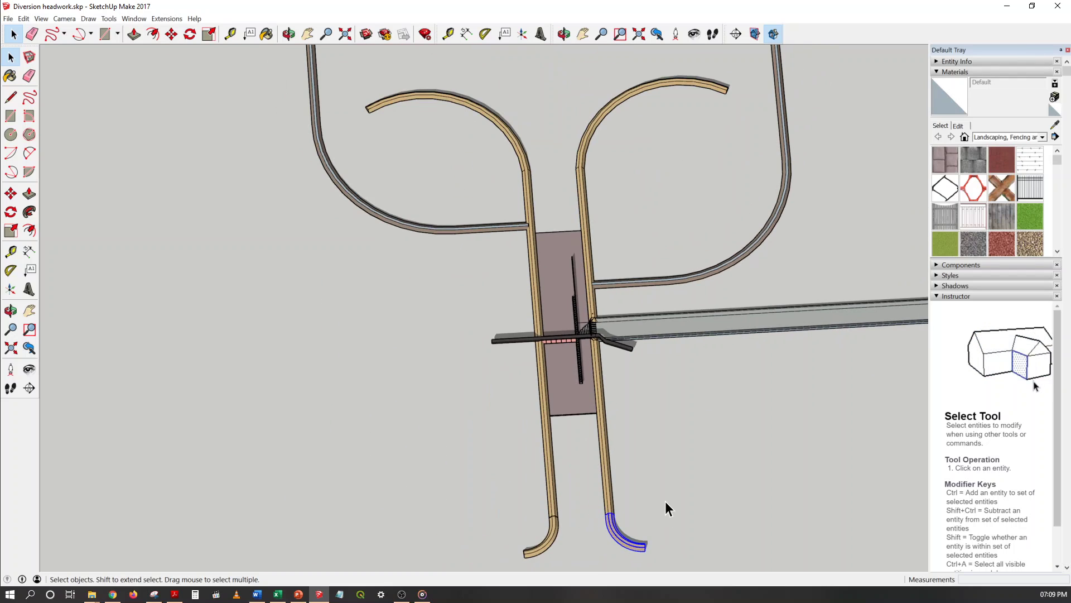
click(647, 518)
scroll(647, 519, down, 1)
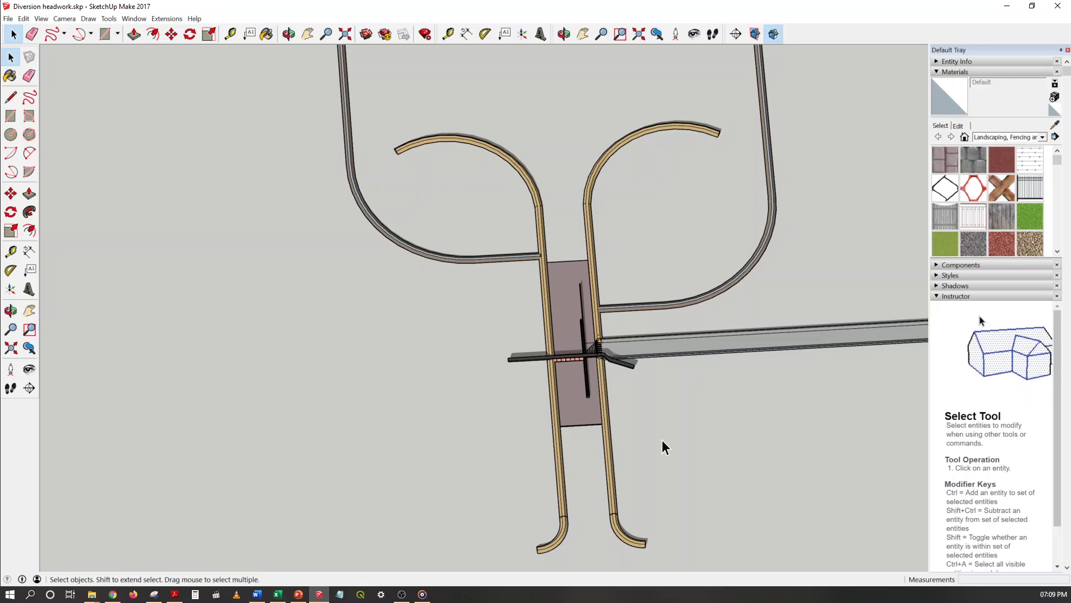
middle_drag(663, 446, 641, 478)
scroll(478, 330, down, 2)
scroll(551, 381, down, 1)
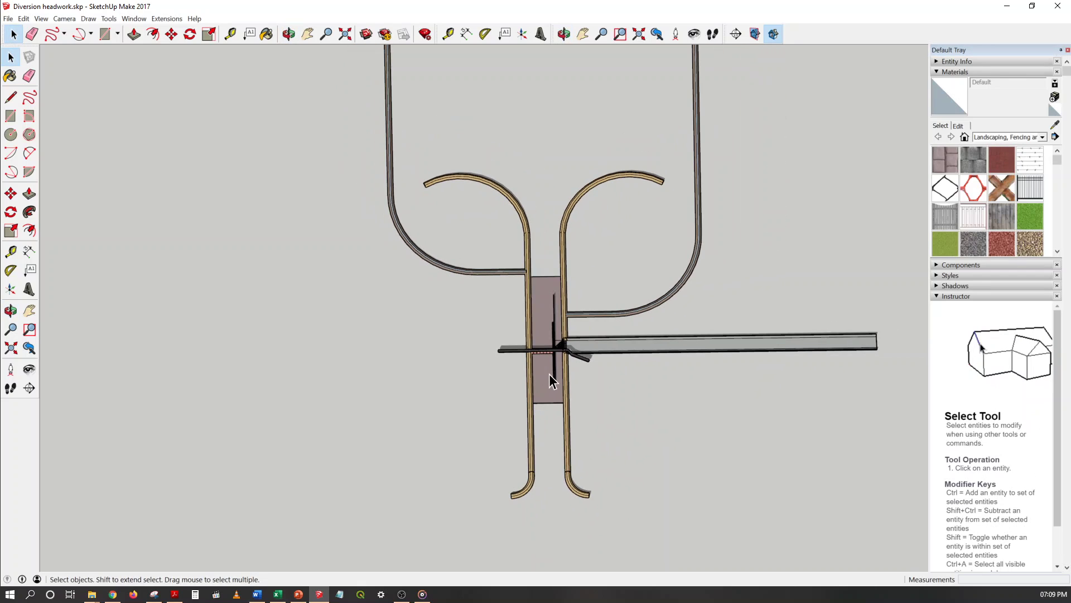
- Examine the river channel between the guide banks, from the upstream curves down to the weir and bridge
scroll(557, 226, up, 1)
scroll(543, 182, up, 2)
scroll(522, 126, up, 2)
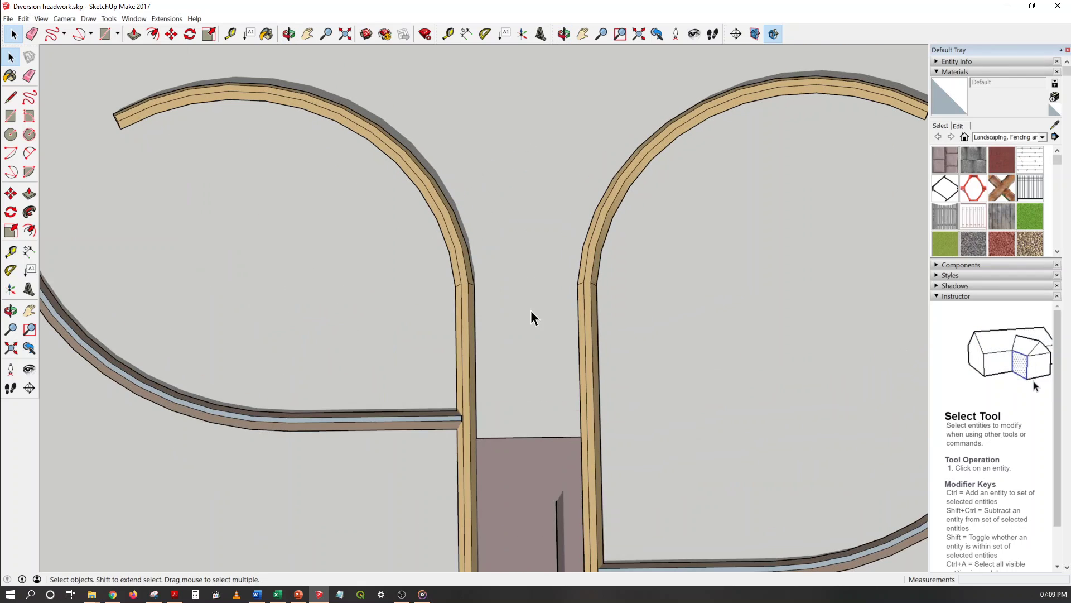
middle_drag(525, 459, 272, 359)
middle_drag(545, 349, 225, 334)
scroll(223, 333, up, 6)
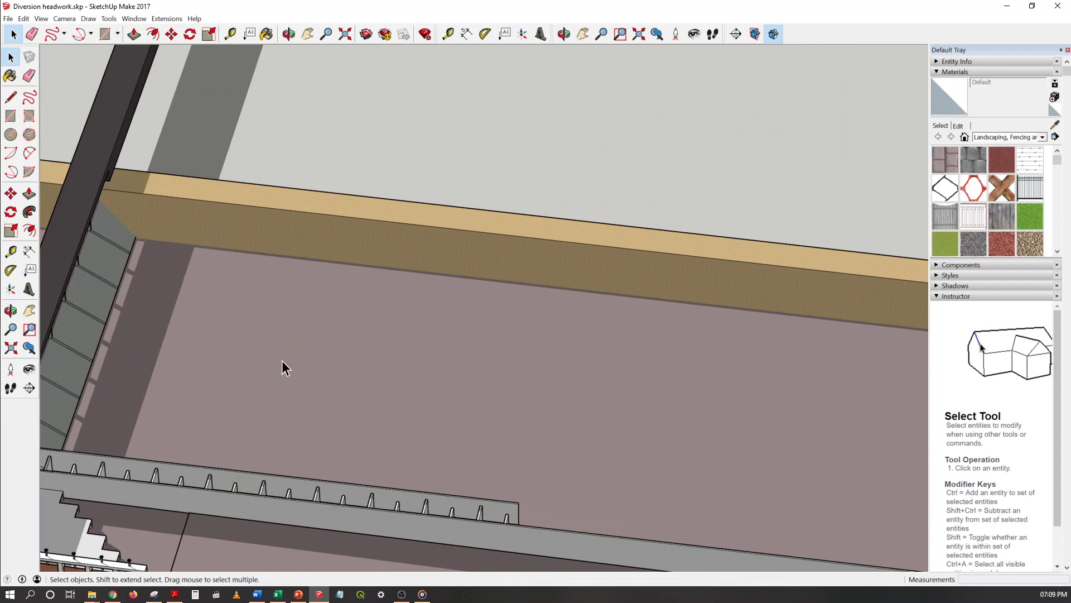
middle_drag(346, 362, 289, 340)
scroll(659, 337, down, 4)
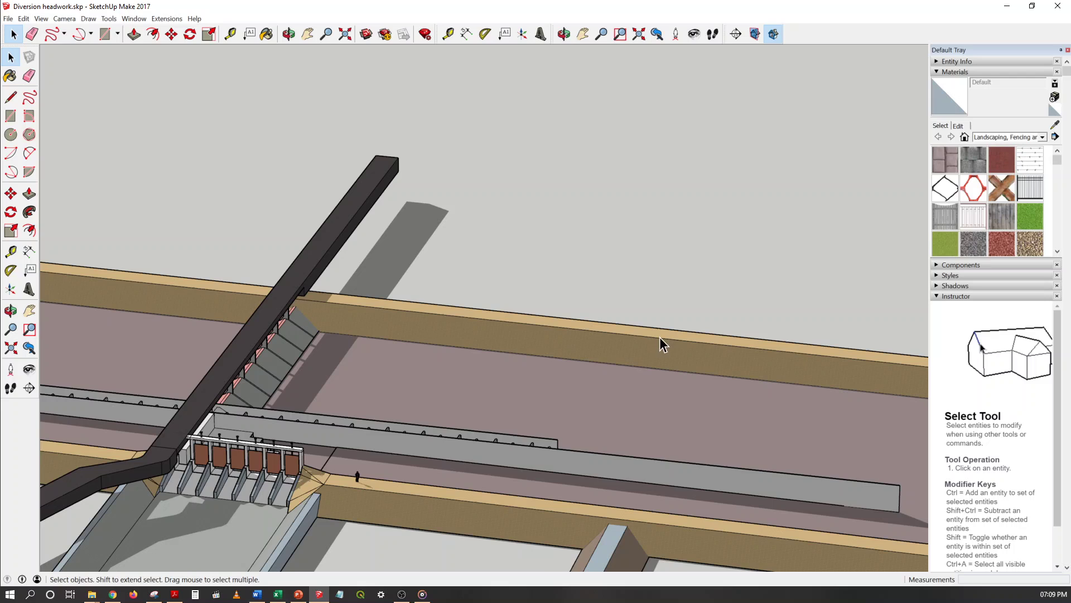
- Highlight the weir beneath the bridge and clear the selection
scroll(391, 408, up, 4)
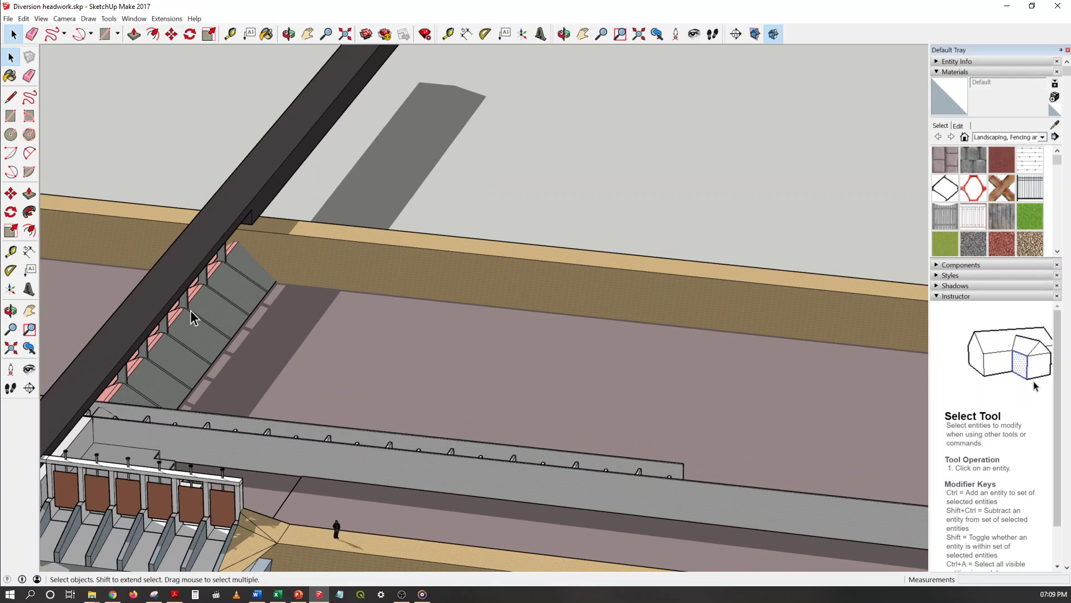
scroll(187, 317, up, 2)
click(231, 301)
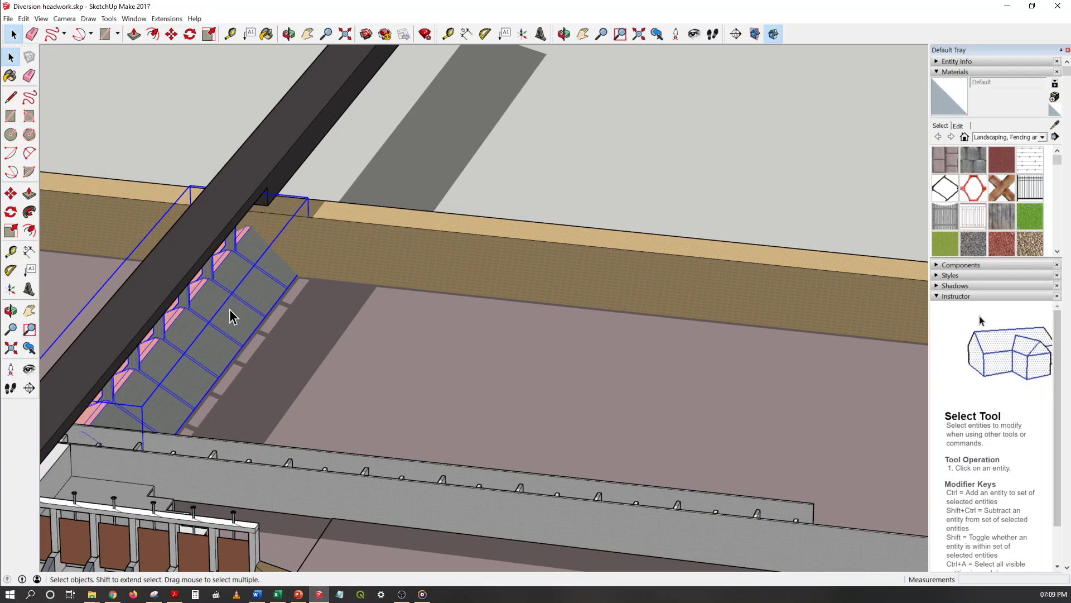
click(526, 162)
scroll(692, 223, down, 3)
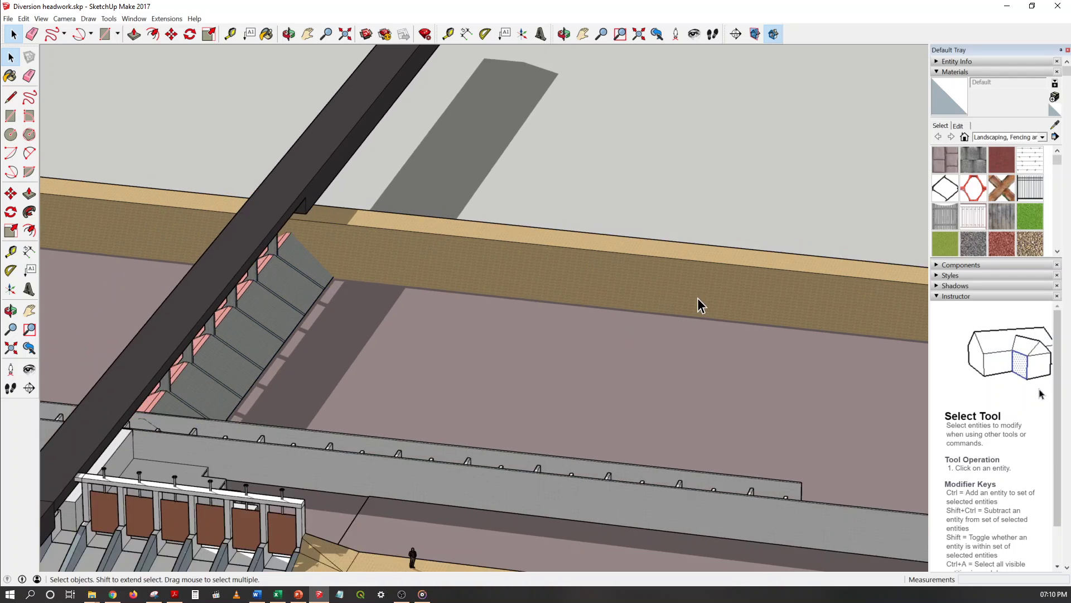
- View the structures obliquely, highlight the fish ladder running past the weir, and clear the selection
middle_drag(698, 298, 505, 430)
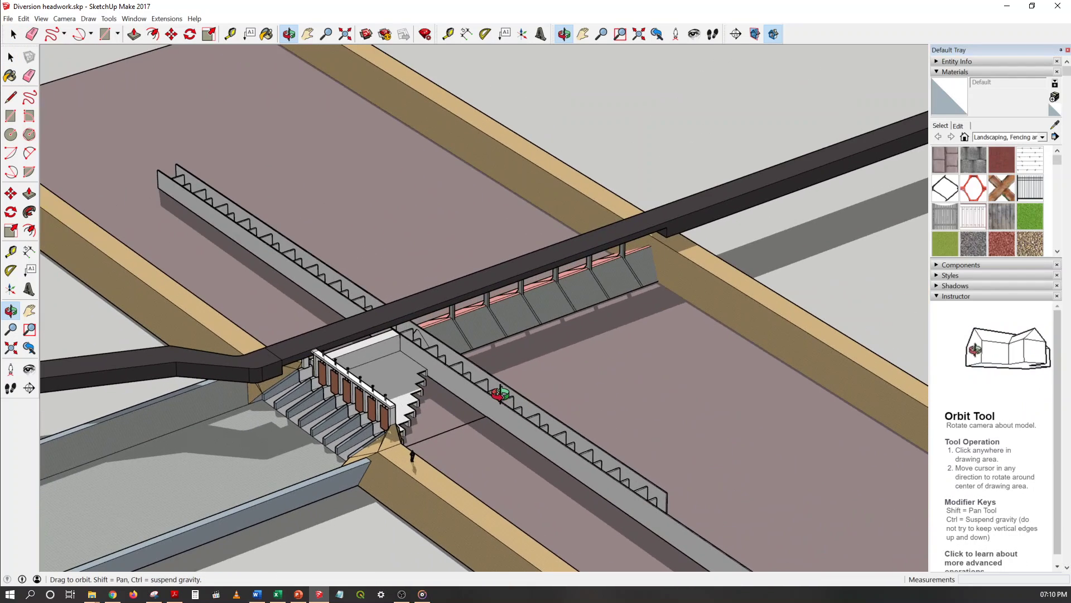
click(511, 430)
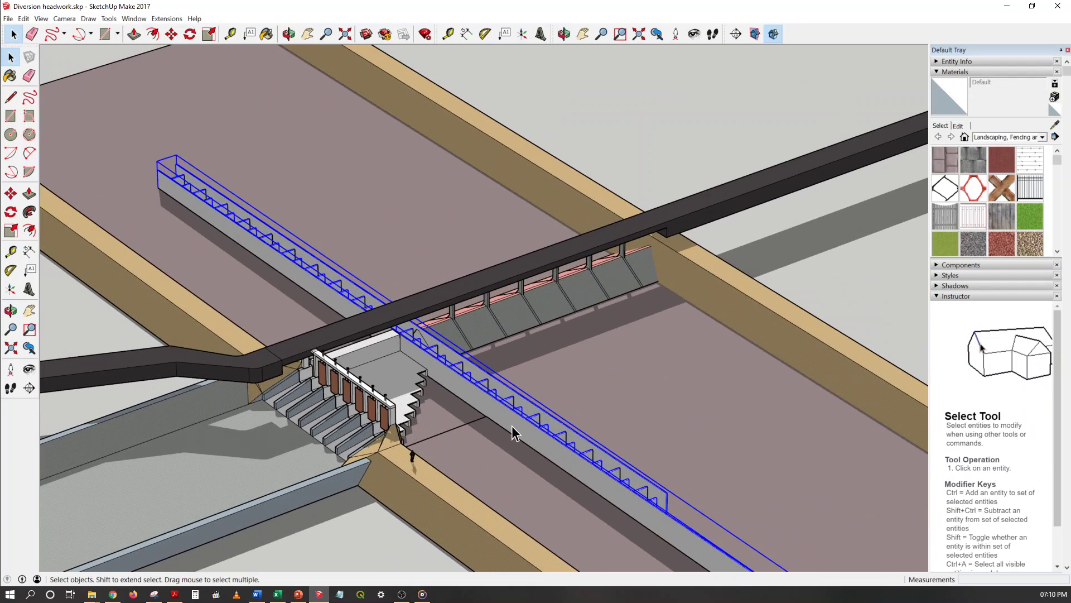
double_click(572, 455)
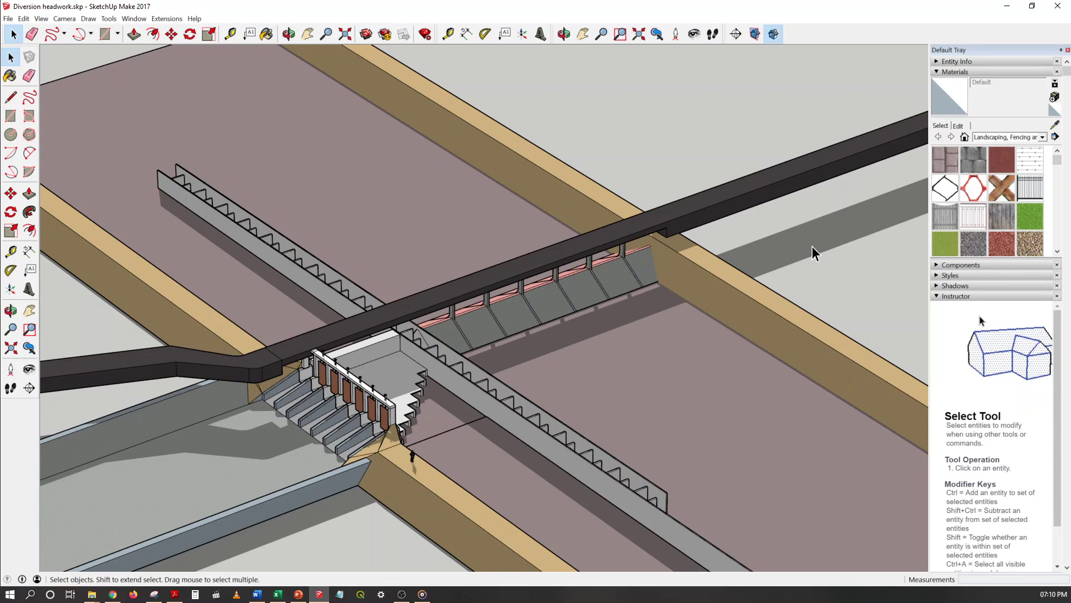
click(812, 246)
- Inspect the area between the silt excluder and fish ladder, highlight the full ladder from above, and select the river floor instead
scroll(419, 444, up, 5)
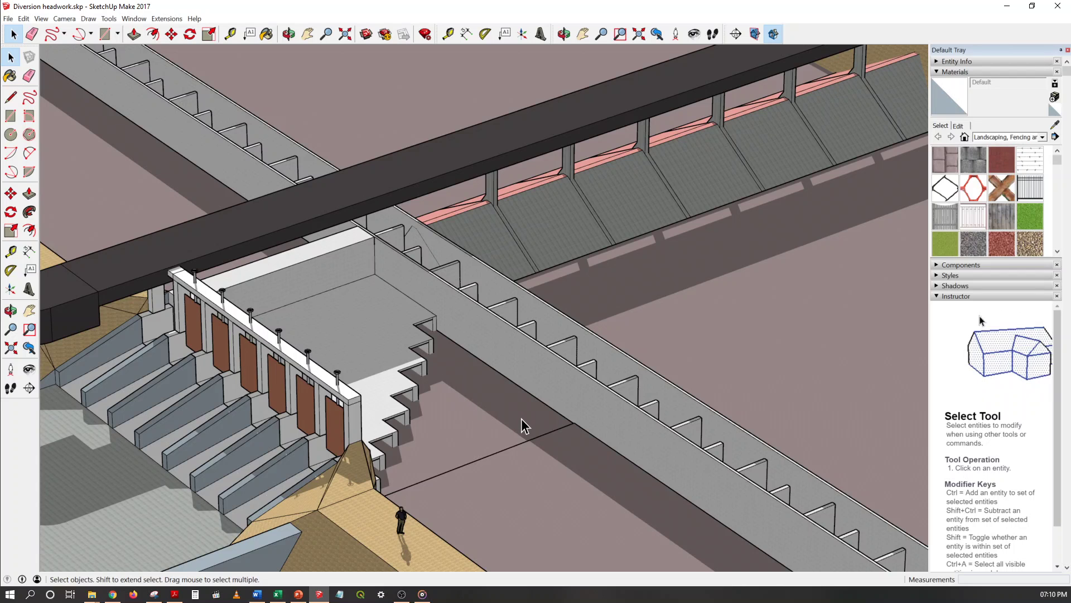
scroll(524, 413, down, 3)
mouse_move(562, 441)
middle_down()
mouse_move(471, 447)
mouse_move(387, 426)
mouse_move(341, 433)
middle_up()
click(478, 411)
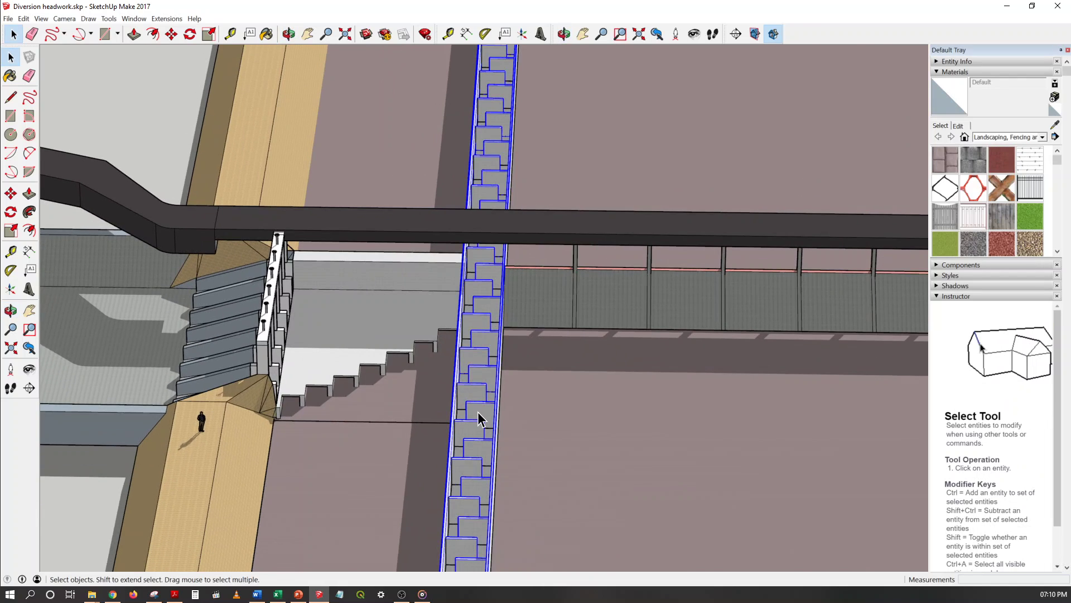
scroll(480, 391, down, 3)
scroll(481, 373, down, 3)
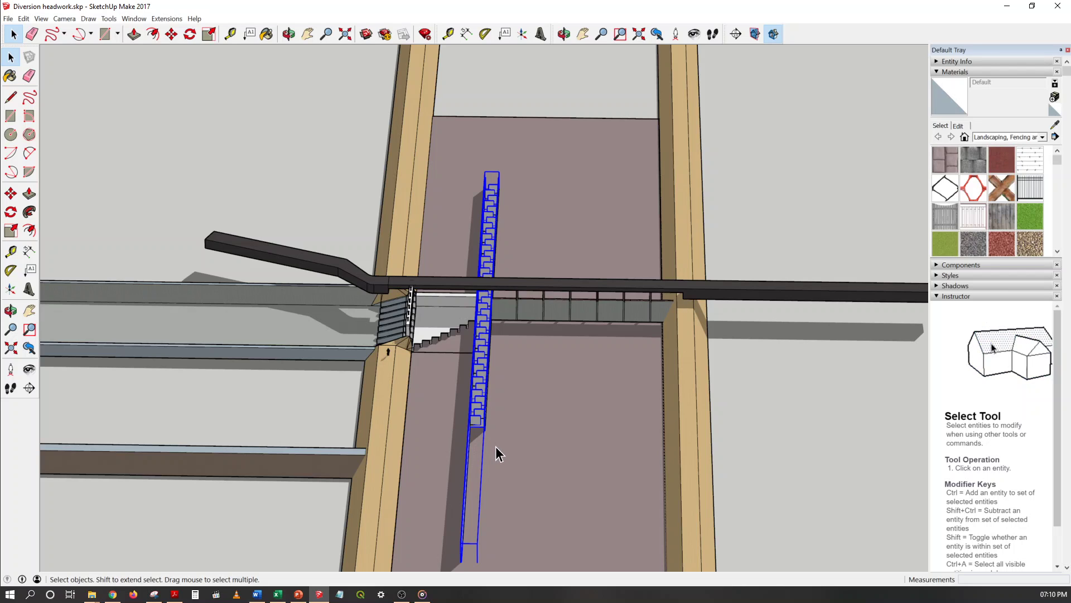
click(496, 446)
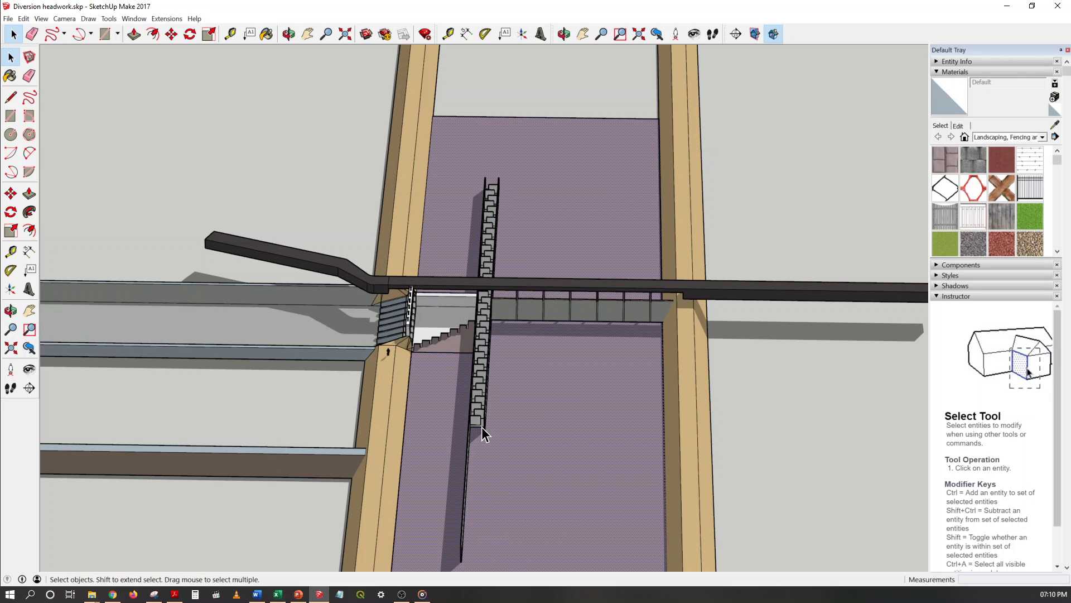
- Examine the staggered baffles inside the fish ladder up close and follow them to the end of the ladder
scroll(480, 426, up, 6)
scroll(475, 383, up, 2)
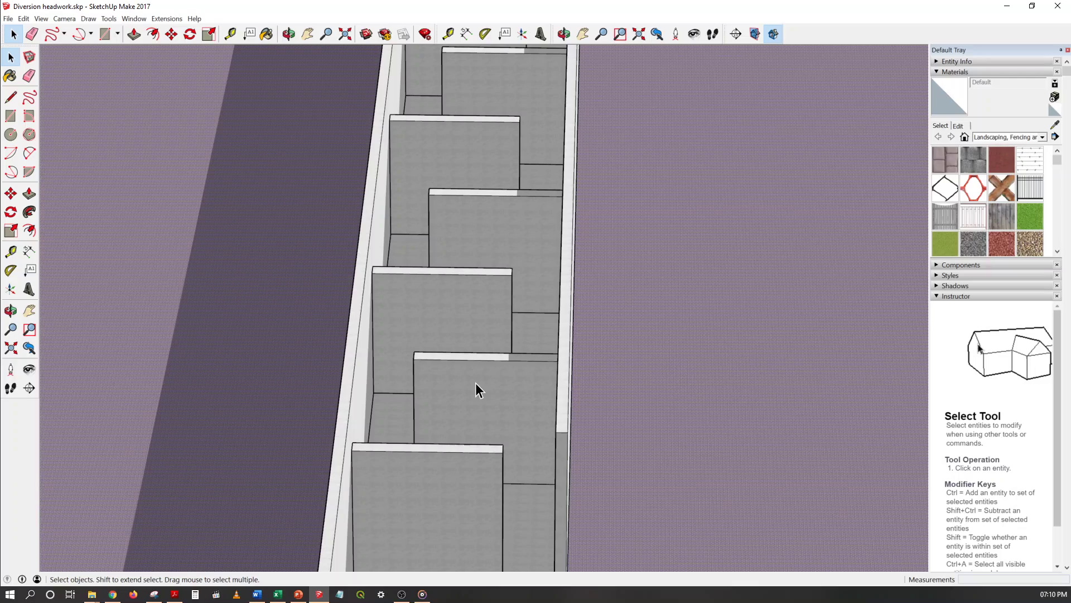
middle_drag(484, 367, 458, 424)
scroll(467, 399, down, 4)
scroll(467, 293, down, 5)
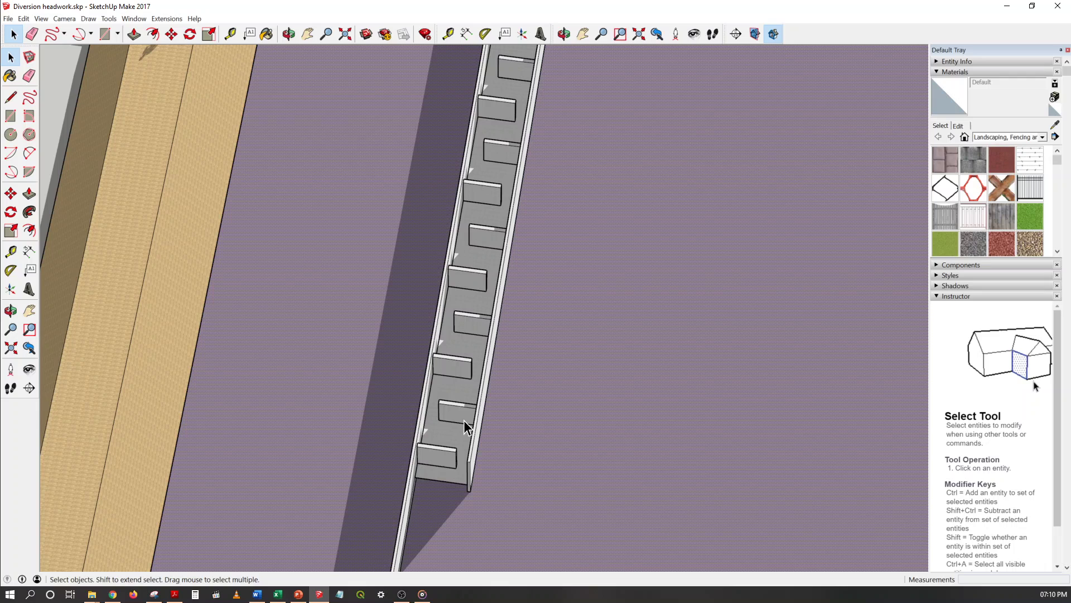
scroll(464, 423, down, 6)
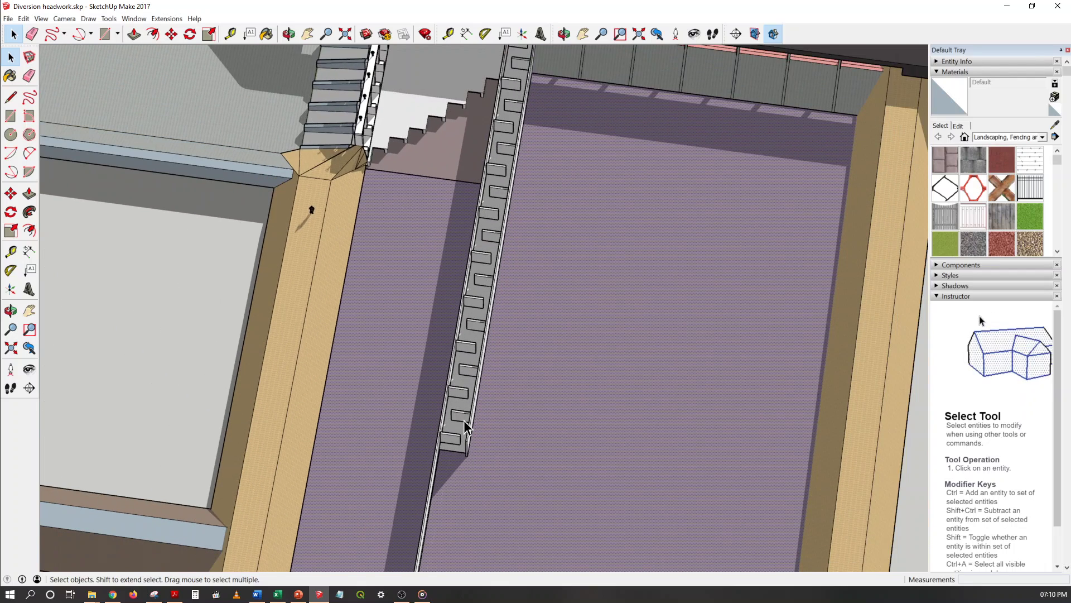
scroll(463, 420, down, 4)
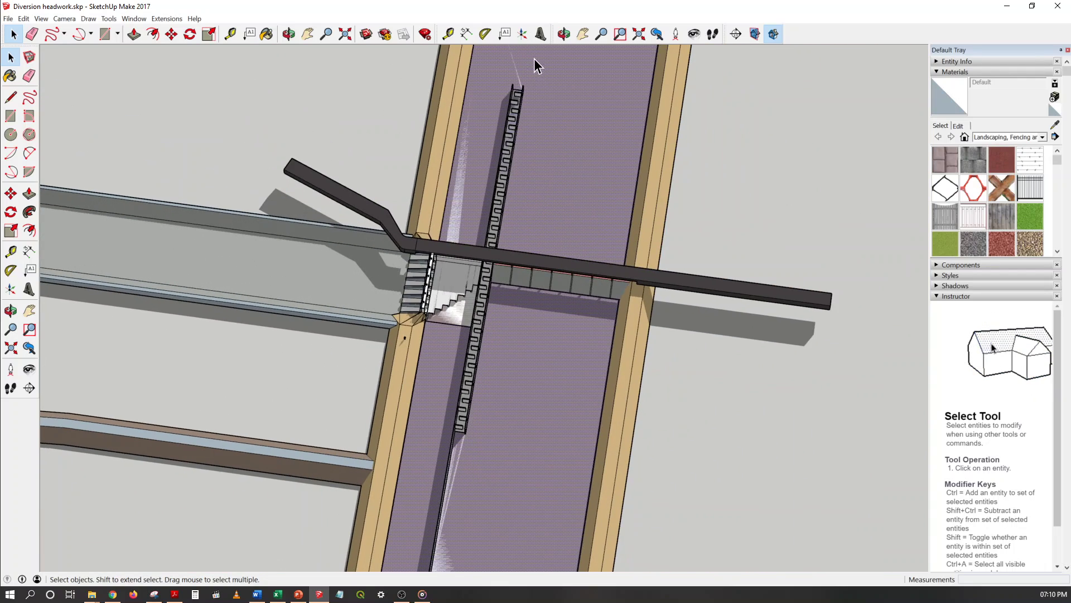
- Compare both ends of the fish ladder from overhead, highlight the weir beside it, and clear the selection
mouse_move(522, 102)
middle_down()
mouse_move(540, 277)
mouse_move(541, 167)
middle_up()
scroll(504, 282, down, 4)
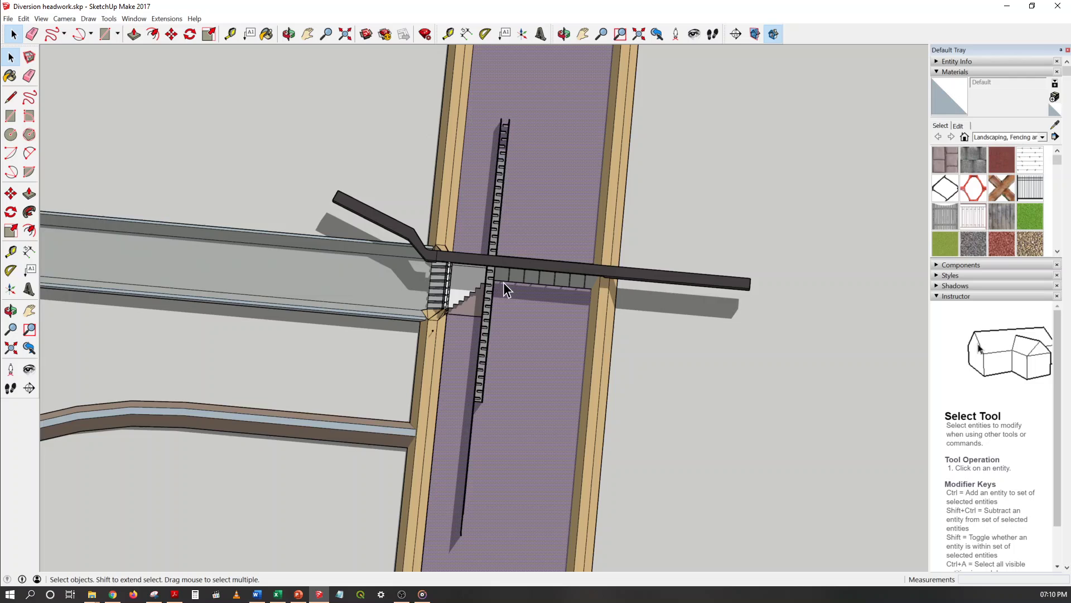
scroll(508, 147, up, 4)
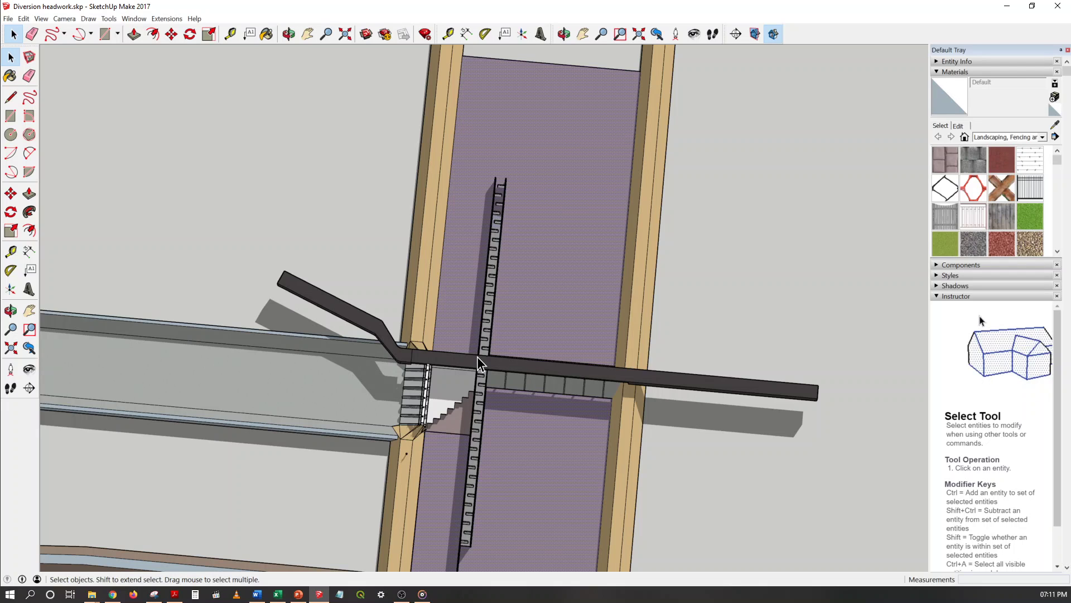
middle_drag(482, 404, 508, 447)
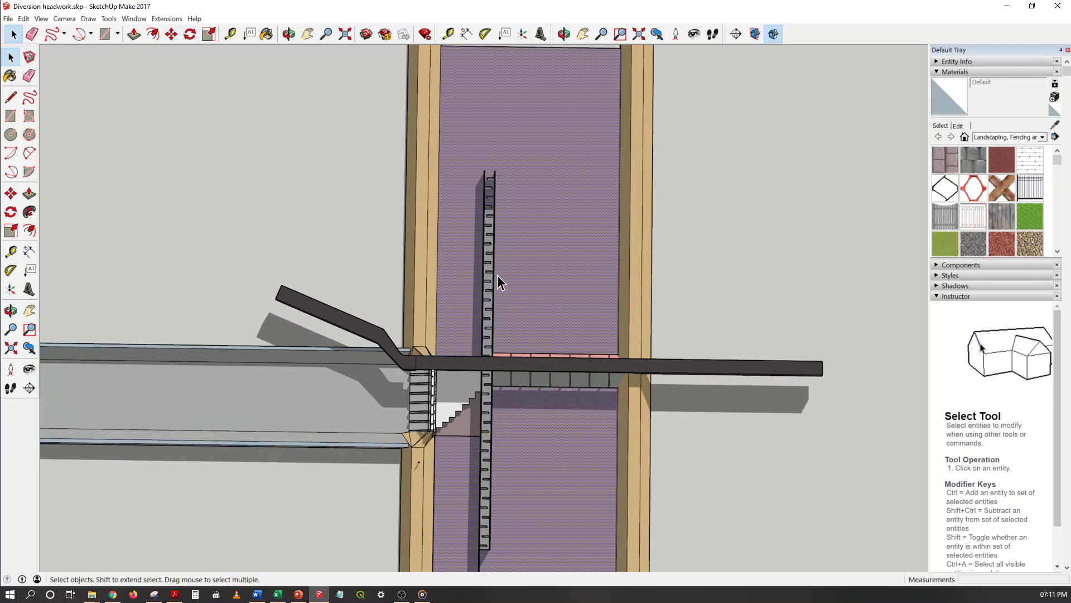
scroll(491, 346, up, 8)
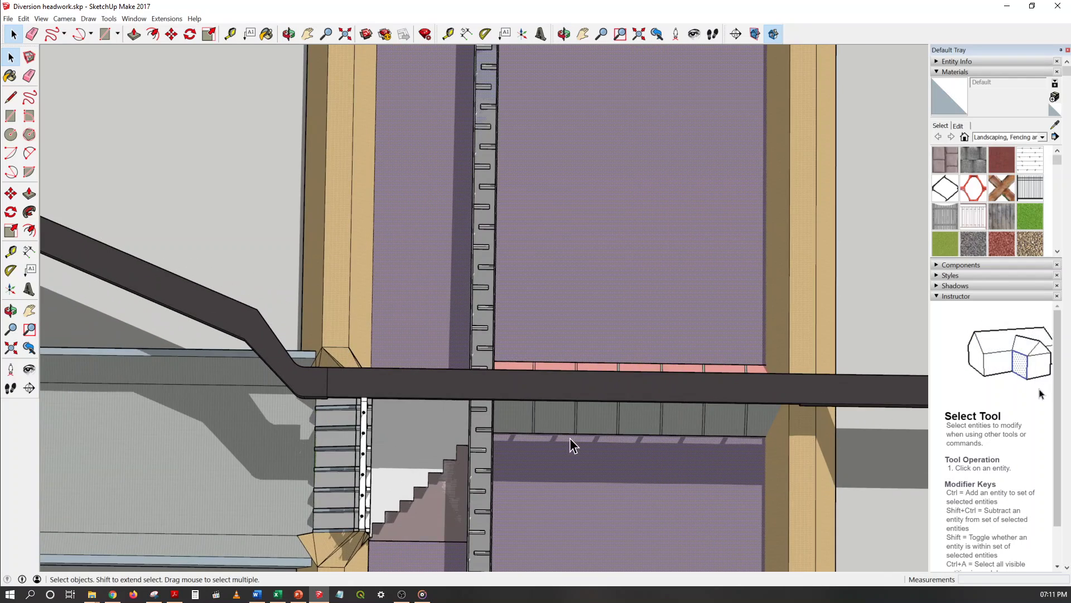
middle_drag(571, 438, 571, 398)
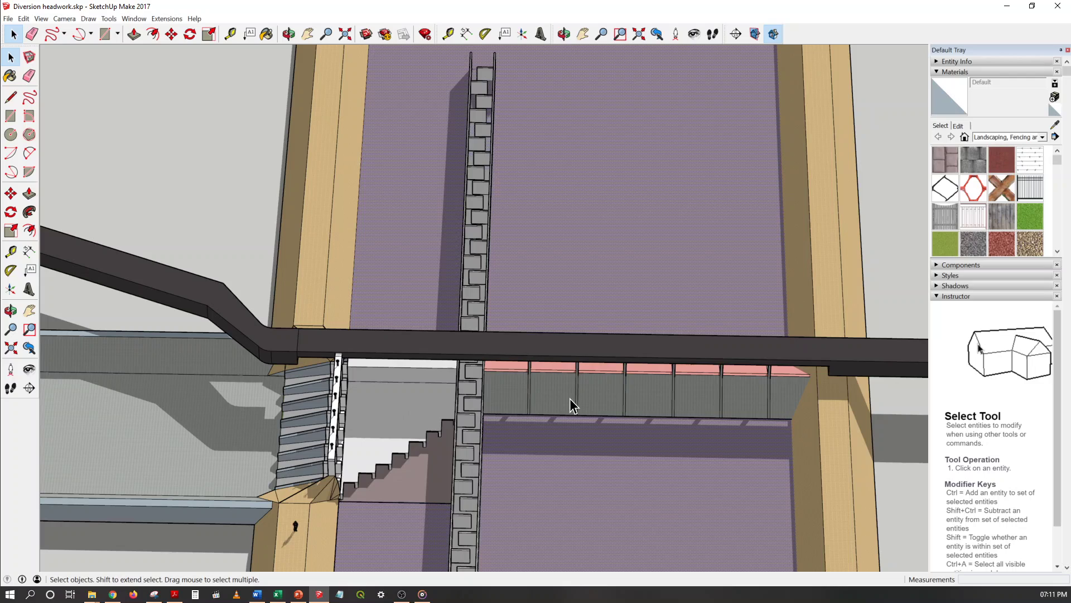
click(570, 398)
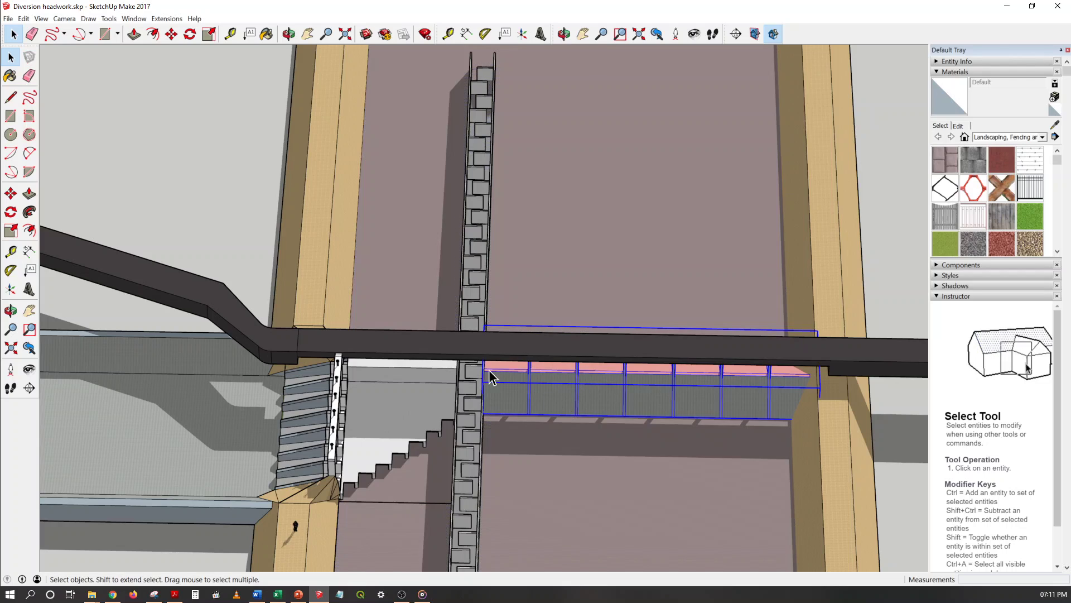
click(264, 257)
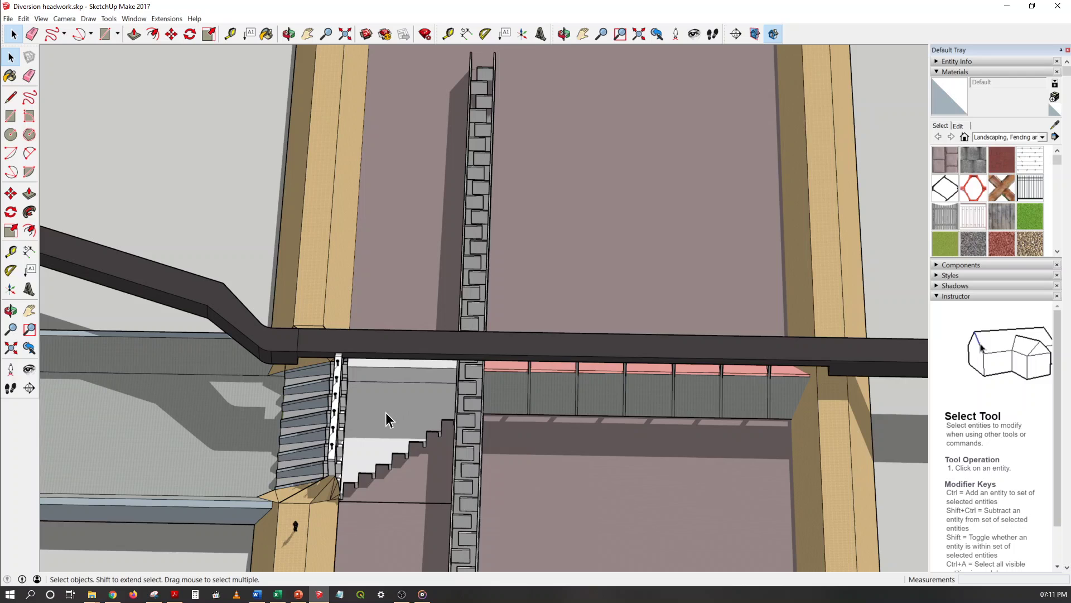
- Highlight the canal bed and its edges behind the head regulator
scroll(366, 388, down, 5)
scroll(534, 370, up, 3)
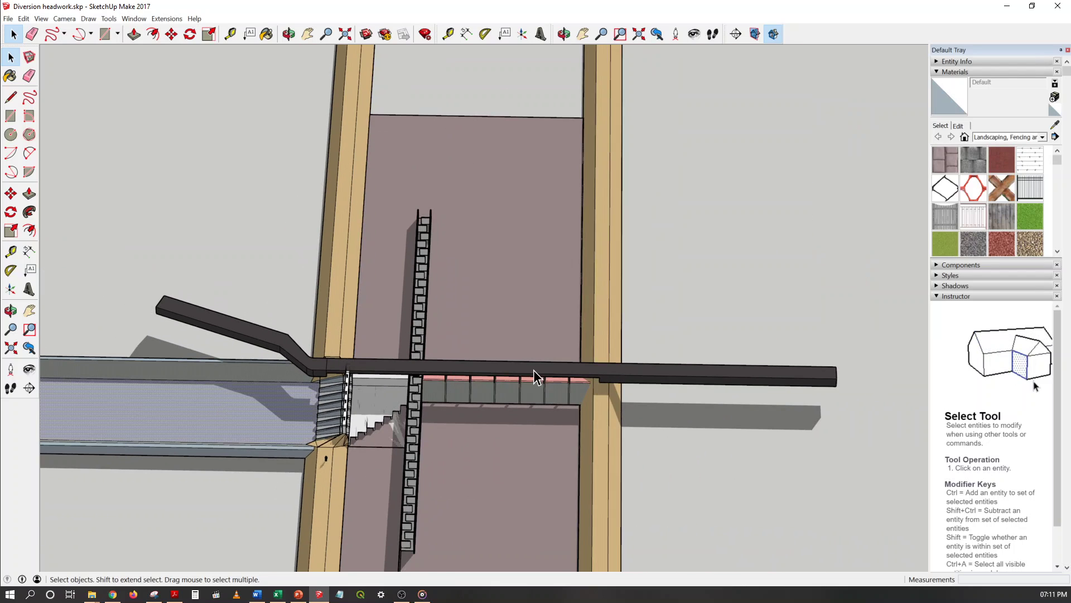
scroll(590, 371, down, 3)
double_click(322, 384)
scroll(445, 401, up, 8)
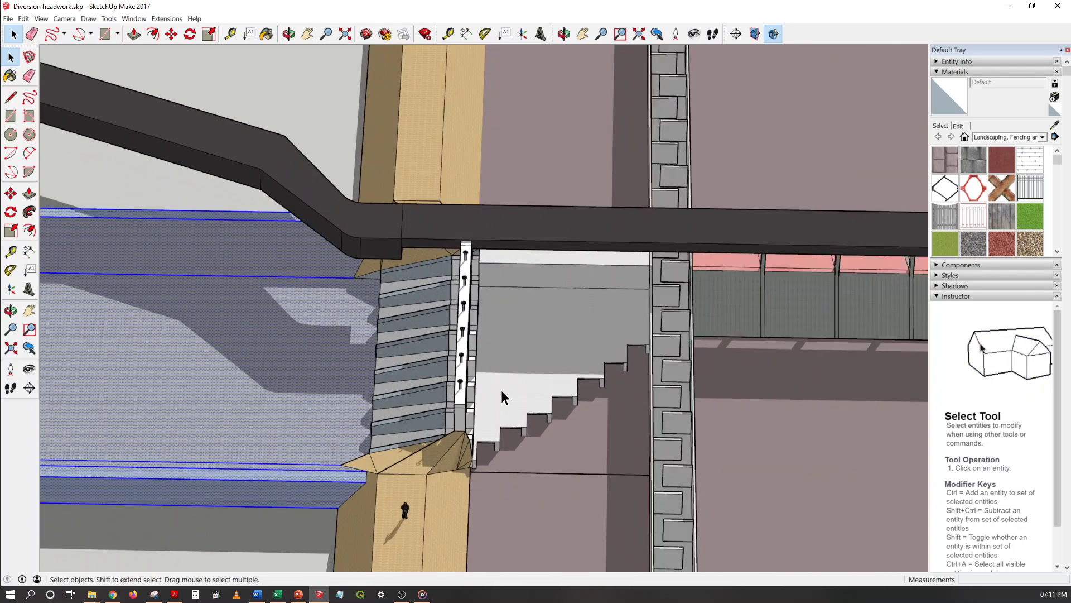
- View the head regulator from the river side and highlight its frame, gates and lifting screws together
middle_drag(501, 390, 365, 258)
scroll(592, 215, up, 3)
drag(640, 180, 244, 424)
click(347, 350)
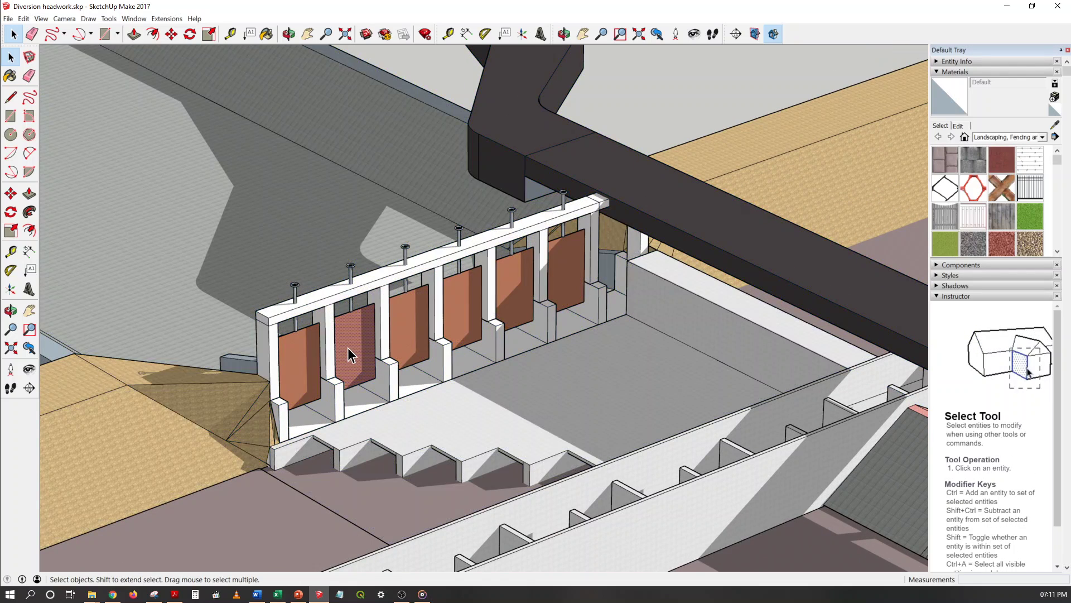
drag(178, 171, 631, 425)
scroll(504, 380, up, 2)
scroll(445, 369, up, 2)
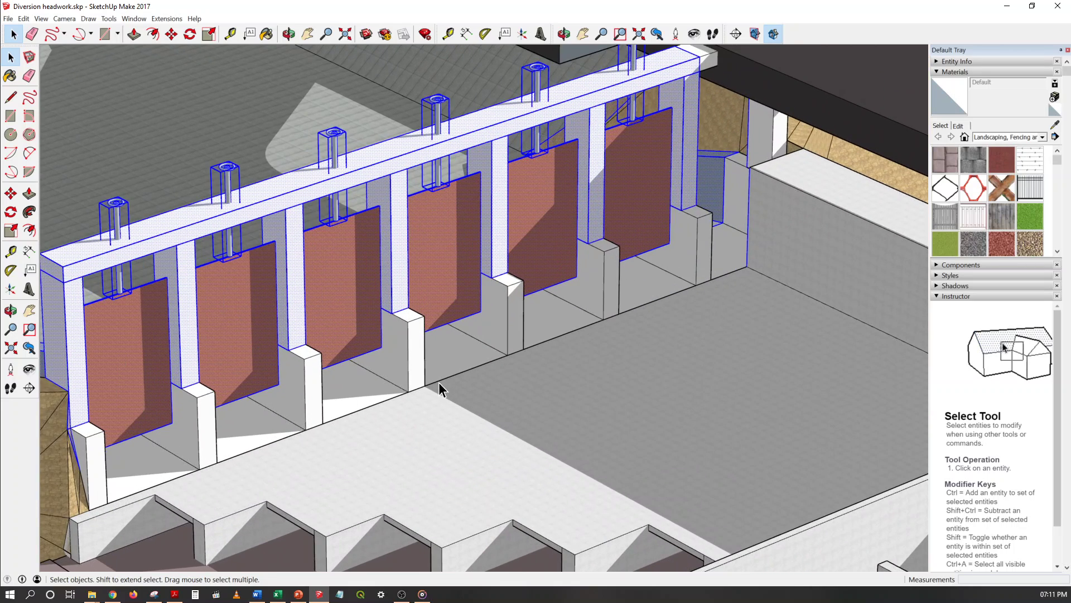
- Highlight individual head regulator gate panels up close, including the two at opposite ends of the row
middle_drag(439, 383, 354, 284)
click(315, 272)
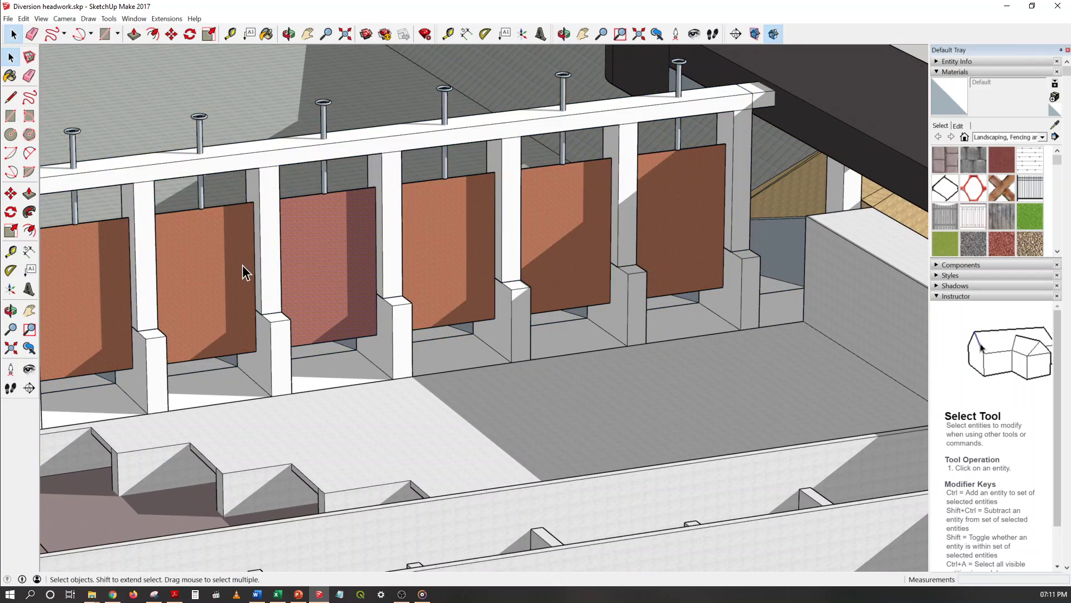
click(320, 258)
click(552, 234)
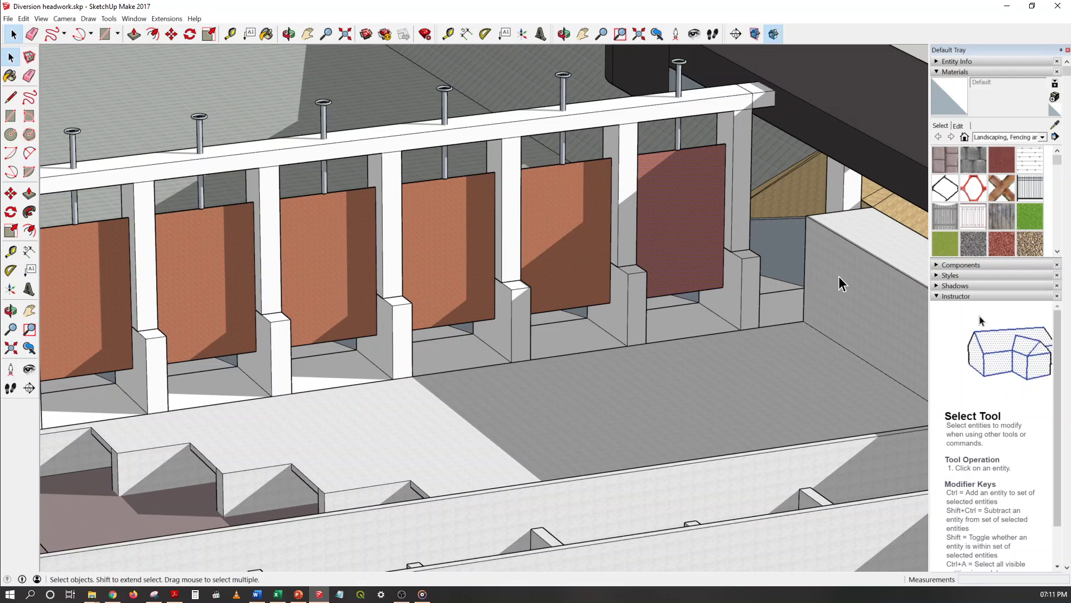
scroll(839, 276, down, 3)
scroll(202, 234, up, 5)
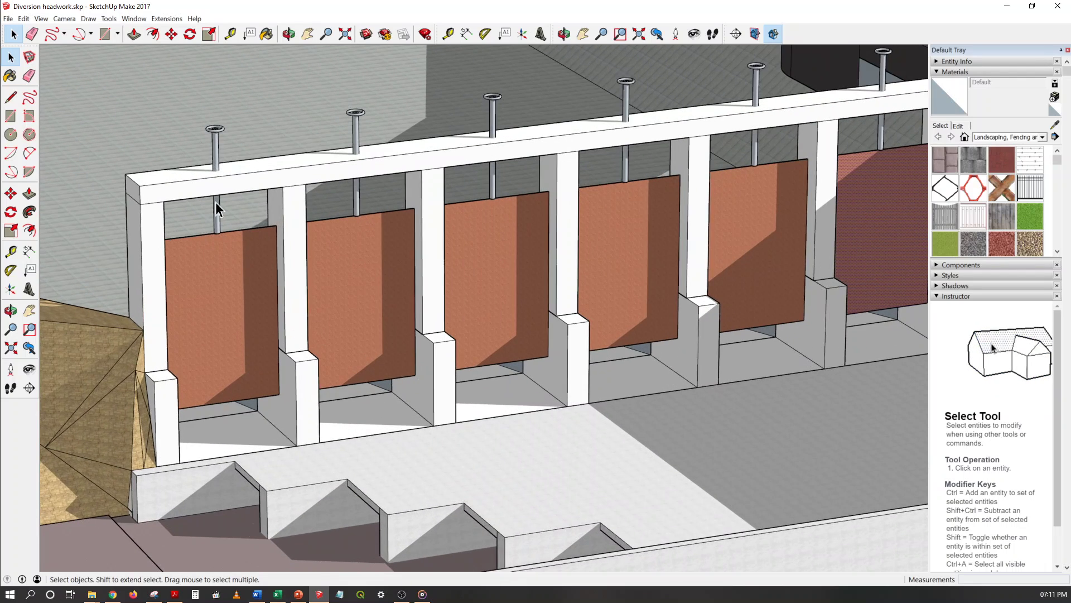
click(217, 286)
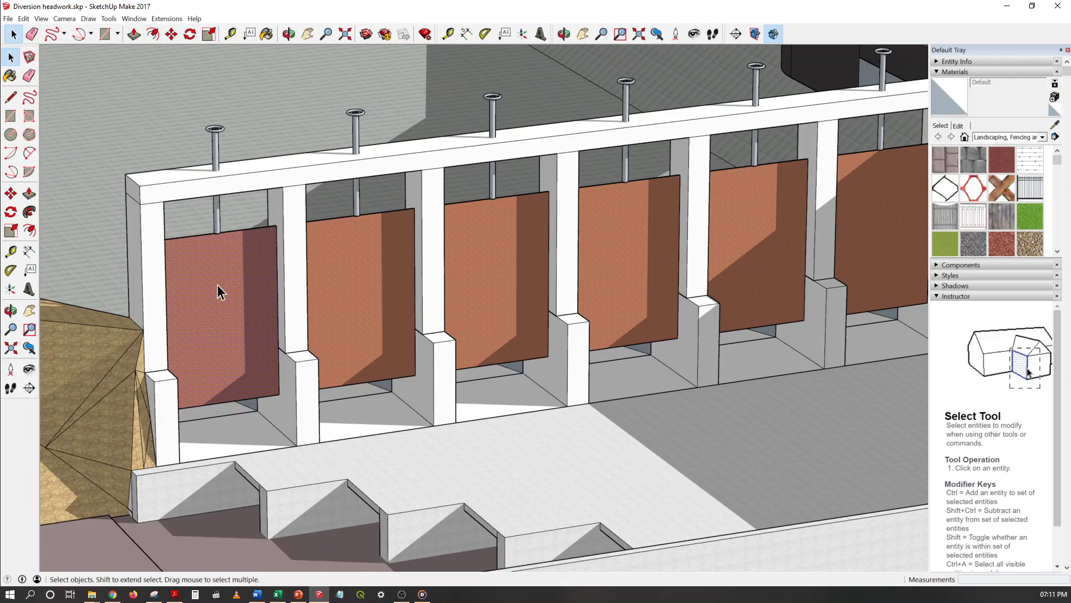
- Try to raise the end gate panel of the head regulator with the Move tool
double_click(218, 287)
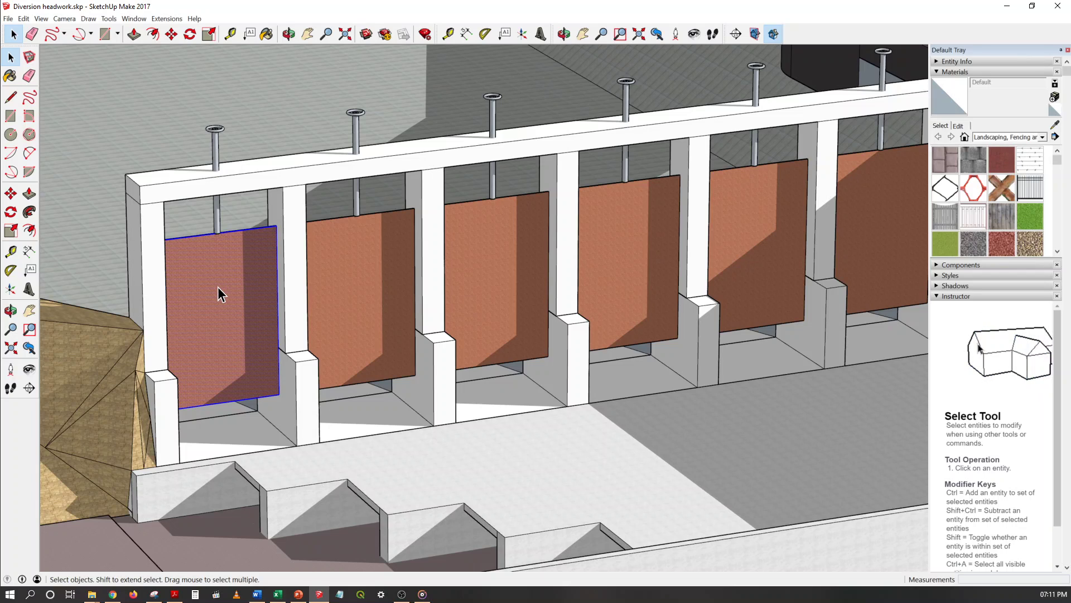
key(m)
click(217, 287)
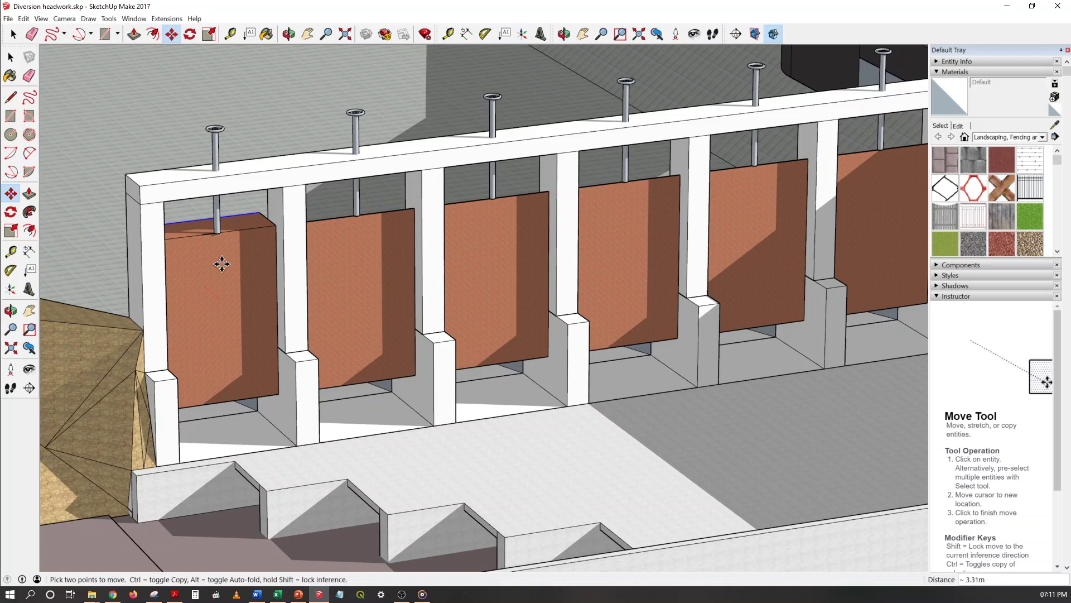
key(Escape)
key(space)
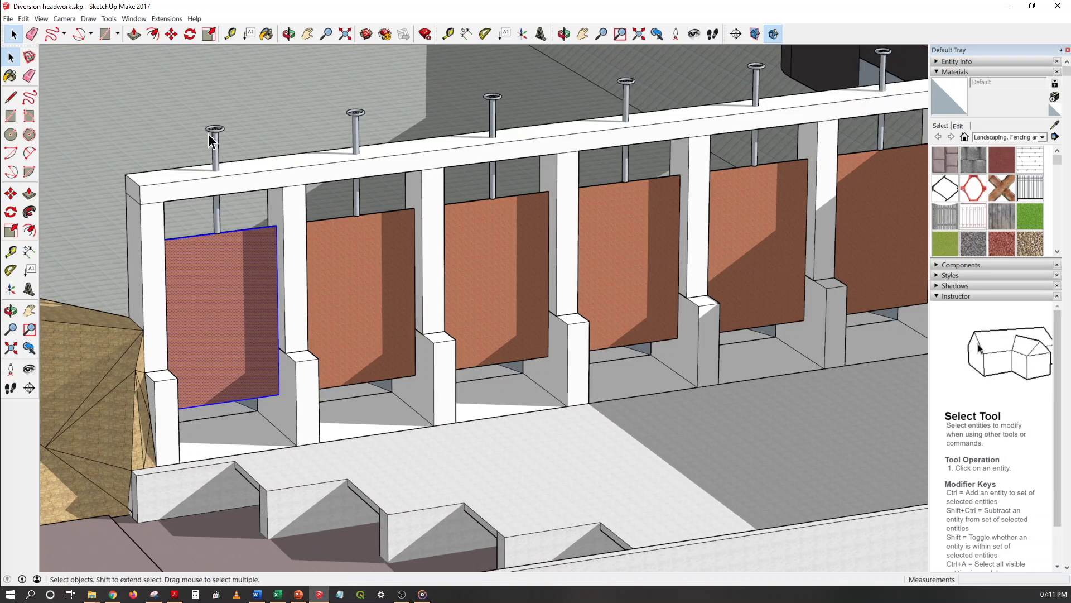
- Open the lifting screw component above the end gate, inspect its handwheel up close, and close the component again
click(209, 133)
double_click(211, 133)
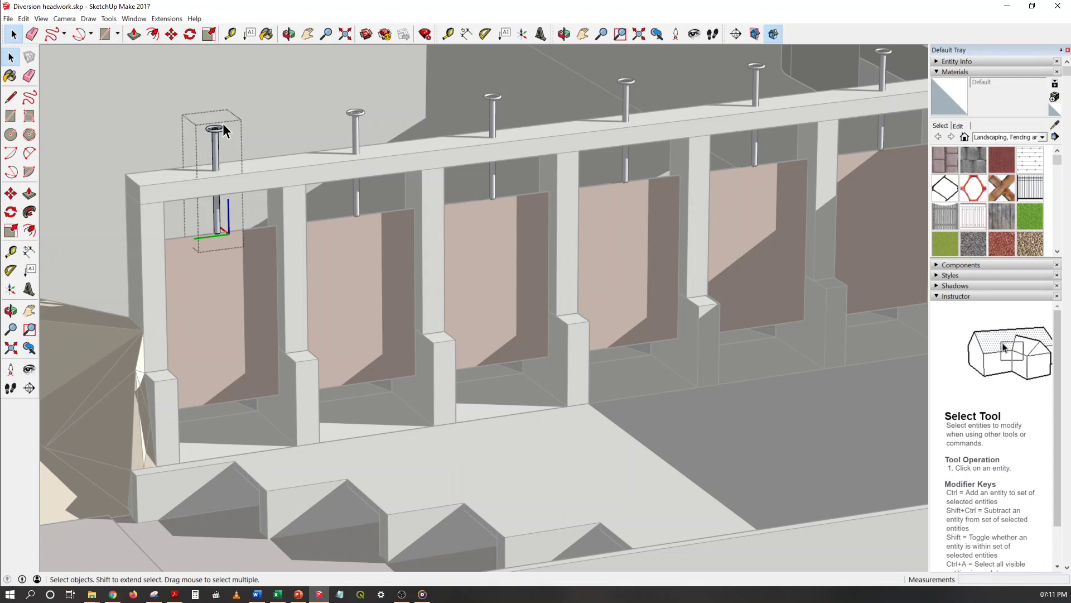
scroll(221, 127, up, 2)
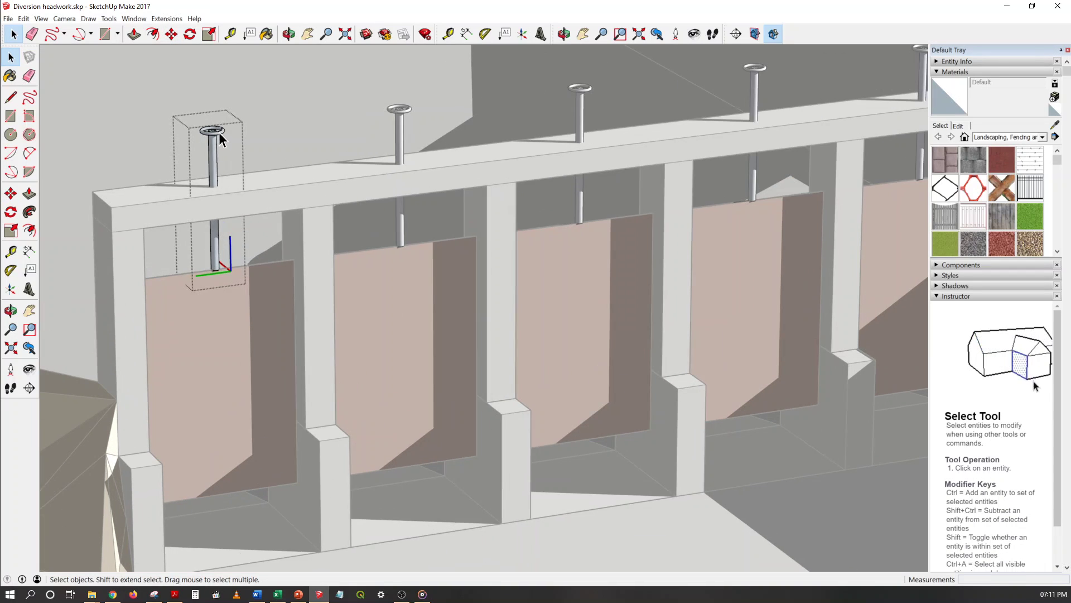
click(279, 169)
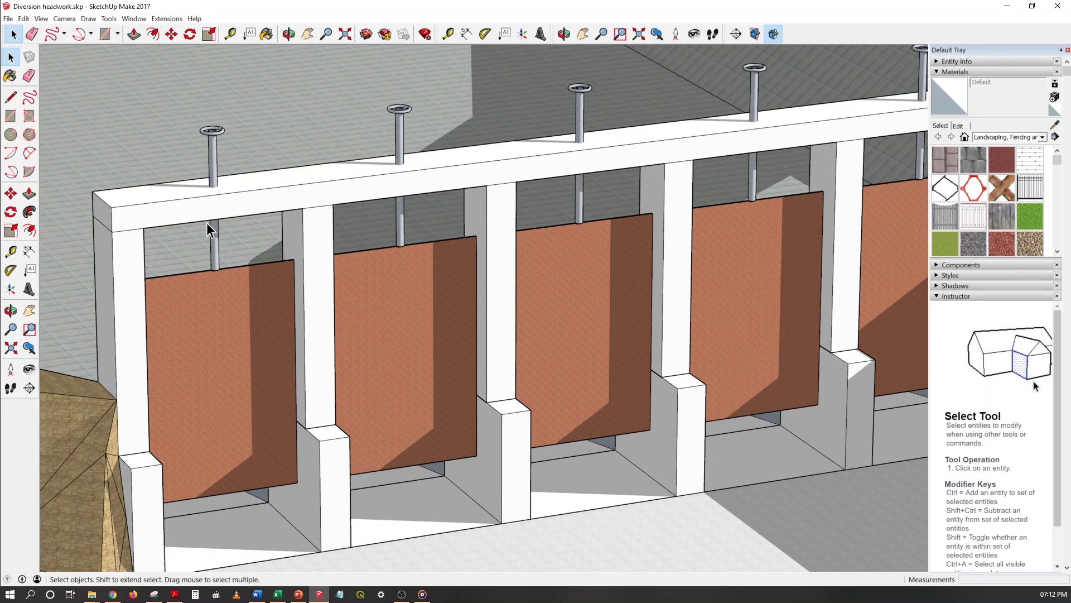
- Examine the stepped row of tunnel openings in front of the head regulator from above and from a low angle
scroll(253, 287, down, 5)
middle_drag(253, 286, 279, 351)
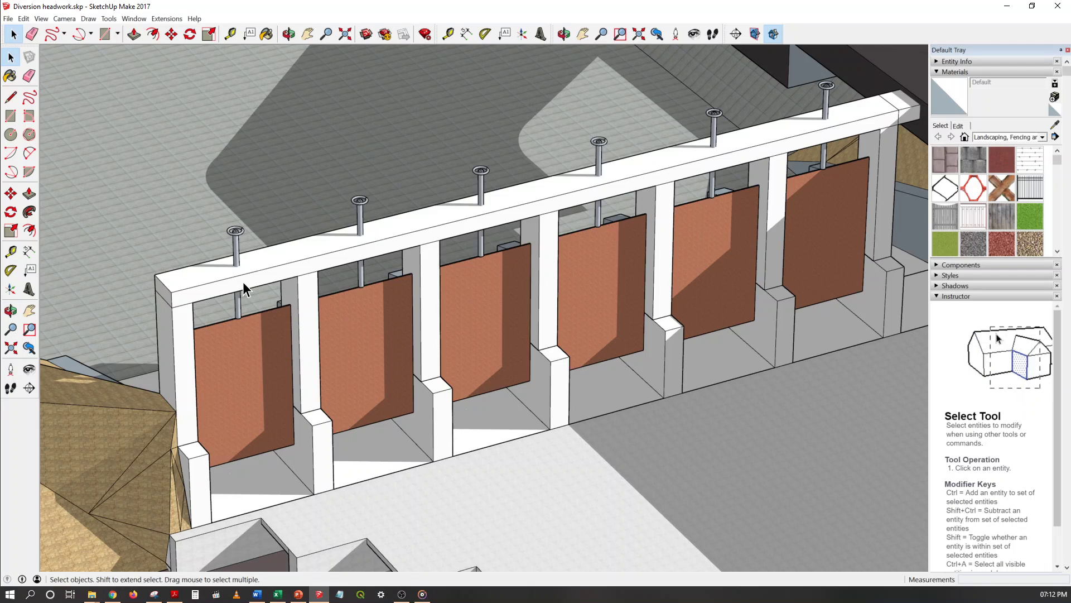
middle_drag(232, 290, 700, 246)
middle_drag(374, 358, 92, 337)
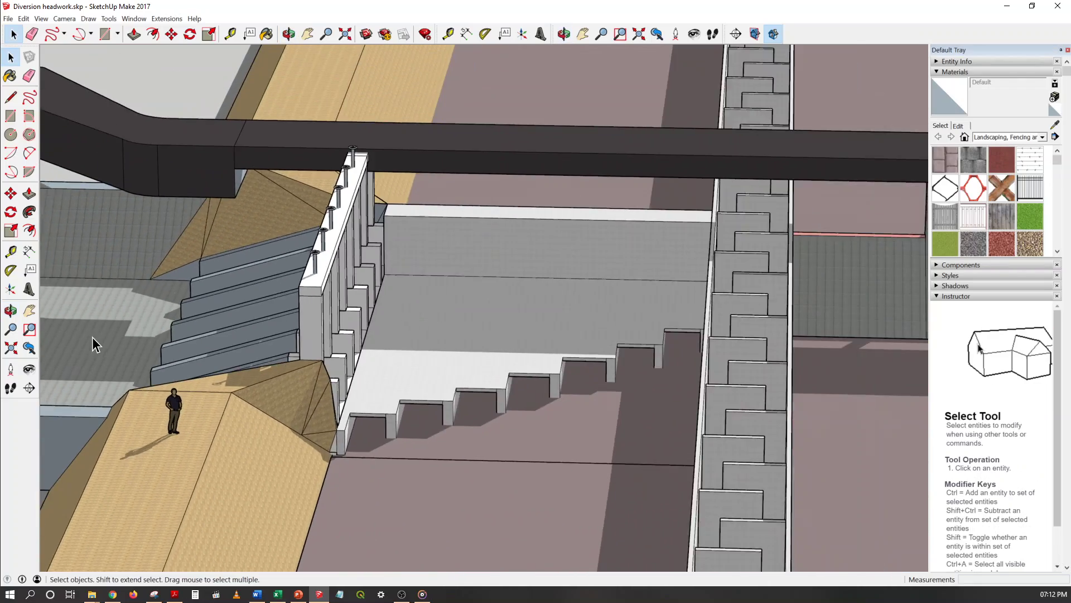
scroll(391, 426, up, 6)
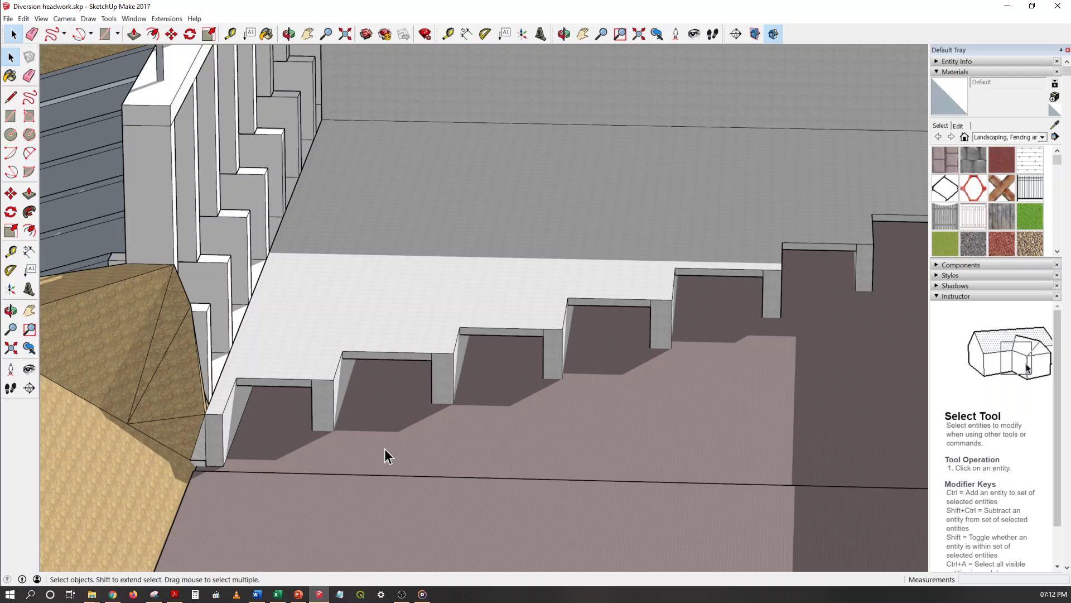
middle_drag(384, 448, 387, 371)
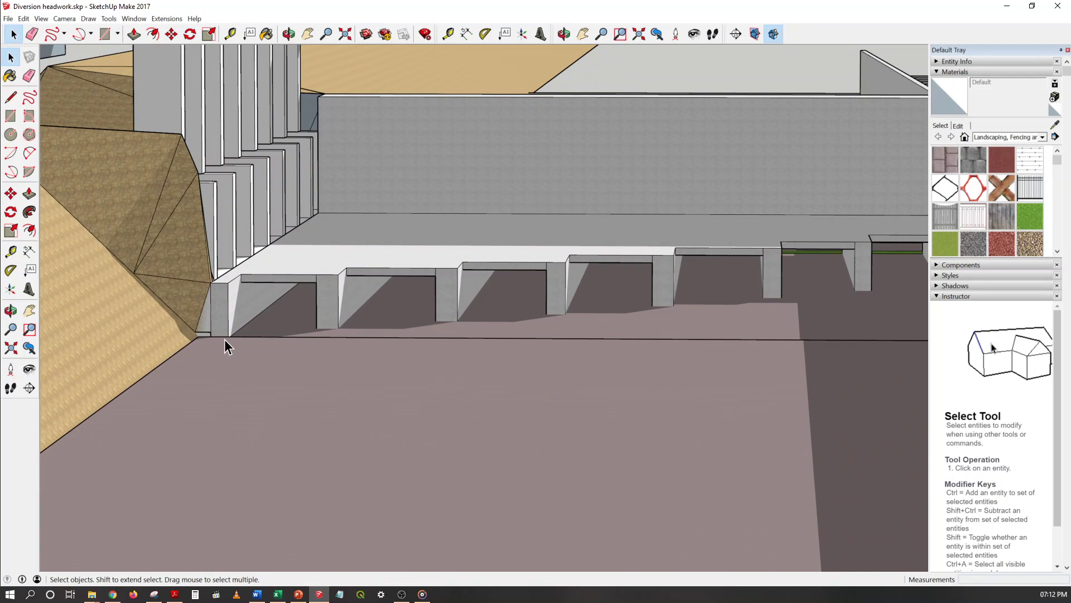
middle_drag(289, 292, 305, 360)
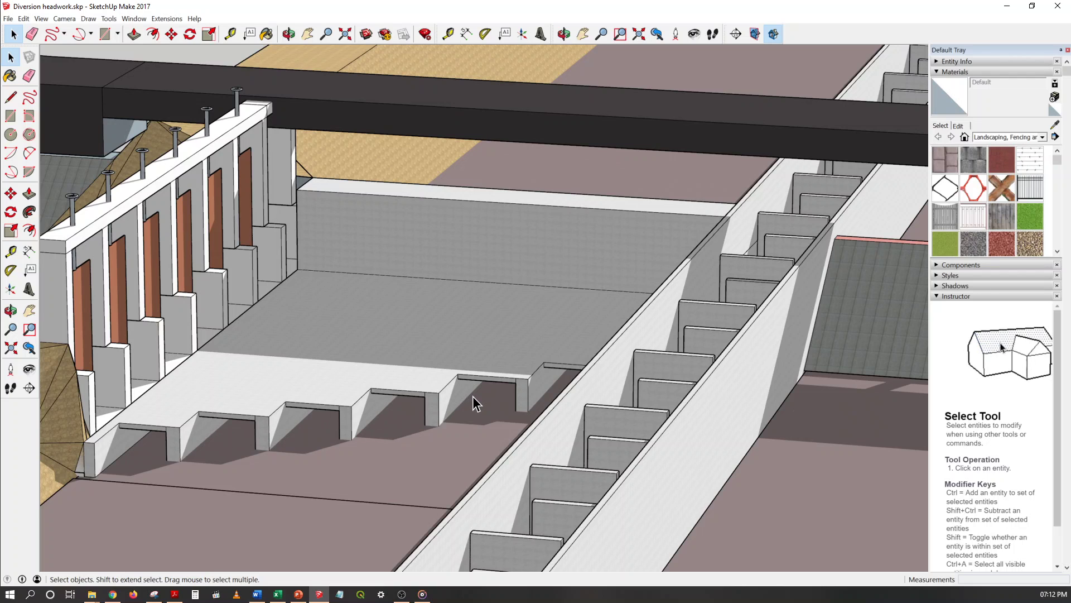
- View the tunnel openings at riverbed level and compare them with the slab, head regulator and fish ladder around them
scroll(615, 424, down, 5)
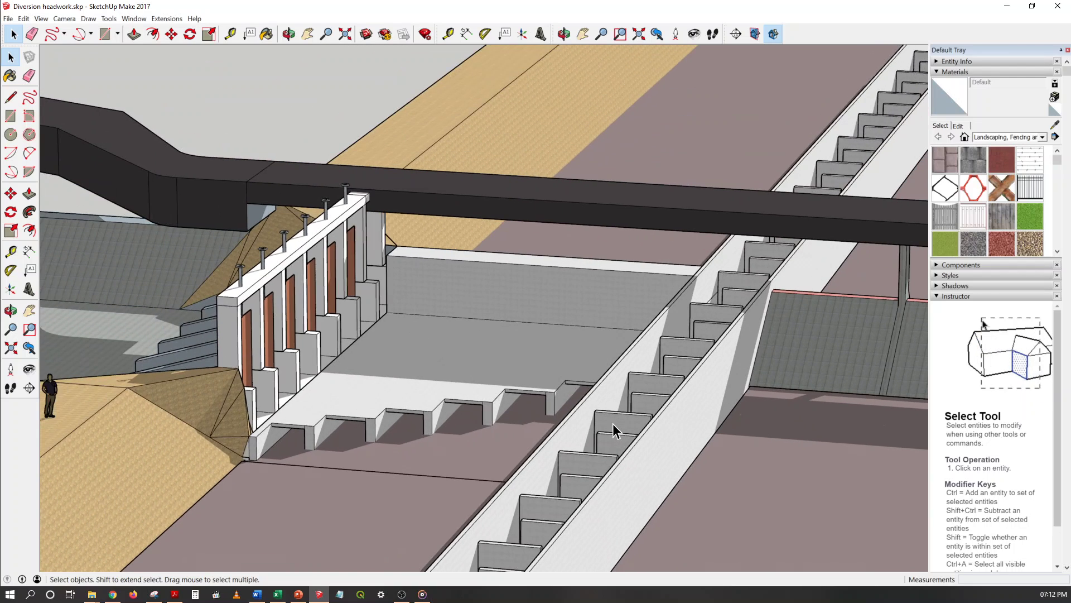
scroll(422, 376, up, 5)
middle_drag(422, 376, 399, 418)
key(F5)
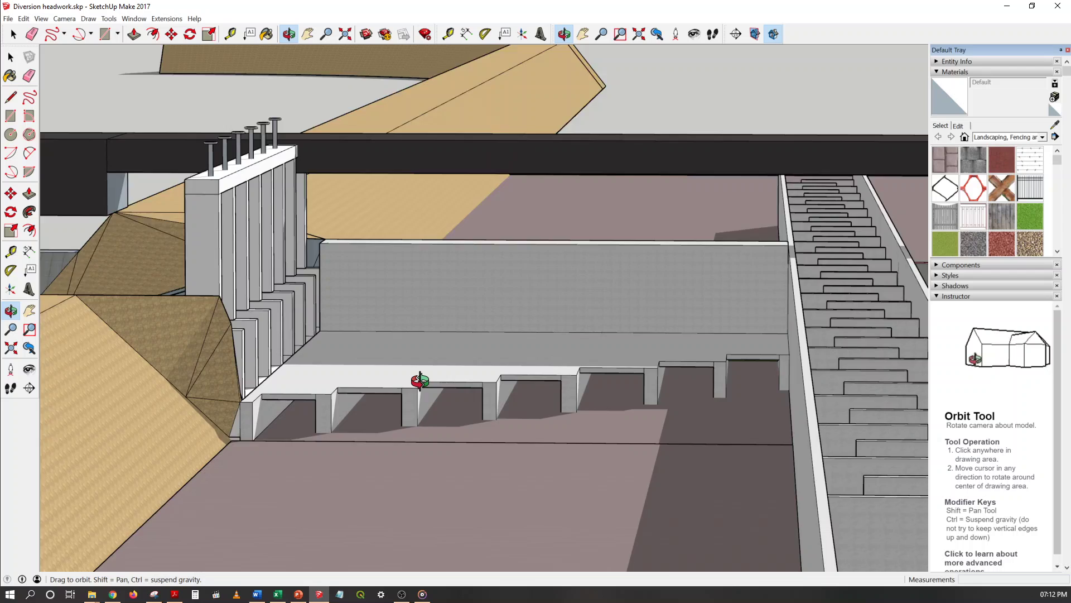
mouse_move(425, 368)
mouse_down()
mouse_move(412, 363)
mouse_move(433, 361)
mouse_move(431, 376)
mouse_move(430, 363)
mouse_up()
key(space)
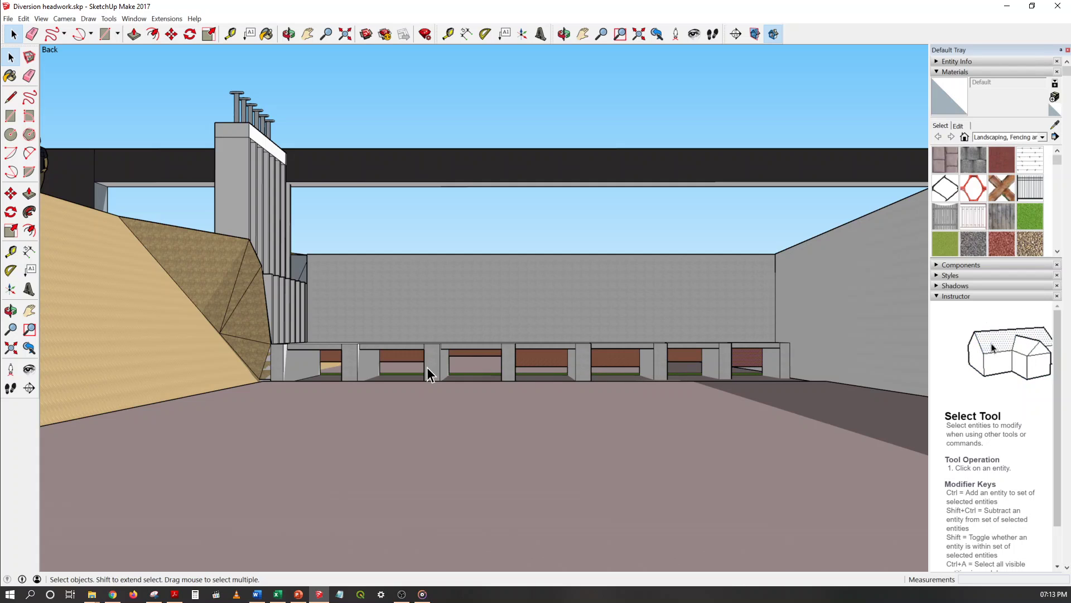
middle_drag(400, 344, 517, 474)
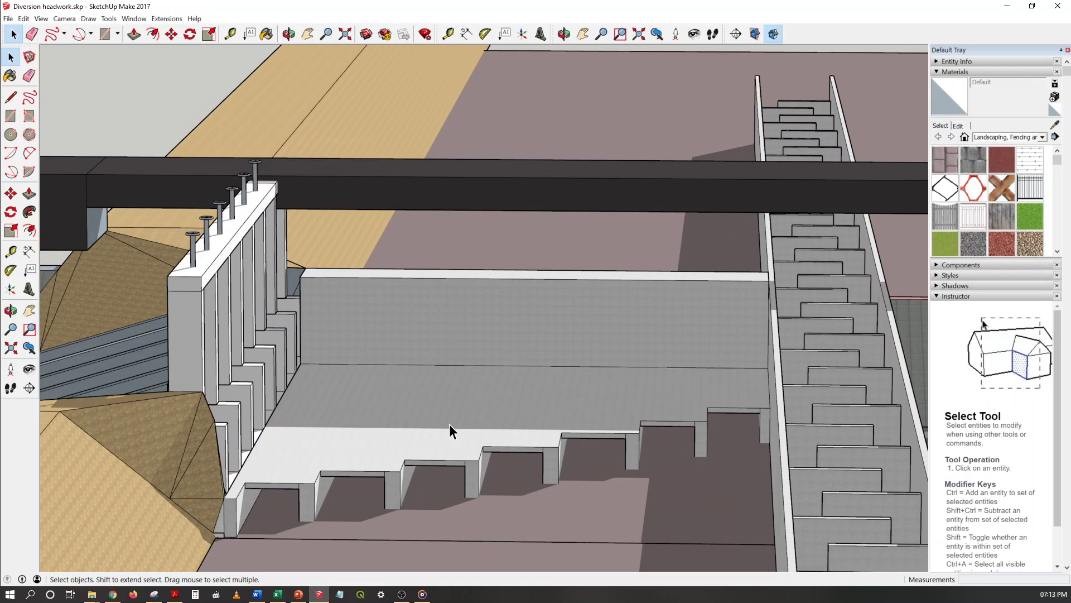
middle_drag(341, 388, 391, 380)
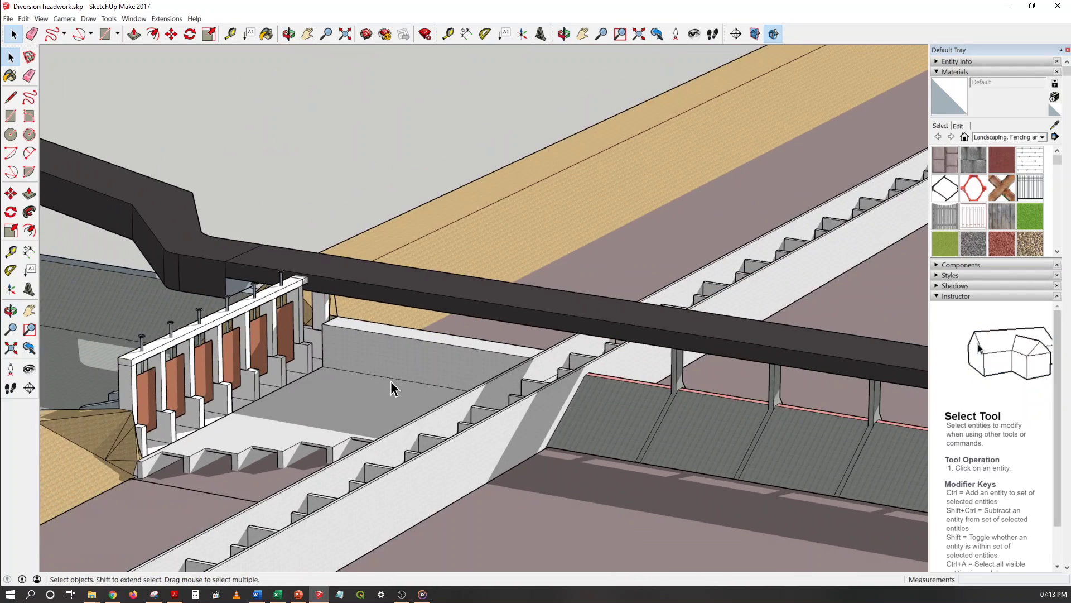
- Inspect the openings beneath the head regulator gates up close, from the slab side through to the canal side
scroll(175, 368, up, 10)
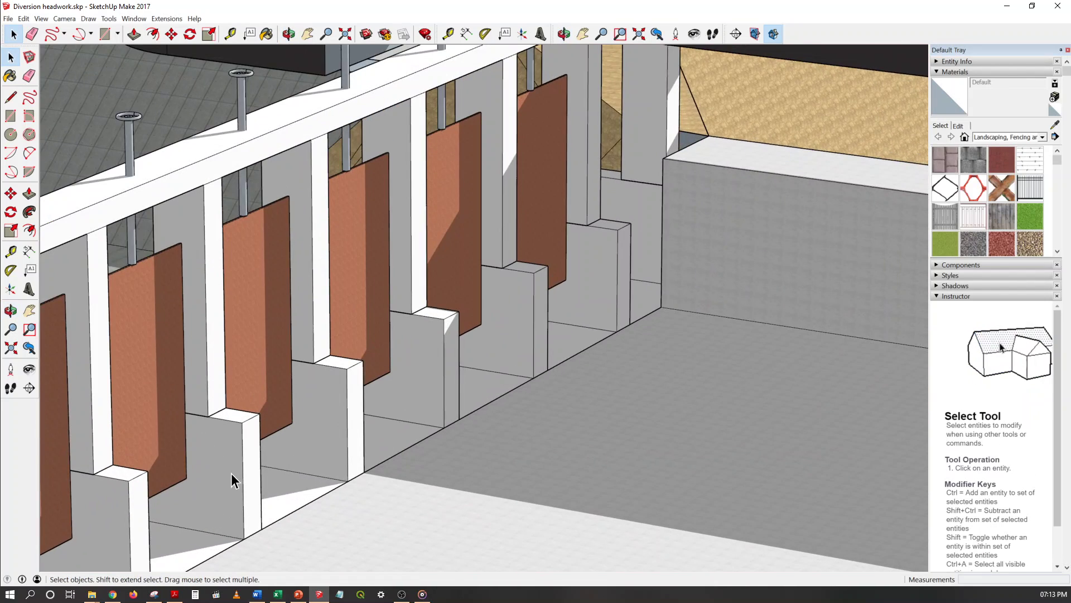
middle_drag(233, 475, 39, 440)
scroll(773, 349, down, 5)
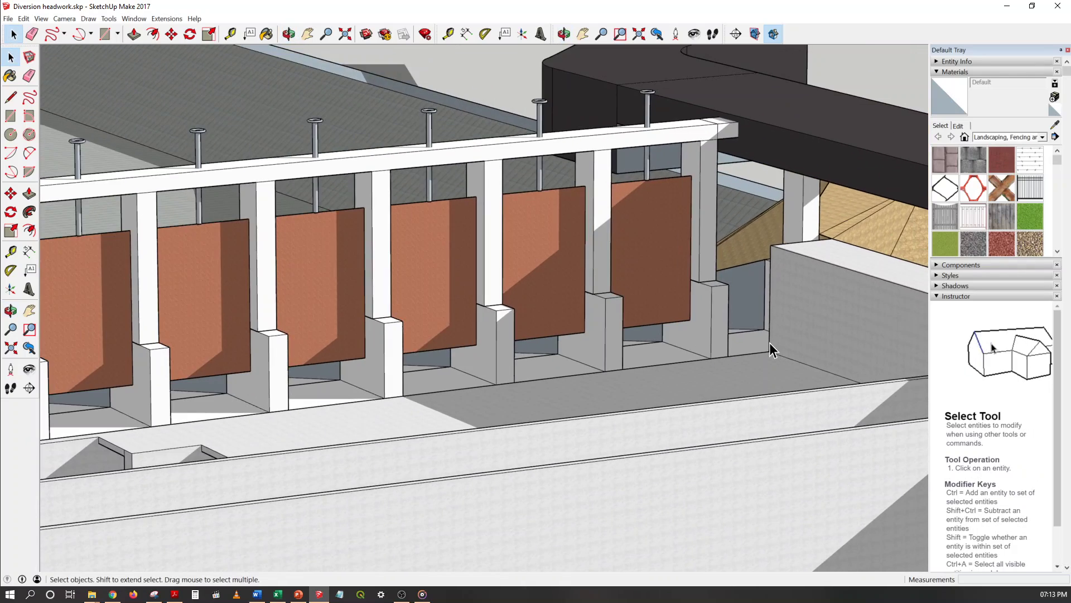
scroll(272, 350, up, 5)
middle_drag(206, 367, 131, 437)
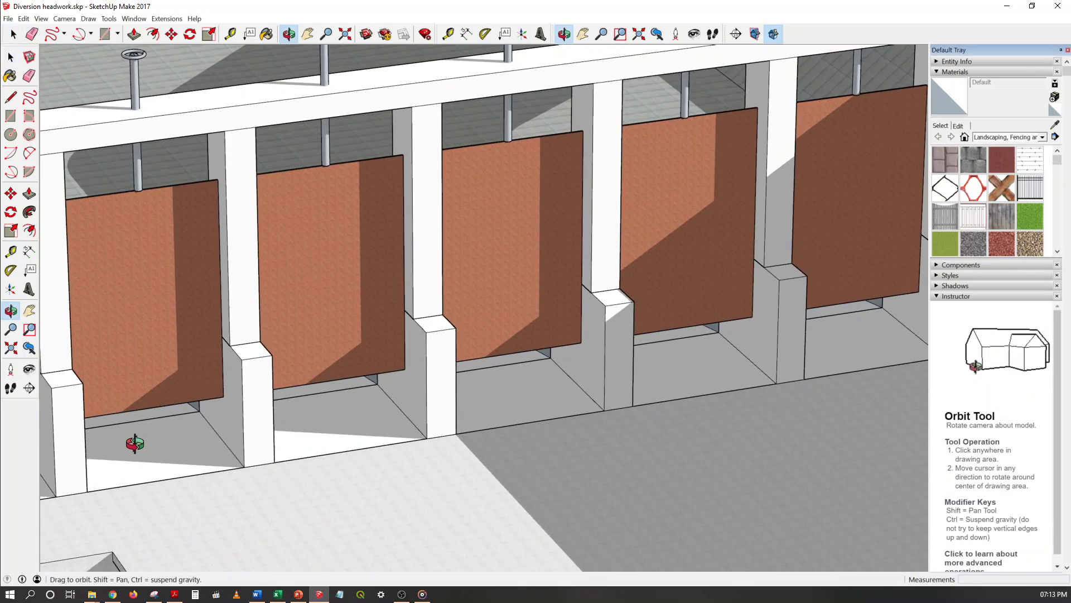
scroll(370, 414, down, 4)
scroll(219, 335, down, 5)
middle_drag(177, 300, 604, 313)
scroll(604, 313, down, 2)
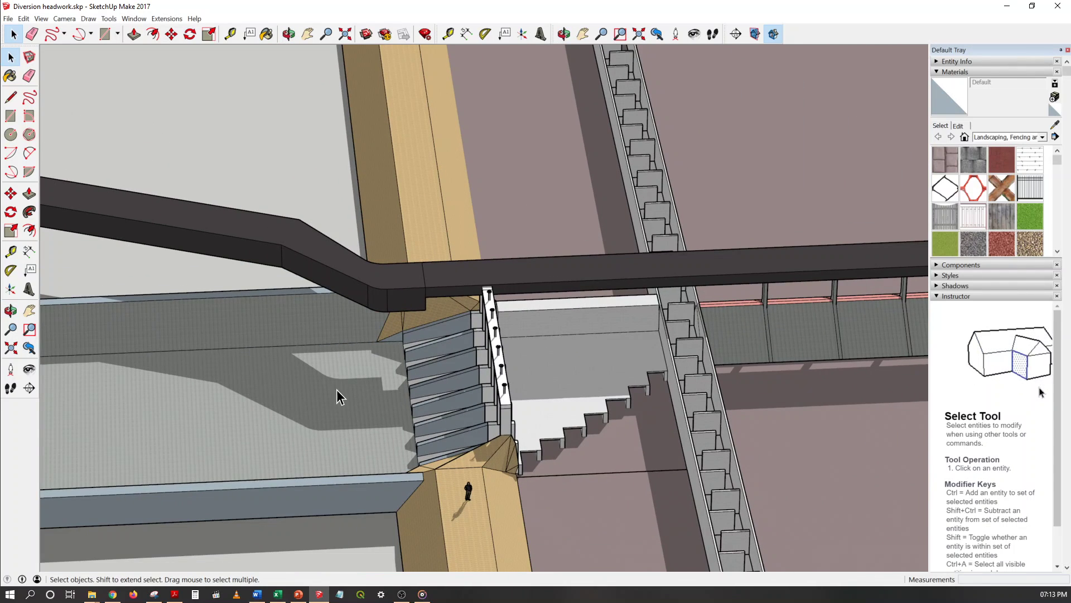
- Highlight the canal bed, trace the canal's full length to its far end, and clear the selection
click(319, 394)
scroll(467, 387, down, 3)
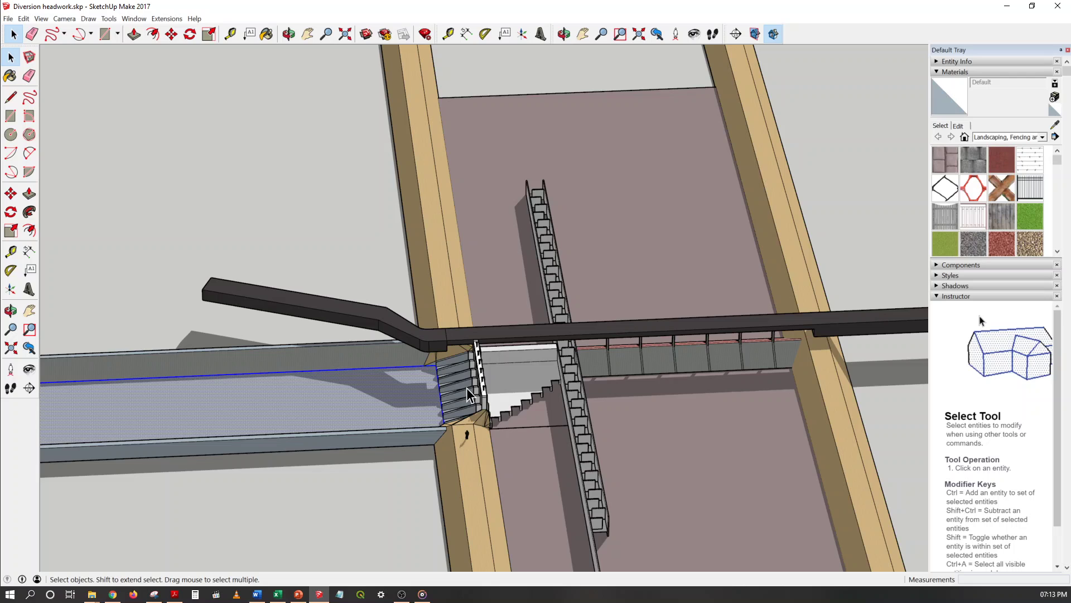
scroll(467, 387, down, 8)
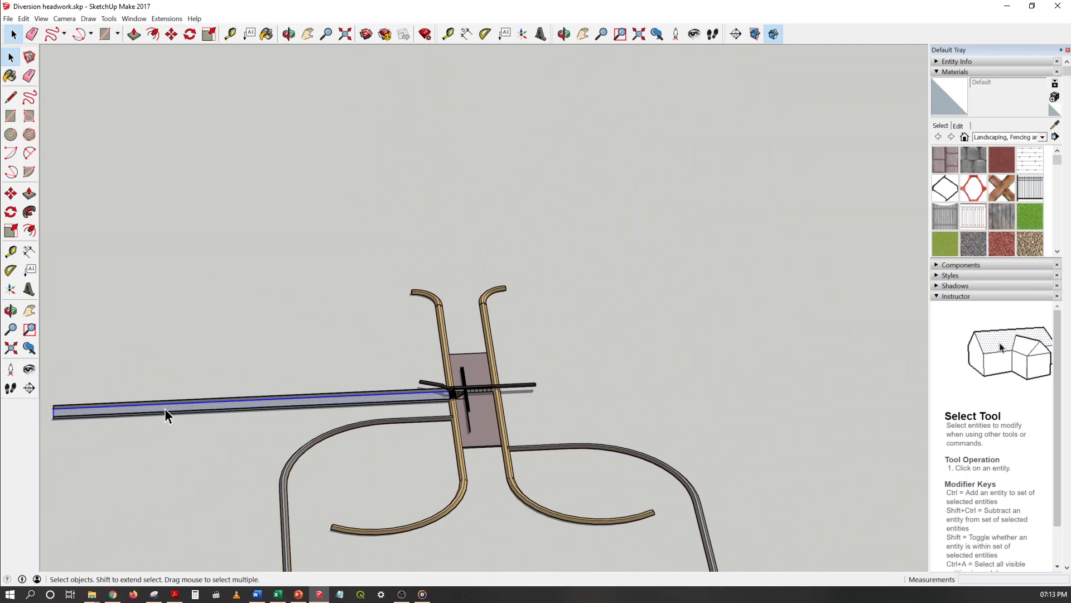
scroll(48, 400, down, 1)
scroll(48, 400, up, 4)
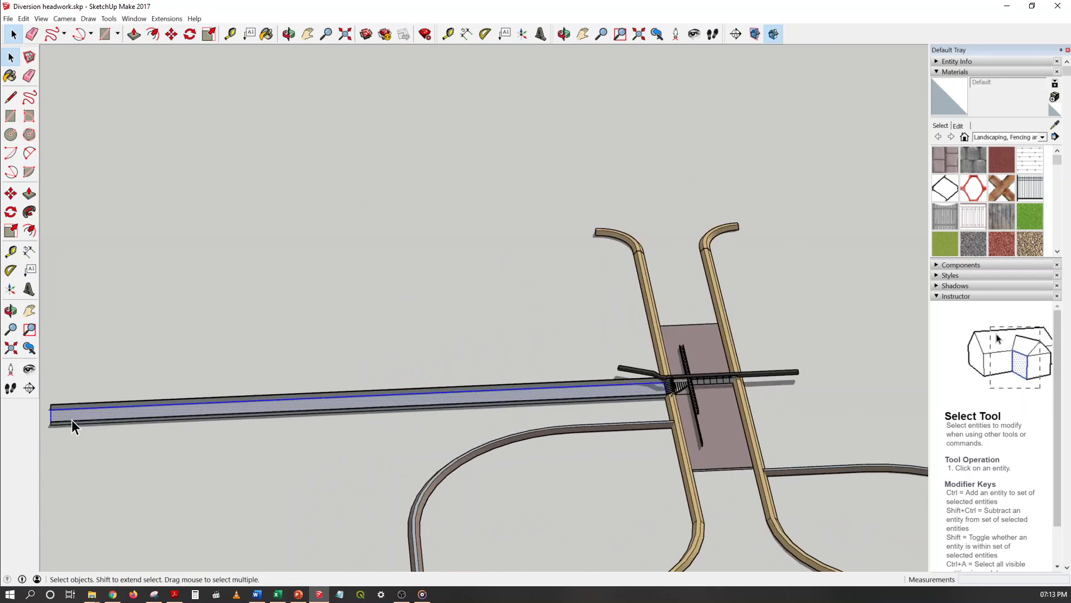
scroll(71, 420, up, 1)
scroll(62, 413, down, 3)
scroll(544, 392, up, 3)
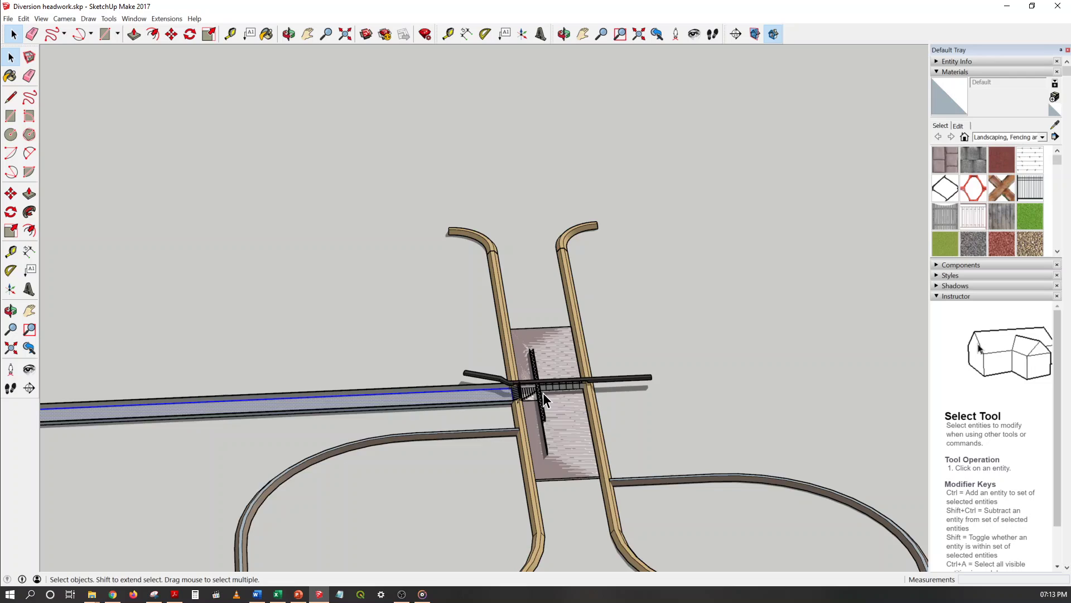
scroll(543, 393, up, 4)
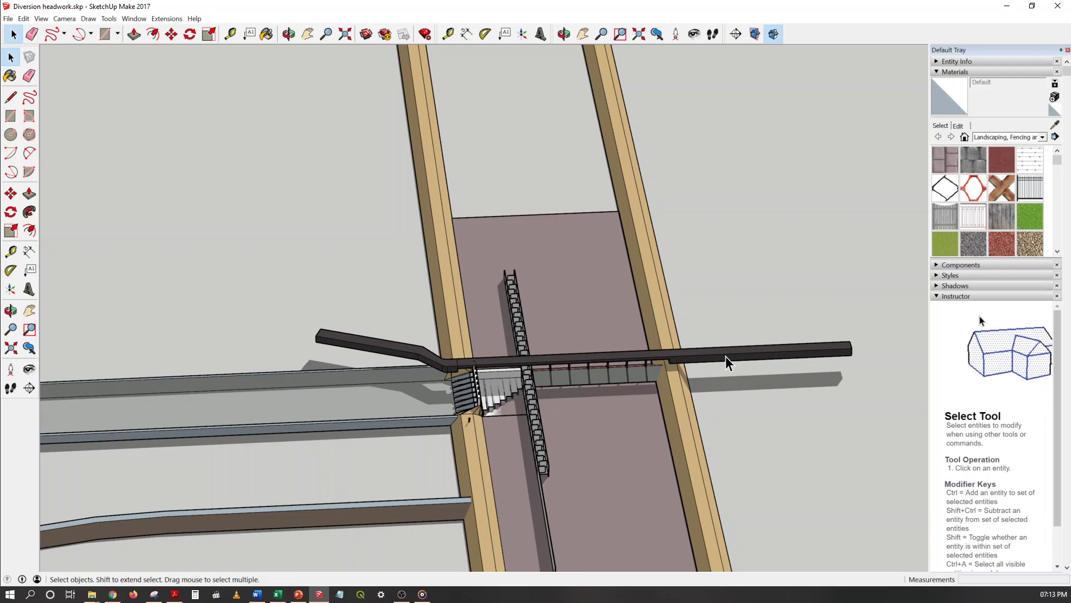
- Examine the bridge crossing the river over the weir and fish ladder, from both sides of the structure
scroll(673, 362, up, 4)
scroll(671, 357, down, 3)
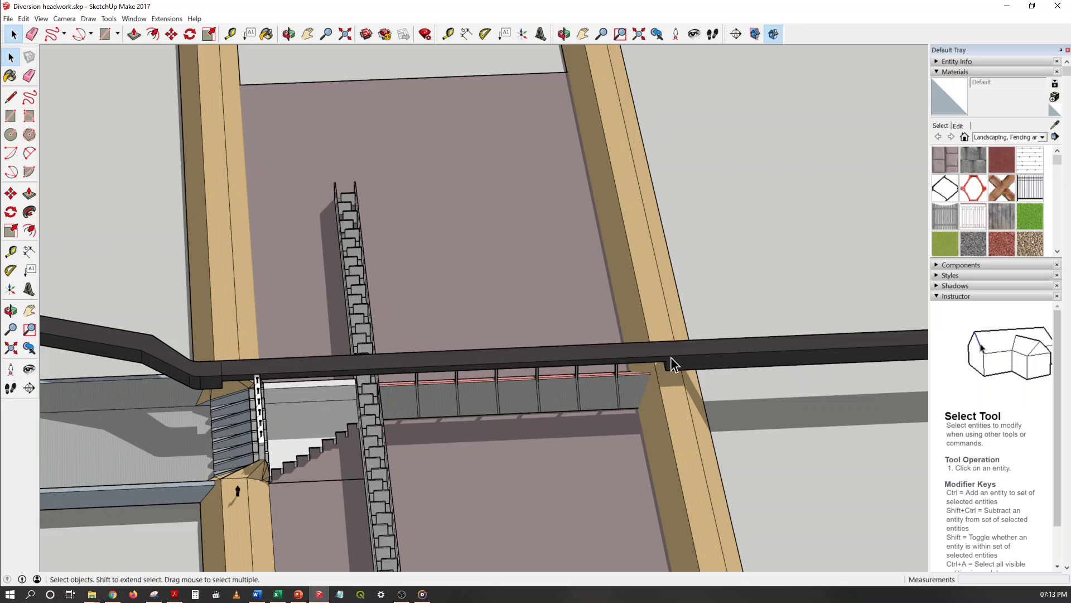
middle_drag(664, 380, 351, 353)
scroll(598, 294, up, 1)
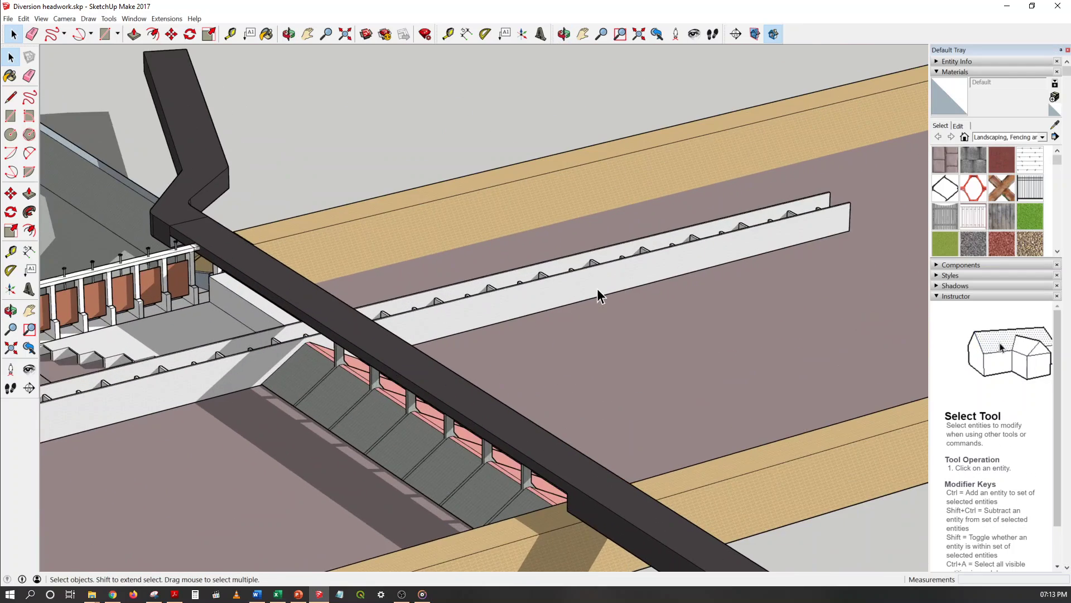
middle_drag(597, 294, 134, 306)
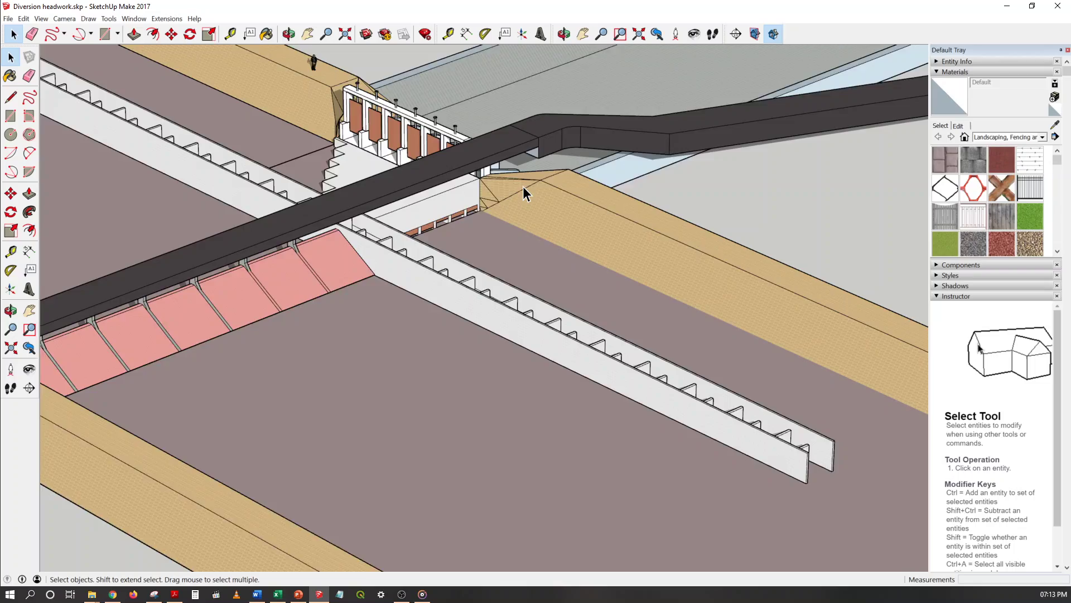
- Examine the row of gated tunnel outlets at the foot of the wall between fish ladder and guide bank
scroll(523, 186, up, 10)
scroll(394, 319, down, 5)
middle_drag(240, 309, 591, 257)
scroll(615, 244, down, 3)
scroll(563, 255, up, 4)
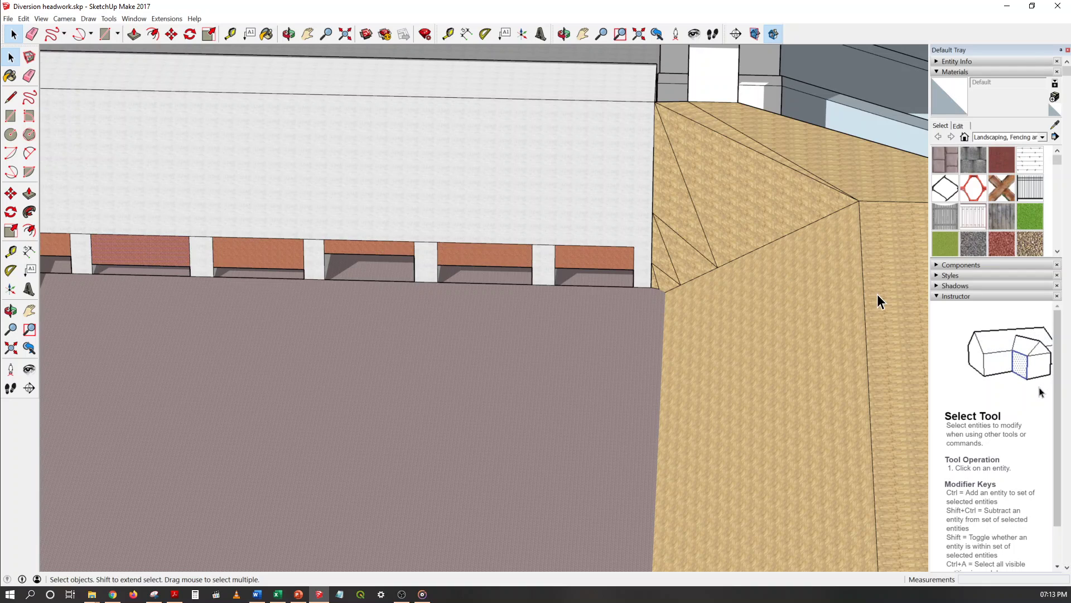
scroll(794, 273, down, 4)
scroll(341, 266, up, 4)
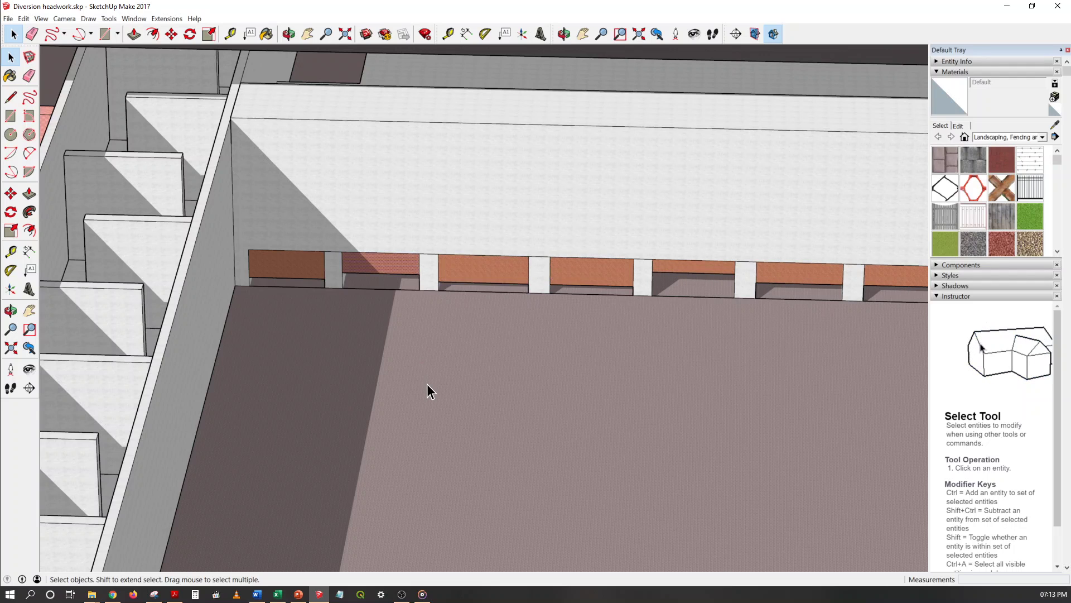
- Compare the gated tunnel outlets with the adjoining weir, fish ladder and canal from overhead and up close
scroll(427, 386, down, 6)
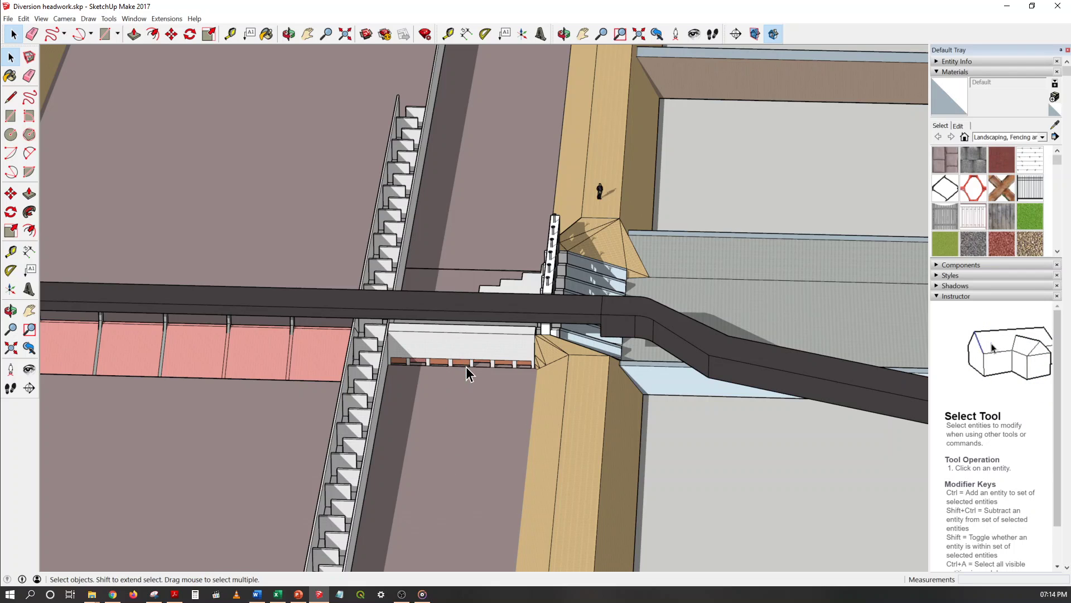
scroll(466, 367, up, 3)
scroll(467, 372, up, 1)
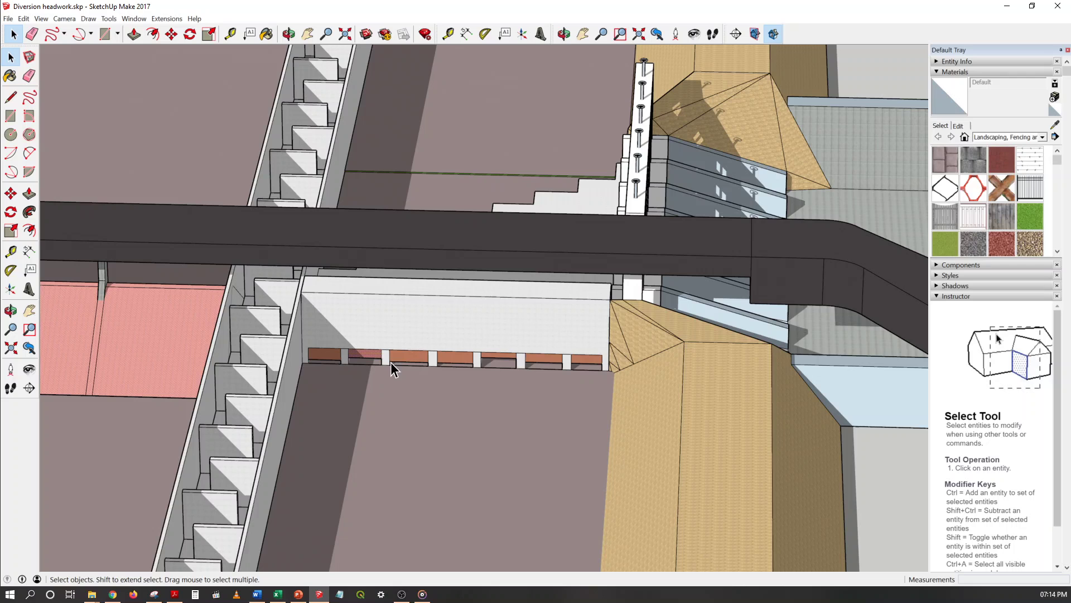
scroll(490, 370, up, 3)
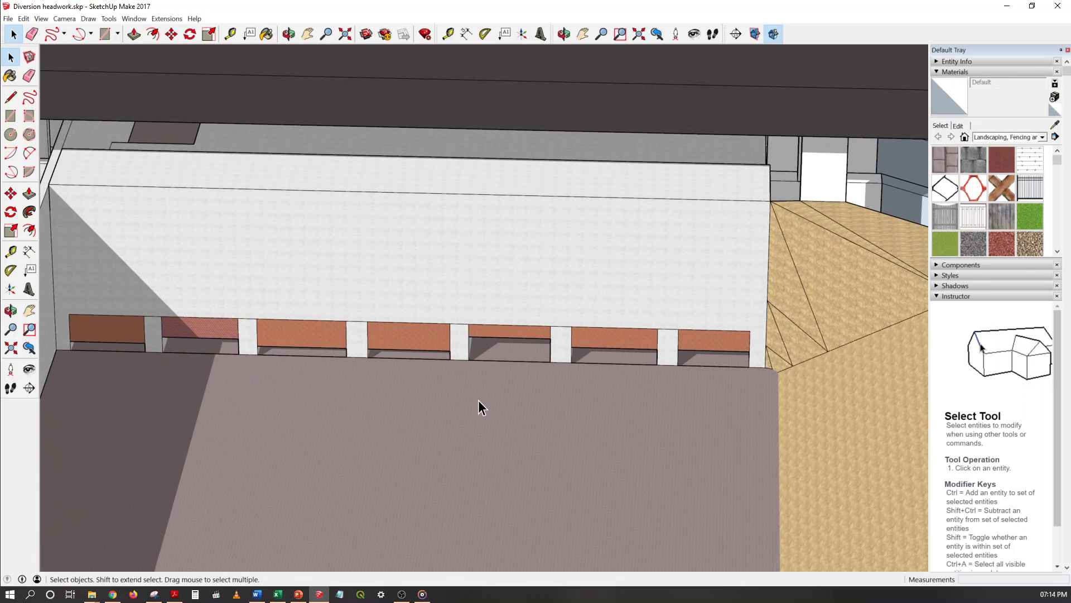
middle_drag(478, 400, 488, 381)
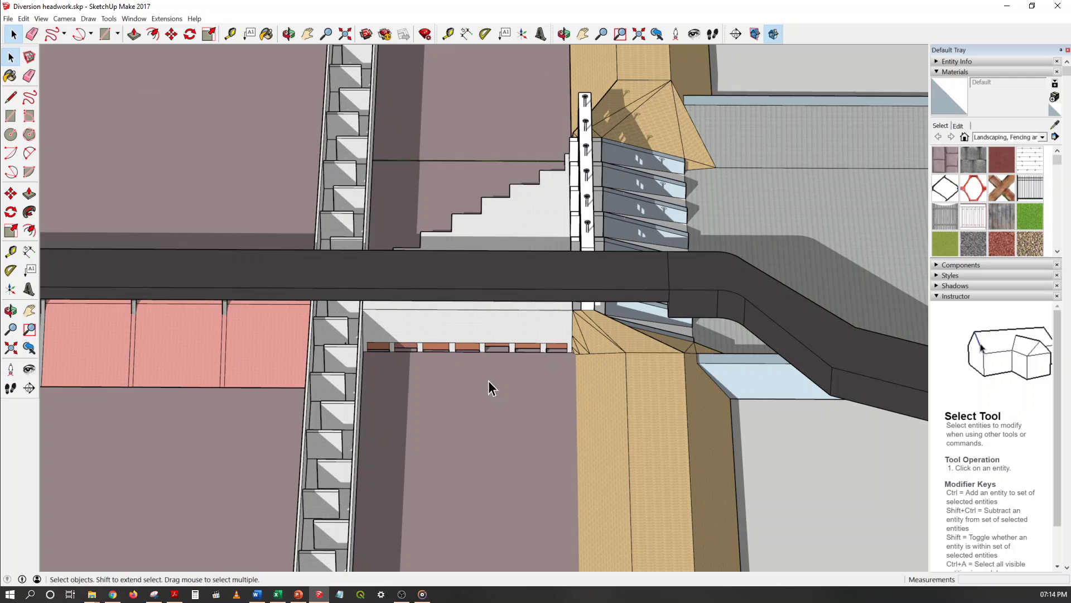
scroll(478, 394, down, 3)
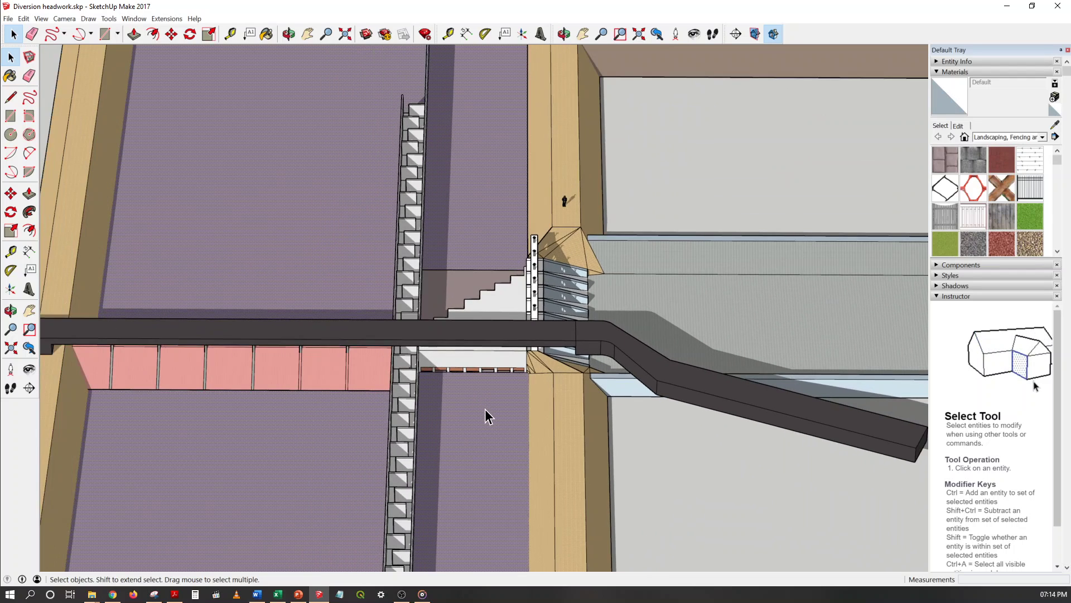
- Examine the overall diversion headworks layout, including guide banks, river bed, weir, bridge and canal, from overhead and oblique views
scroll(661, 443, down, 4)
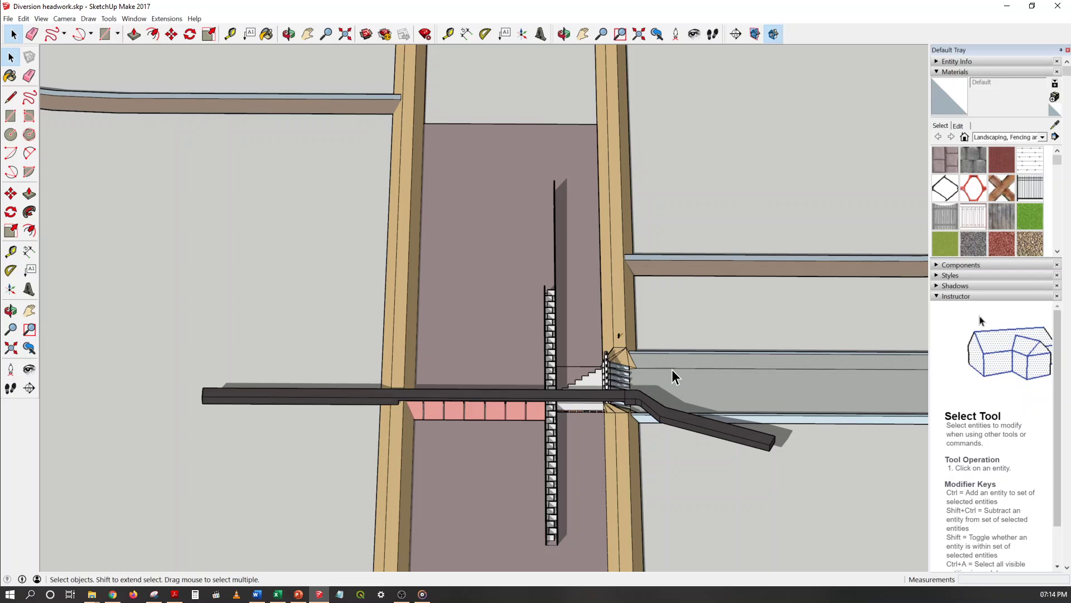
scroll(633, 388, up, 3)
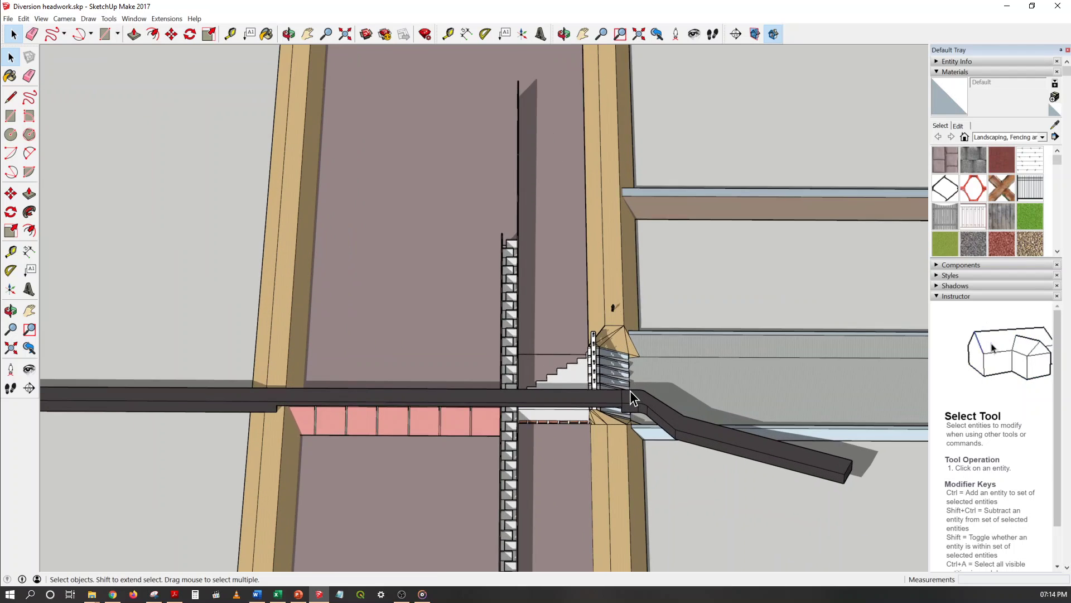
middle_drag(624, 406, 515, 350)
scroll(516, 349, down, 6)
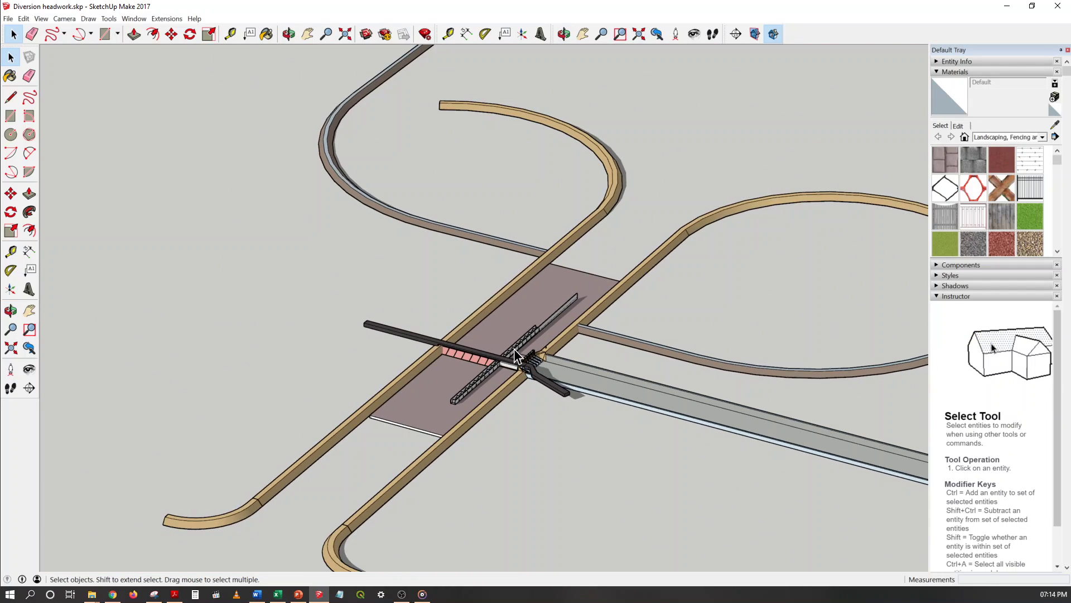
scroll(499, 367, down, 2)
scroll(538, 385, up, 5)
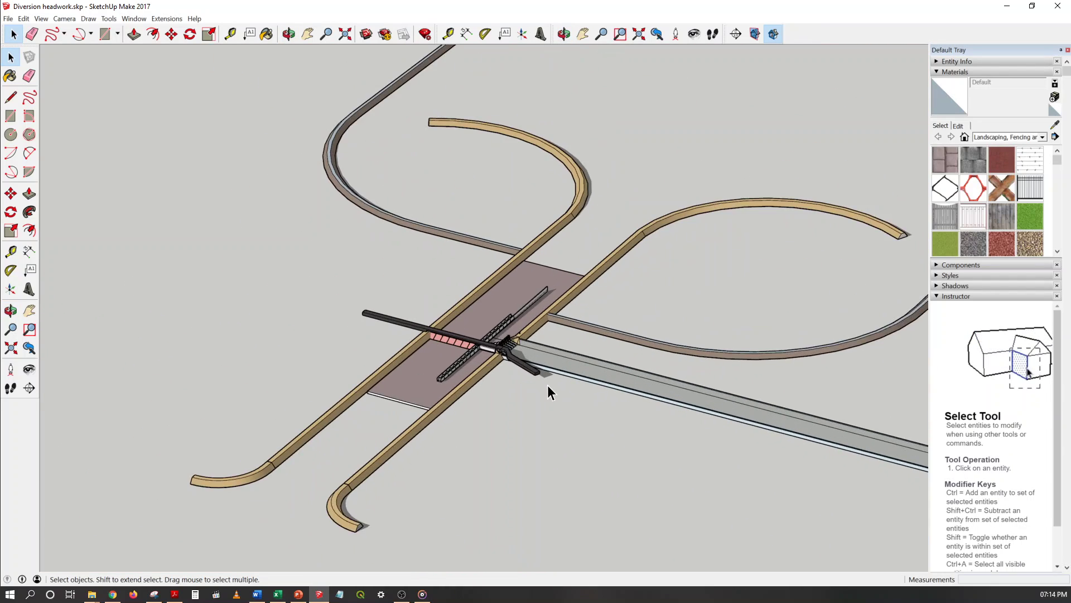
middle_drag(534, 384, 405, 258)
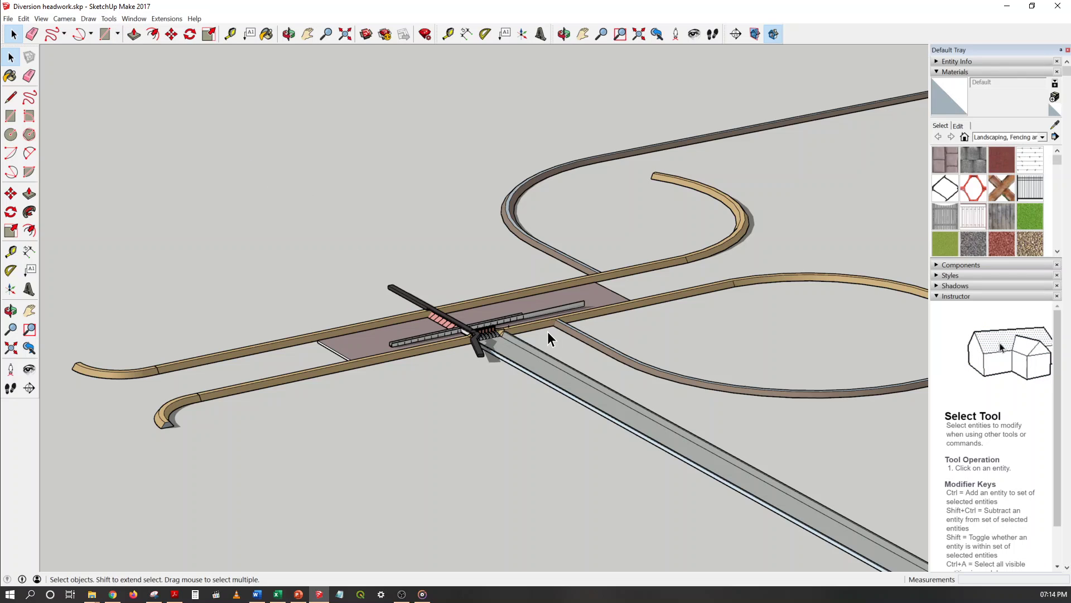
scroll(535, 330, up, 2)
scroll(614, 286, down, 2)
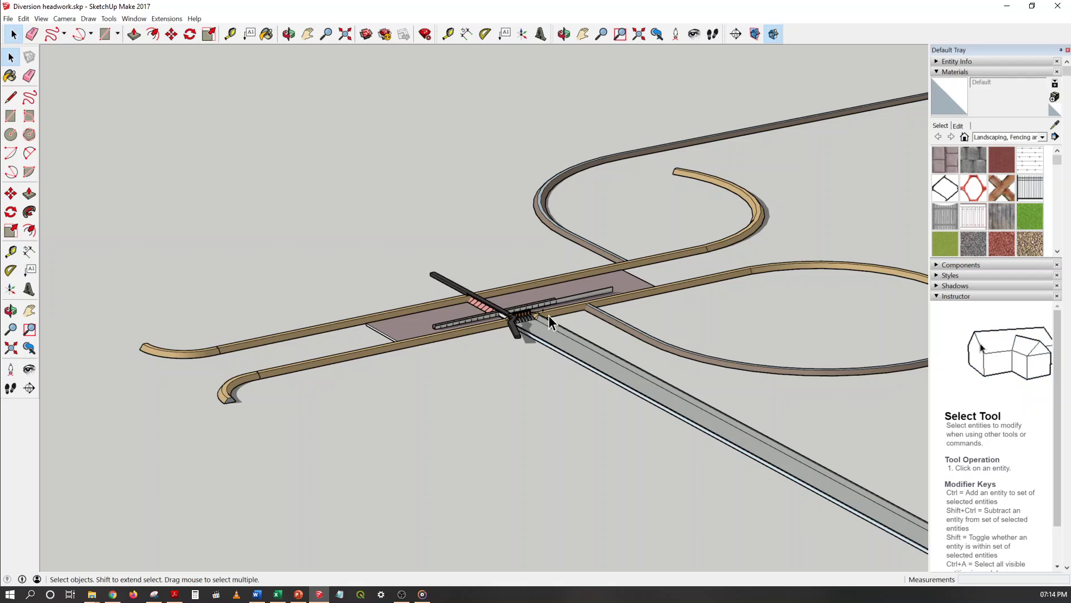
- Draw a ground rectangle about 337 m by 235 m beside the headworks and extrude it 177 m into a box
click(105, 34)
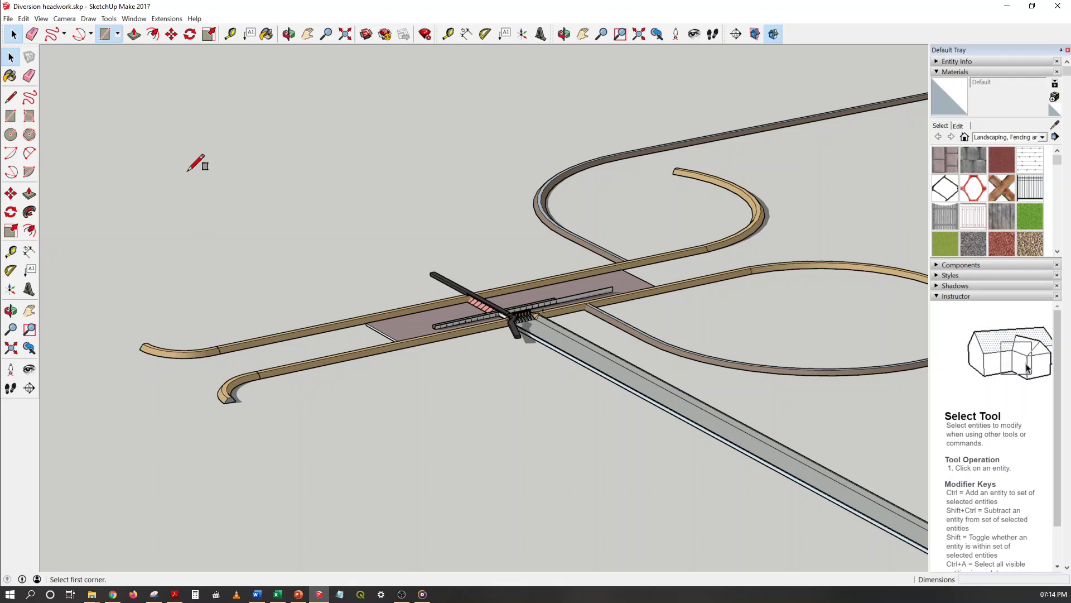
click(207, 198)
click(330, 215)
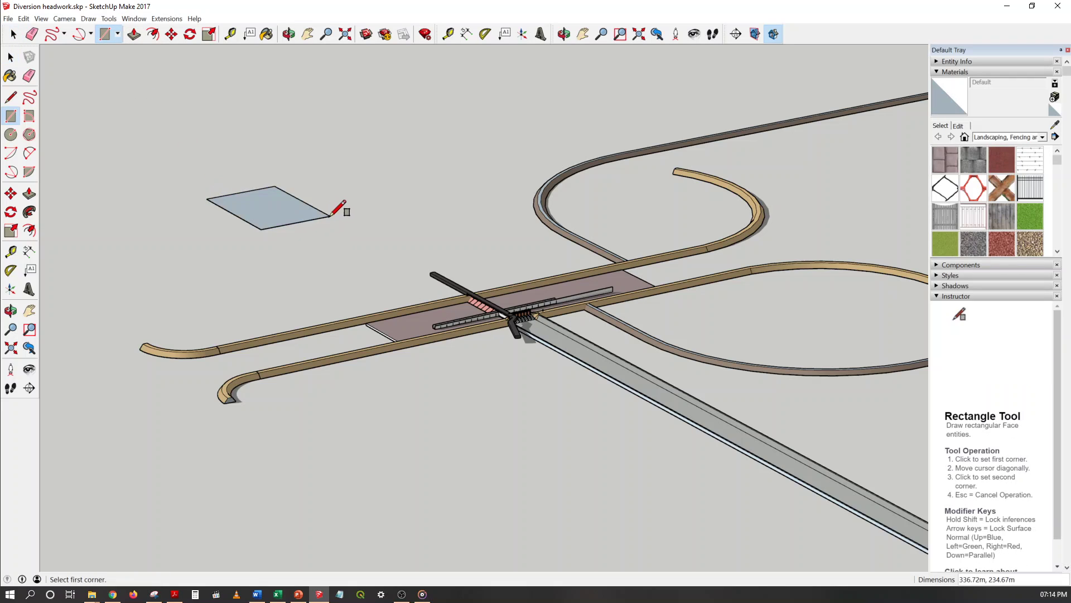
click(135, 34)
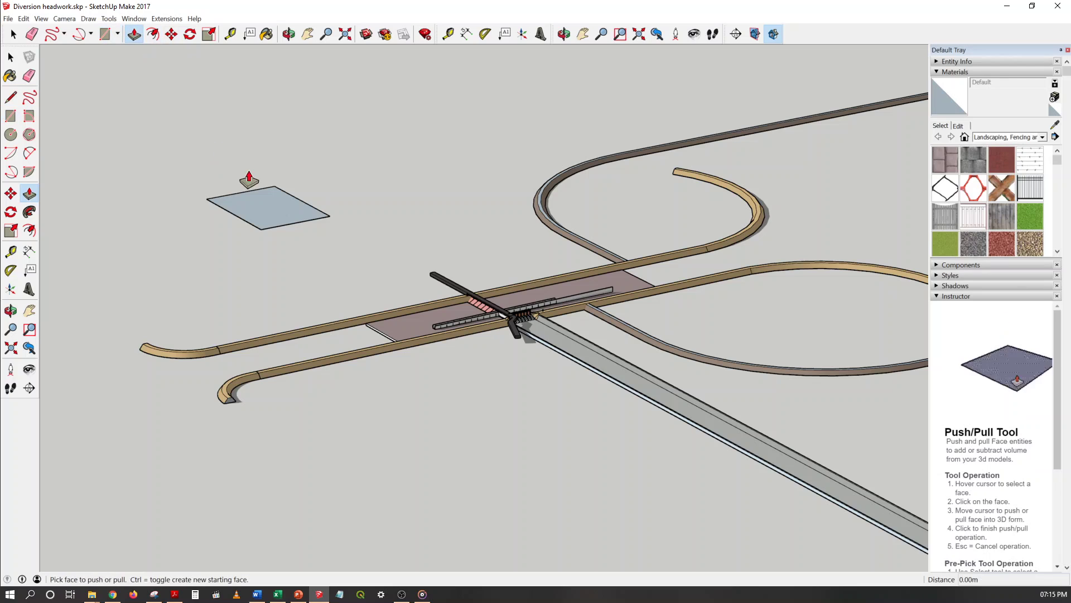
click(254, 210)
text(177)
key(Return)
- Draw a smaller rectangle on the box's shaded side face and pull it outward about 189 m
scroll(267, 162, up, 5)
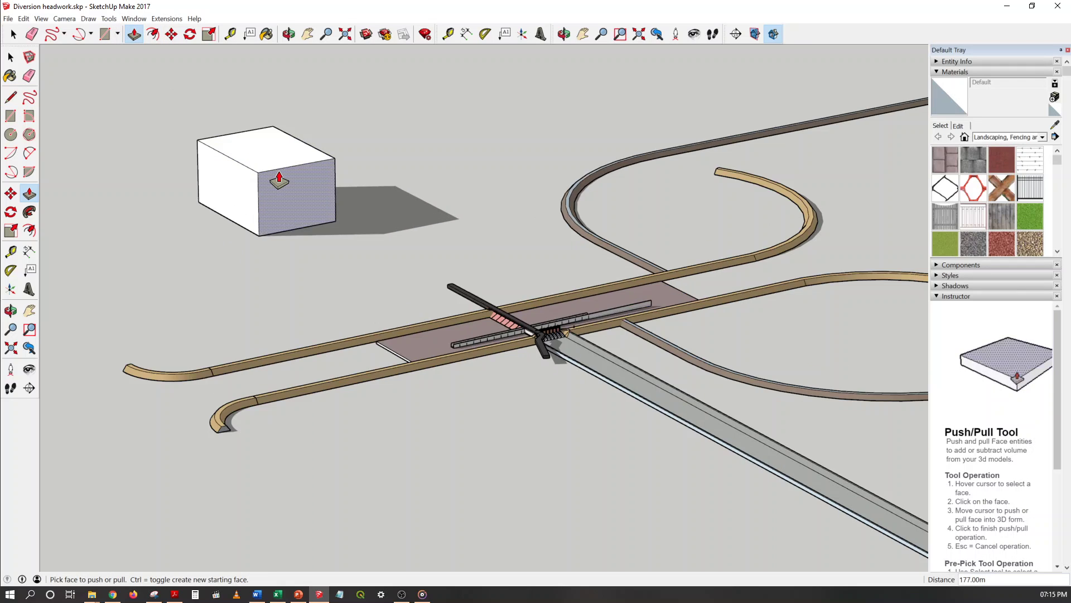
click(104, 34)
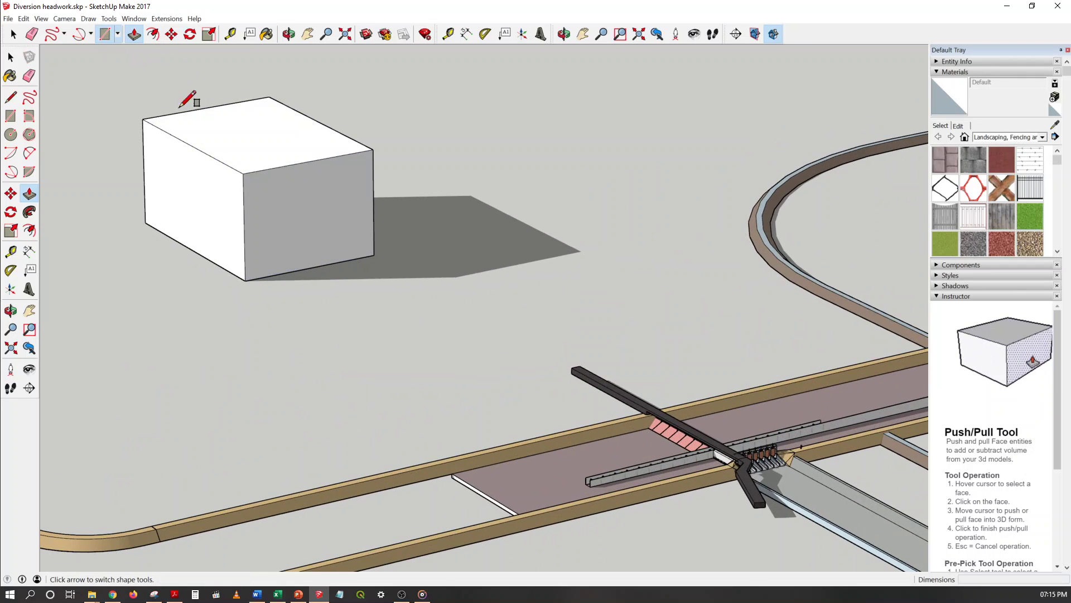
click(284, 202)
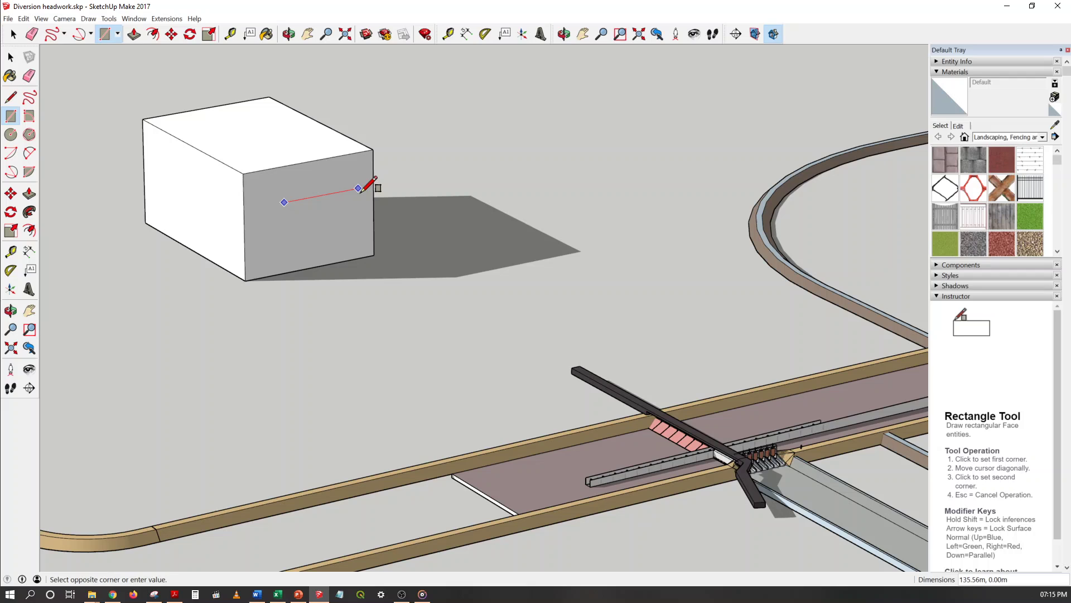
click(367, 224)
click(134, 33)
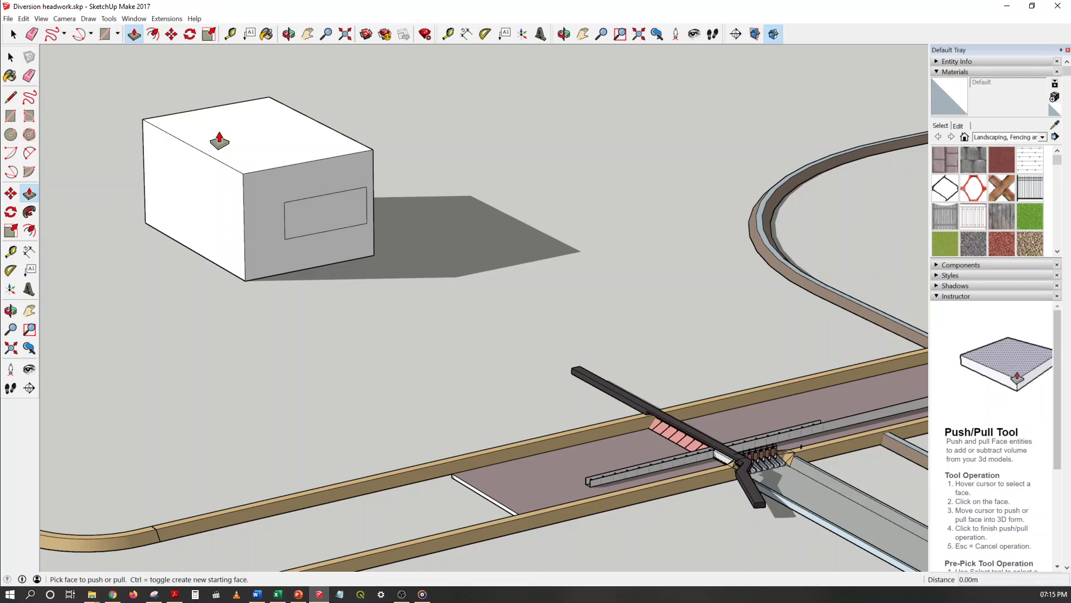
click(313, 220)
click(375, 252)
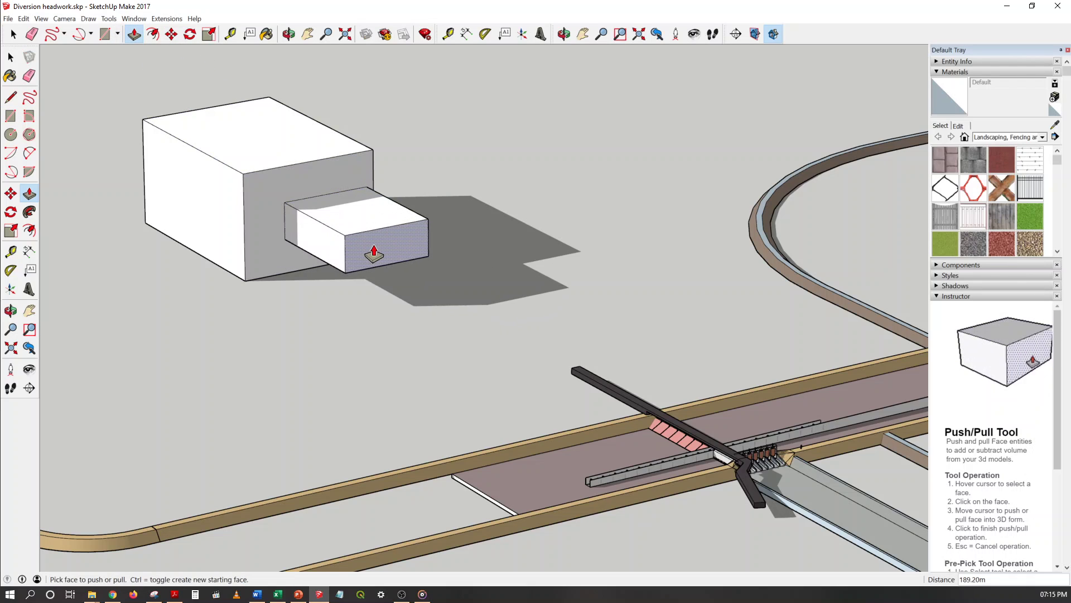
- Draw a circle of about 31.6 m radius on the box's top face and pull it up about 62 m into a cylinder
click(118, 34)
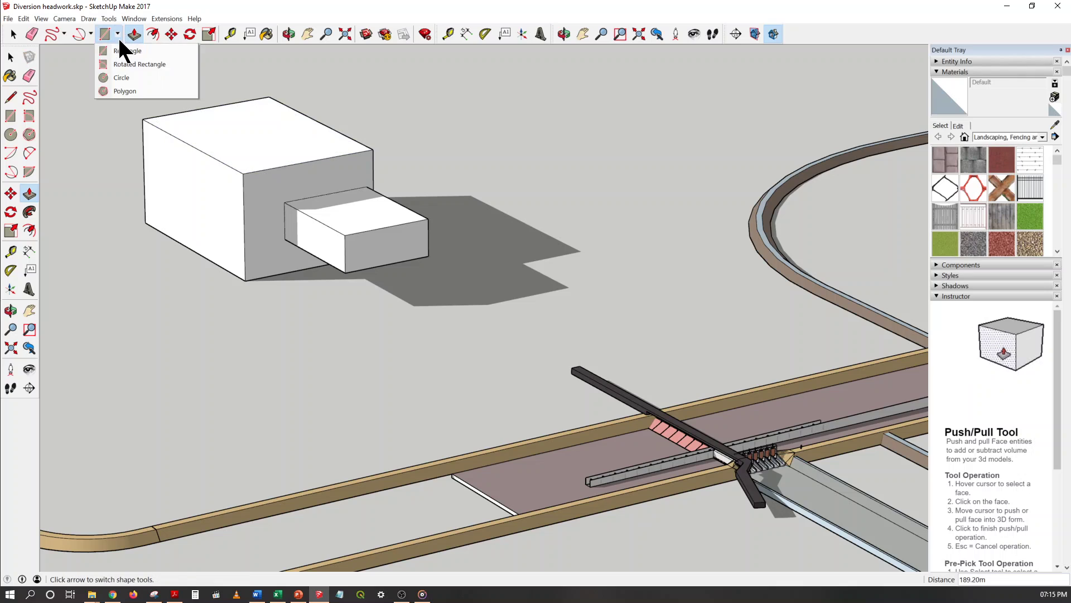
click(127, 77)
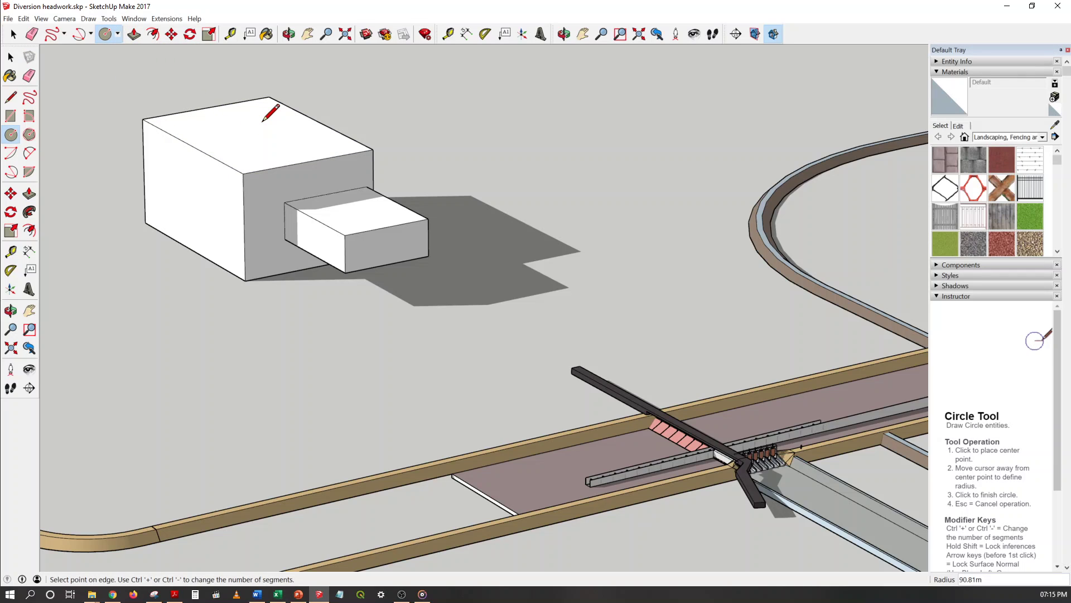
click(251, 135)
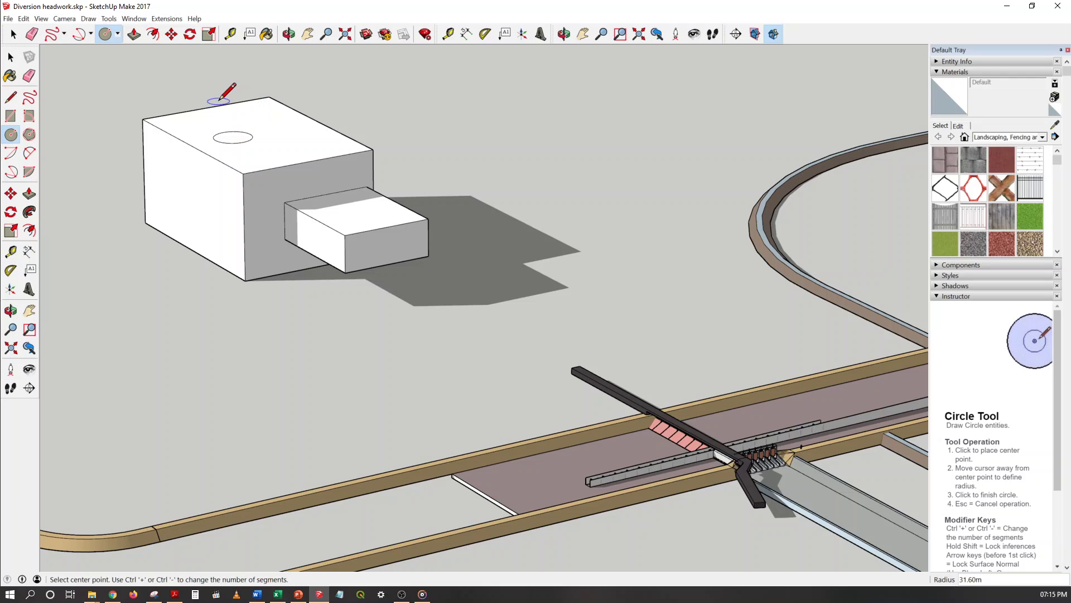
key(space)
key(p)
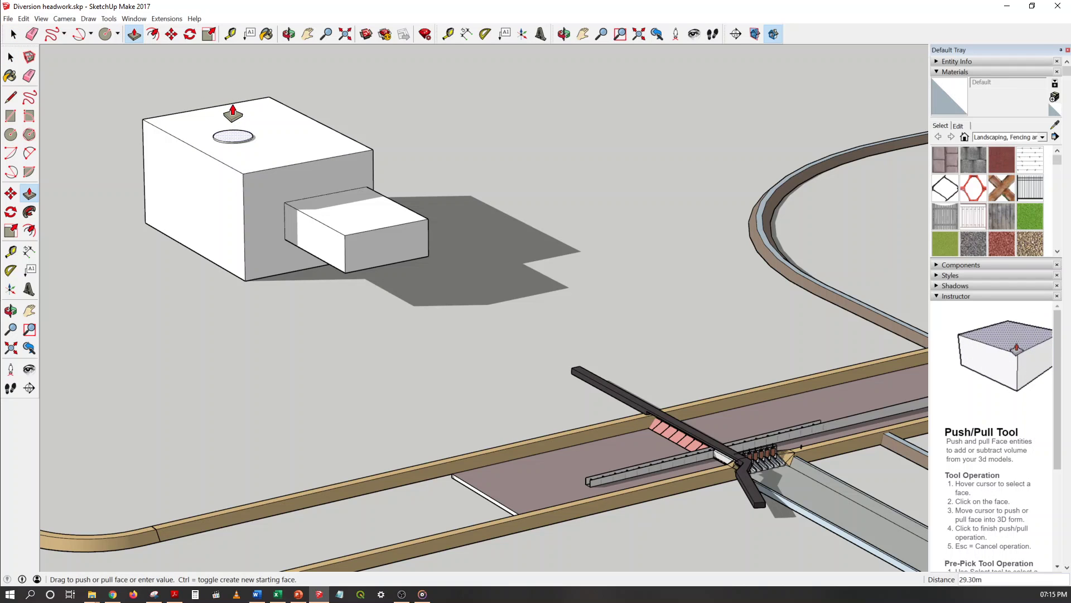
click(229, 100)
- Delete the end face of the projecting block and one side face of the large box to expose their hollow interiors
scroll(346, 224, up, 4)
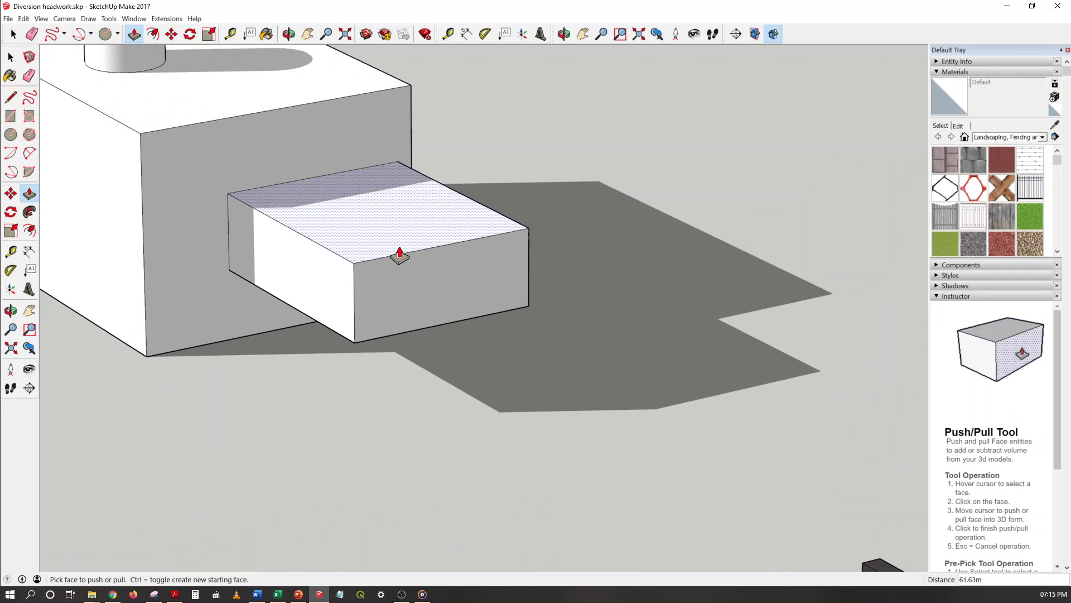
key(space)
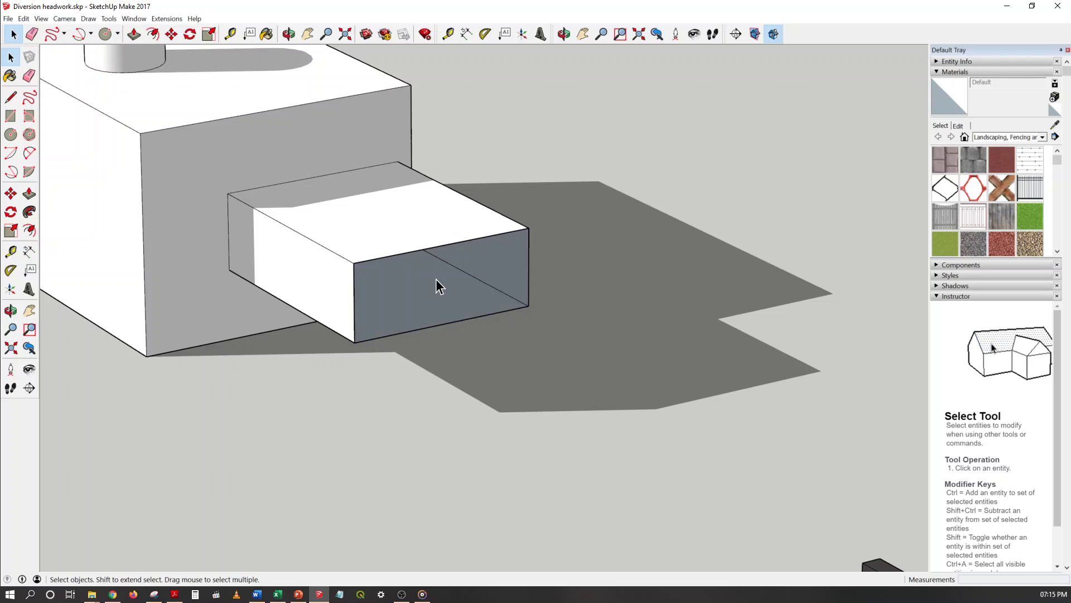
key(Escape)
middle_drag(456, 293, 475, 262)
scroll(475, 268, down, 3)
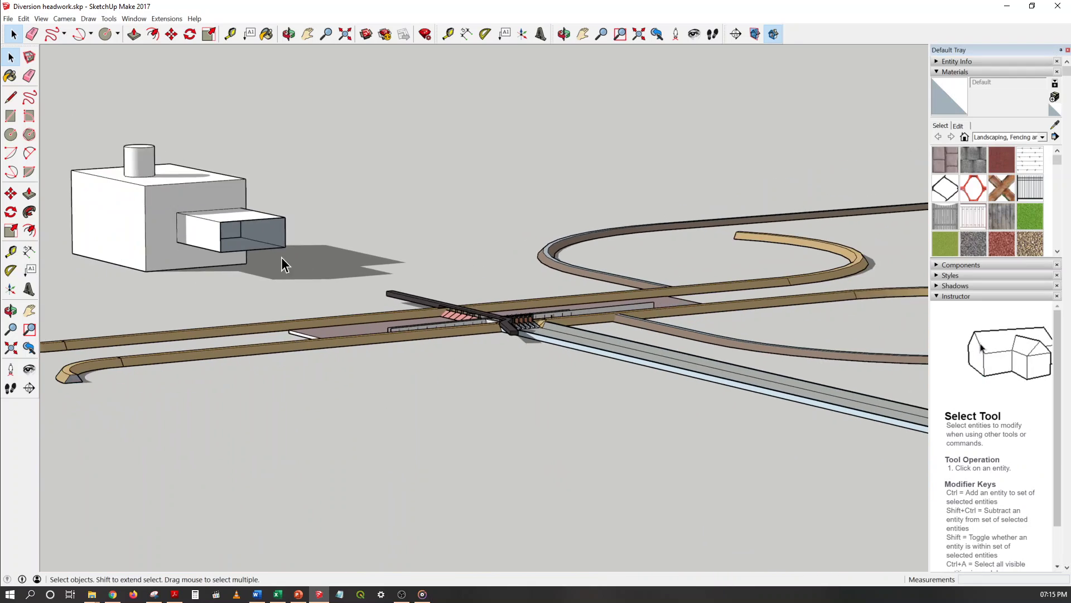
scroll(138, 230, up, 6)
click(188, 233)
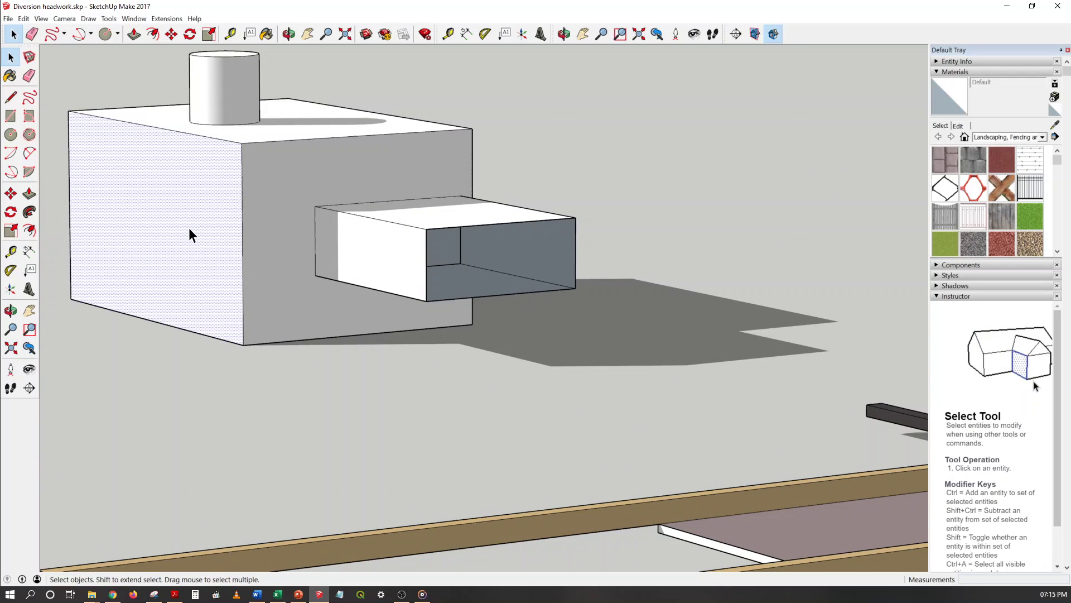
key(Delete)
- Select the entire demonstration box with its projecting block and cylinder, and delete it
middle_drag(214, 245, 227, 270)
scroll(222, 266, down, 5)
scroll(222, 265, down, 2)
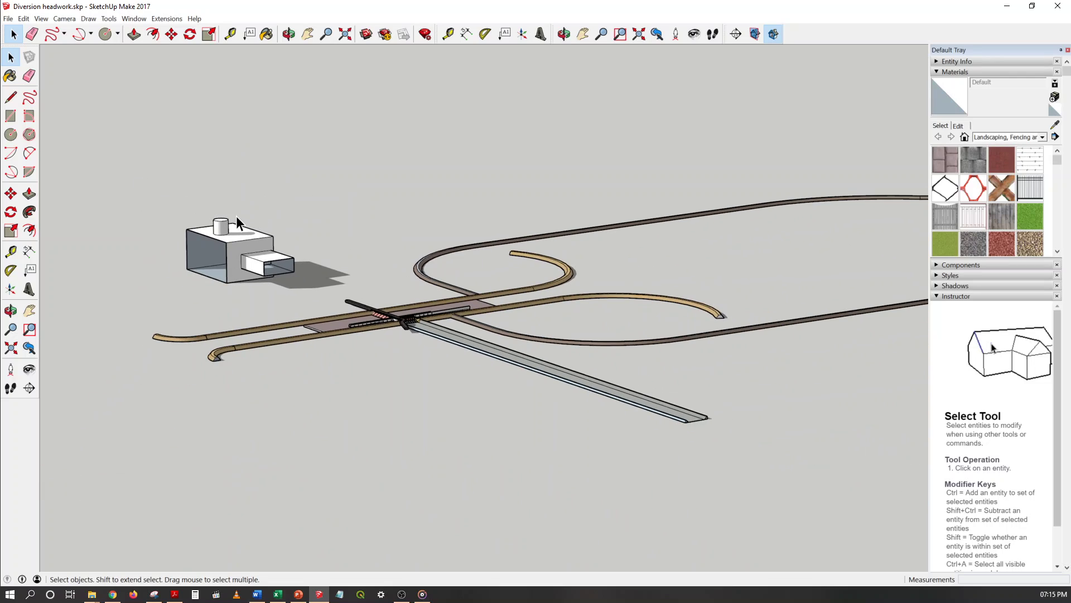
drag(157, 187, 307, 298)
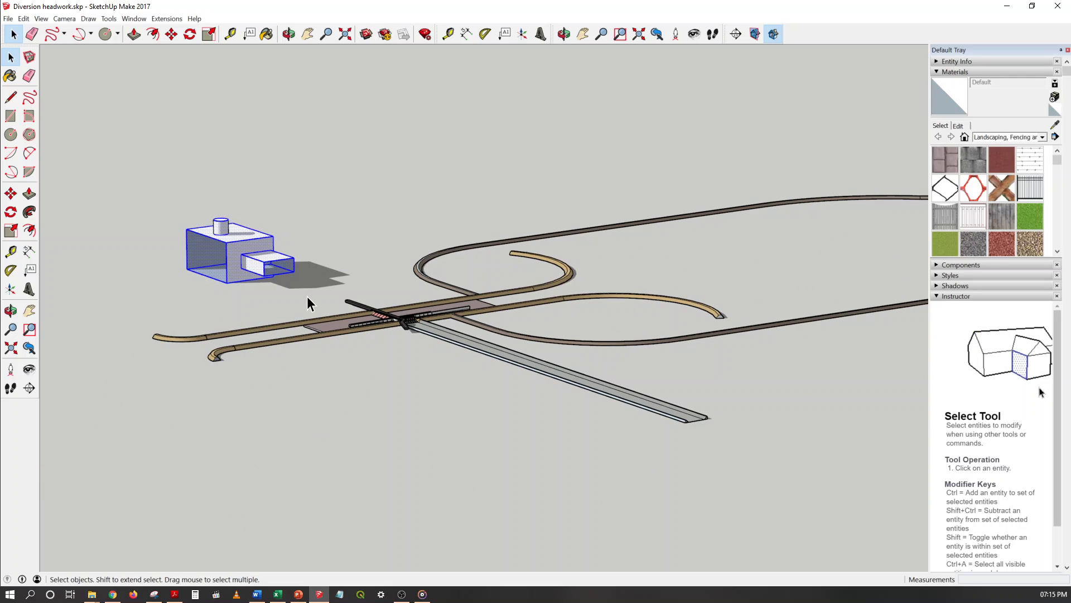
key(Delete)
- Delete the dark bridge crossing the river over the weir and fish ladder
scroll(380, 296, up, 2)
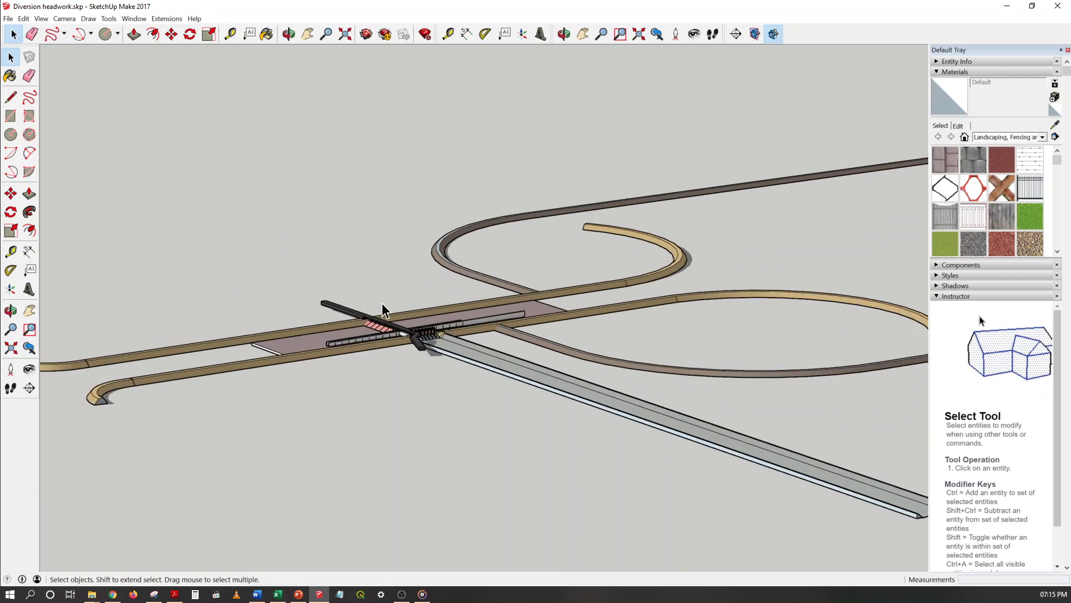
scroll(381, 309, up, 6)
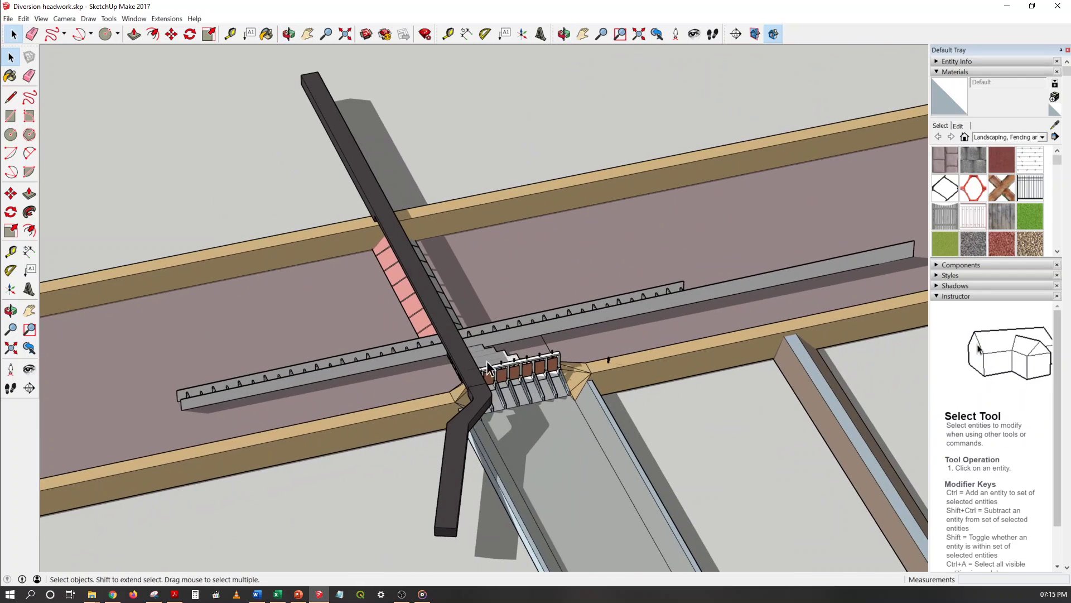
scroll(487, 368, down, 3)
click(409, 233)
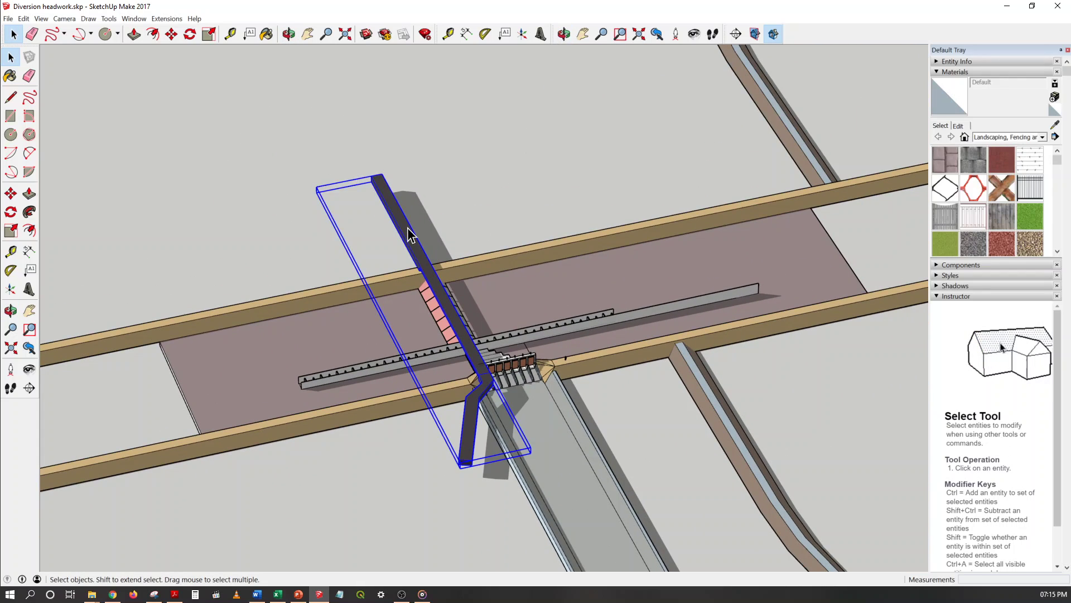
key(Delete)
- Highlight the river bed between the guide banks to examine its extent around the weir and fish ladder
scroll(427, 336, up, 2)
scroll(417, 332, down, 2)
scroll(397, 310, up, 1)
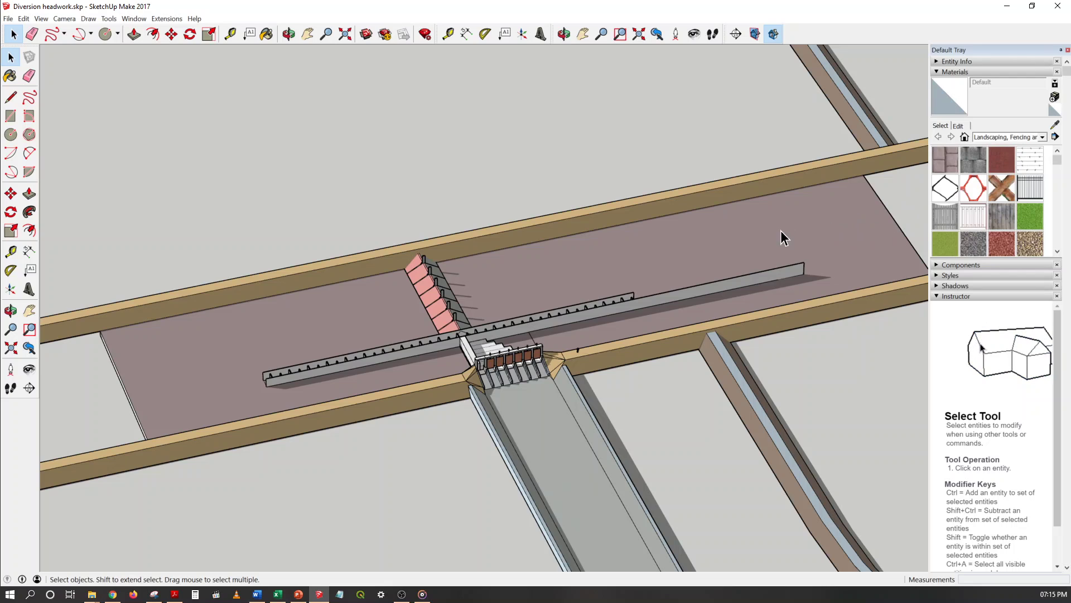
click(752, 241)
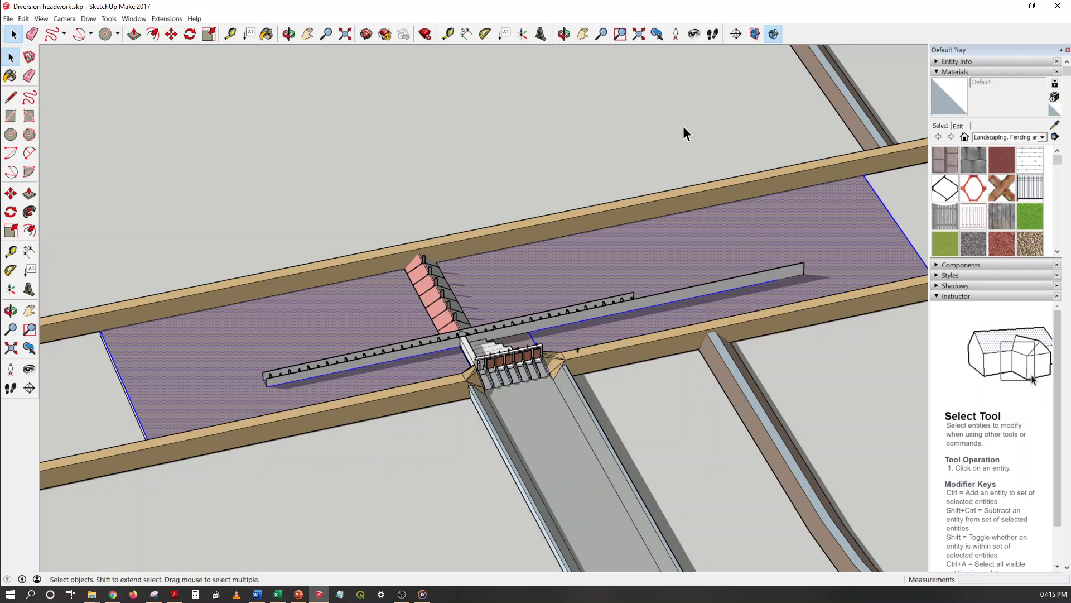
middle_drag(789, 248, 711, 166)
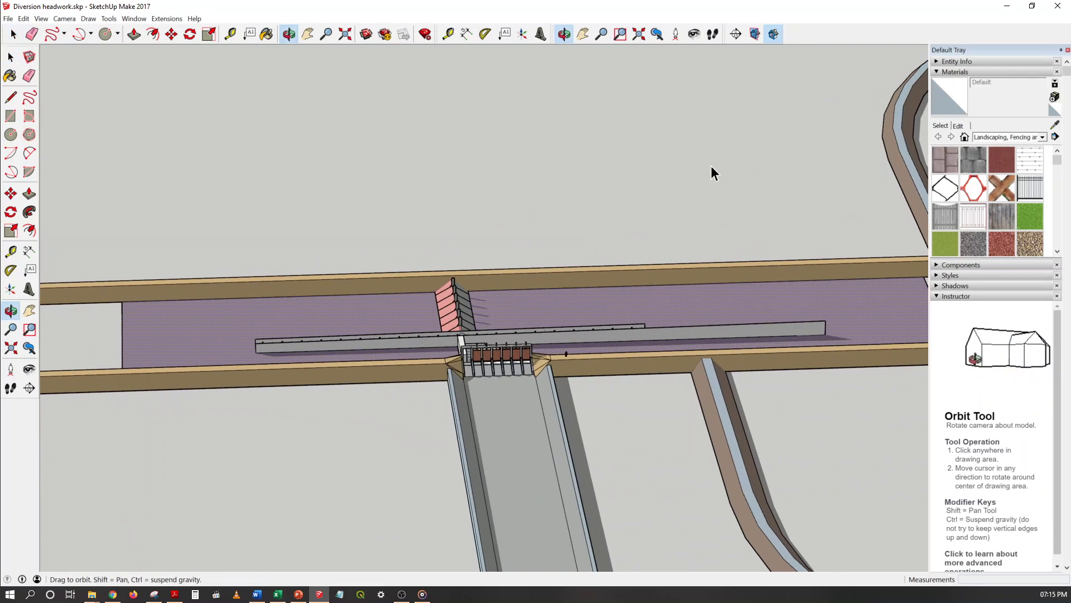
- Inspect the river bed slab from below by highlighting its underside and end faces, and return to the weir and head regulator
middle_drag(237, 344, 360, 257)
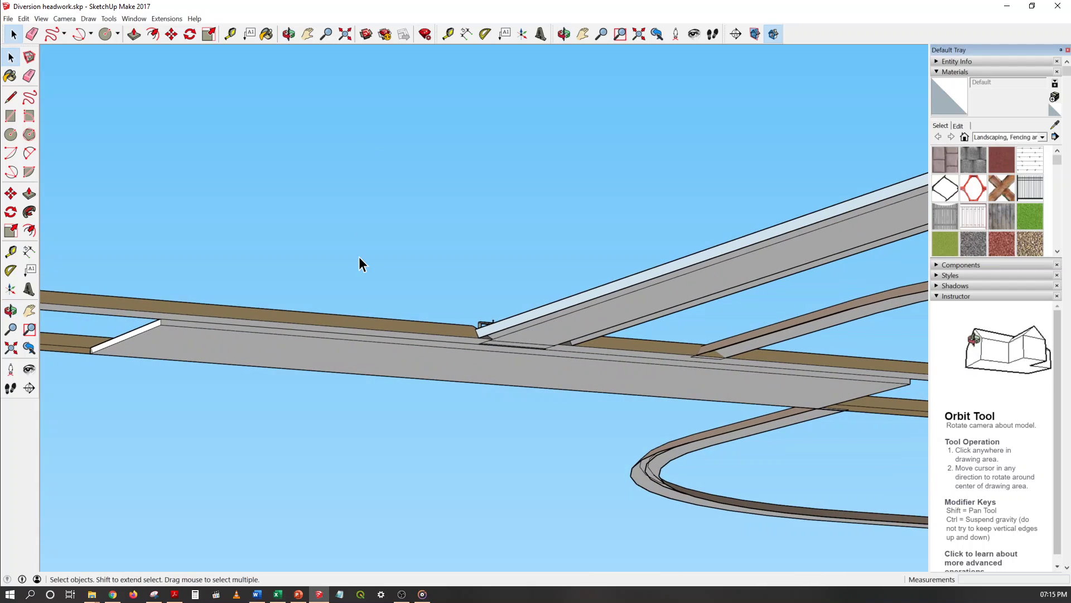
click(324, 362)
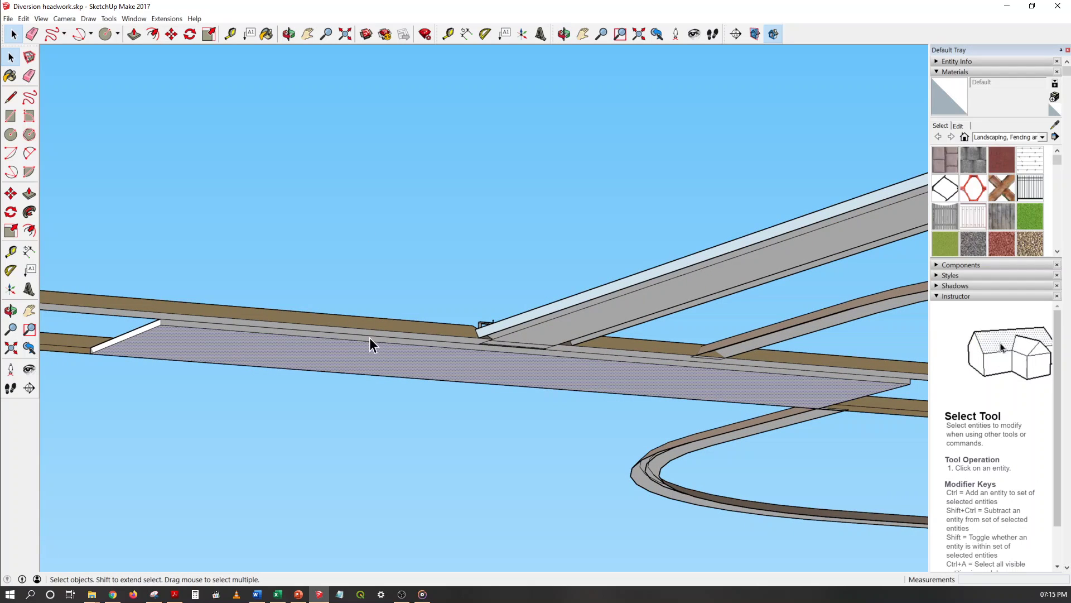
click(150, 327)
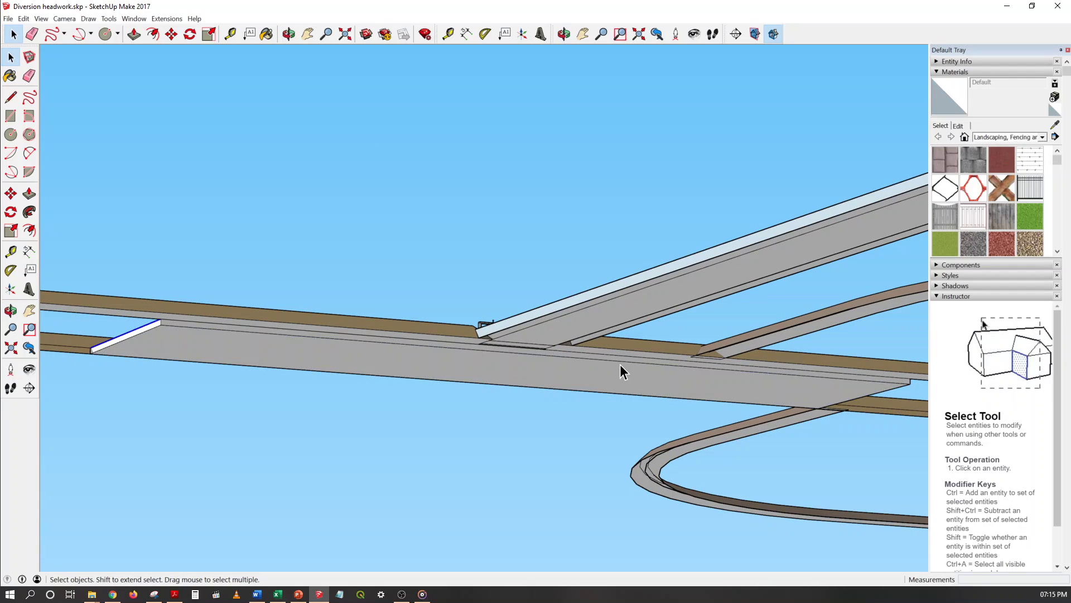
click(777, 370)
click(741, 389)
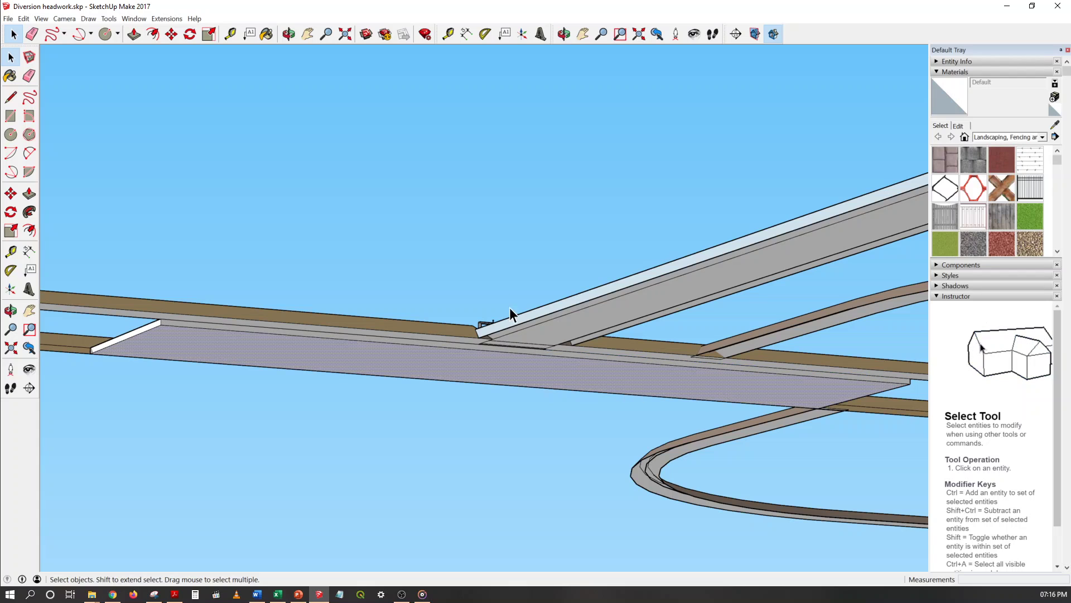
middle_drag(510, 307, 478, 425)
scroll(491, 423, up, 5)
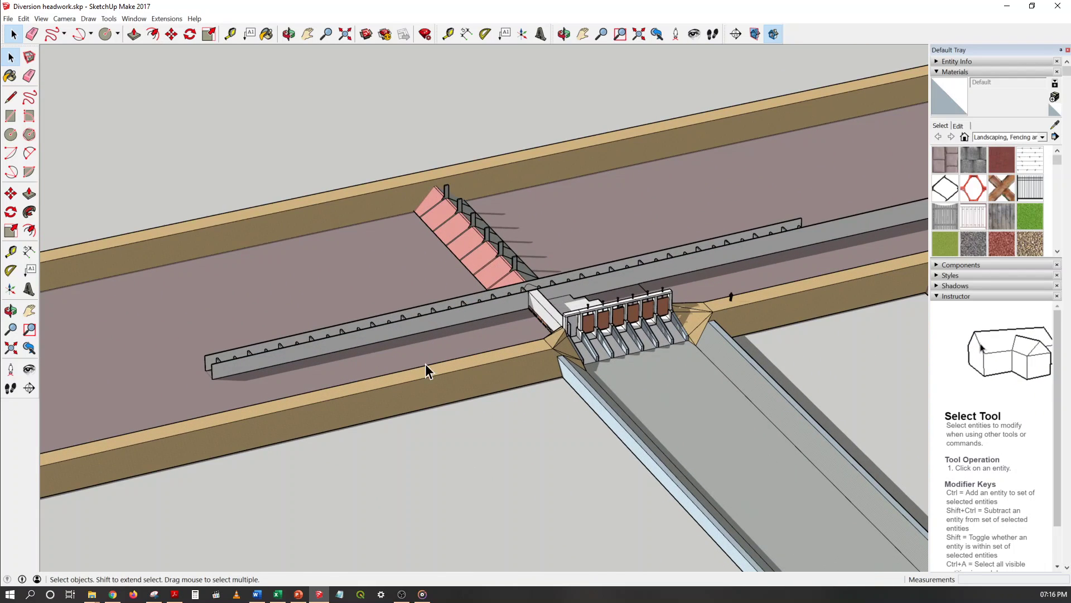
- Examine the full length of the river bed slab from above, along with the weir, fish ladder and head regulator
scroll(481, 347, down, 3)
scroll(341, 321, up, 3)
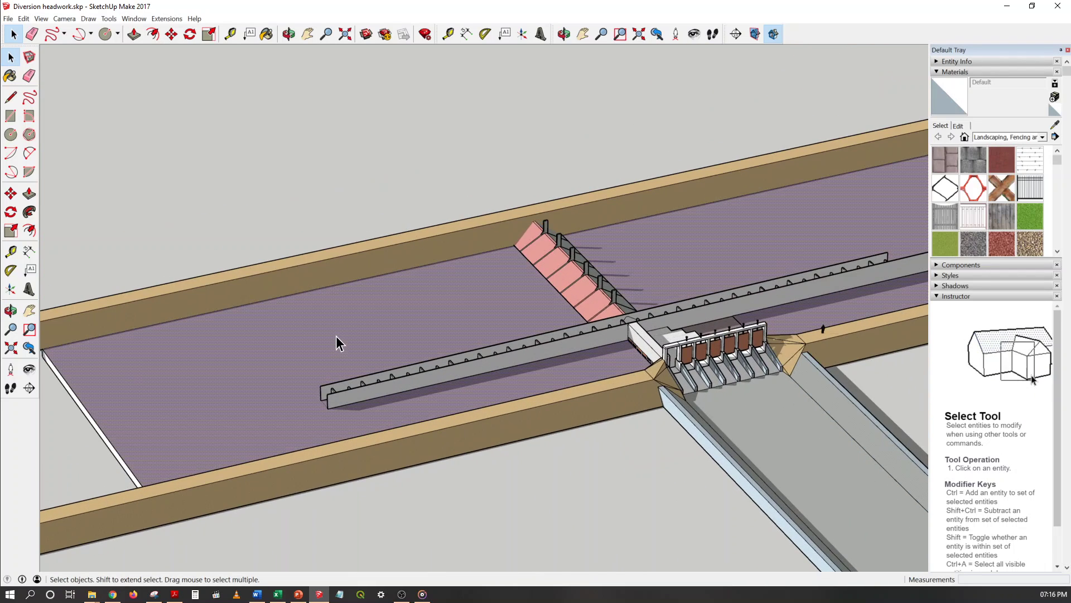
scroll(313, 363, down, 2)
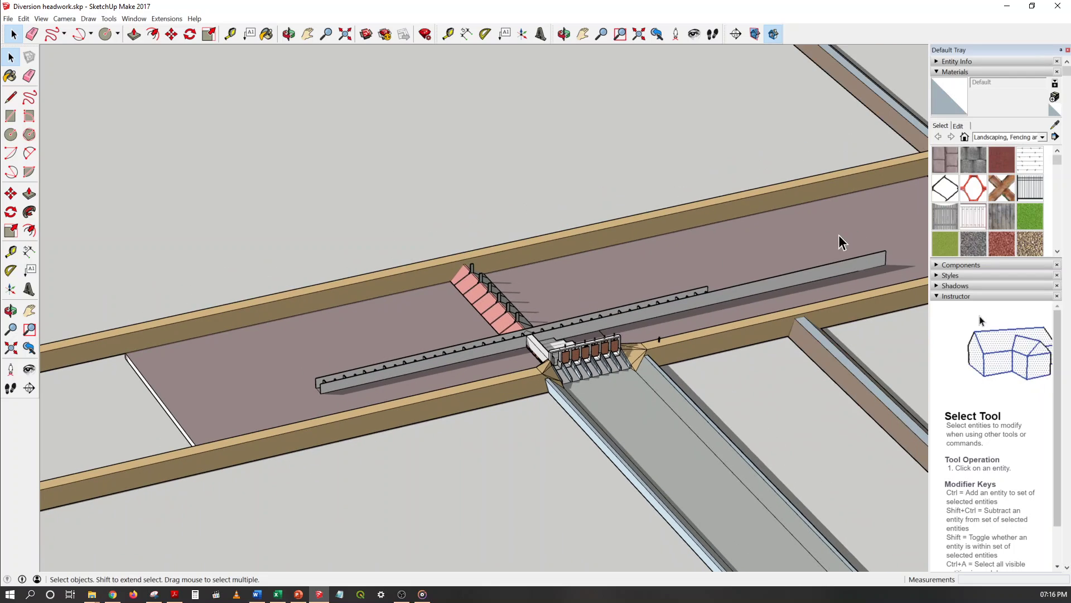
scroll(629, 296, down, 3)
scroll(787, 252, up, 2)
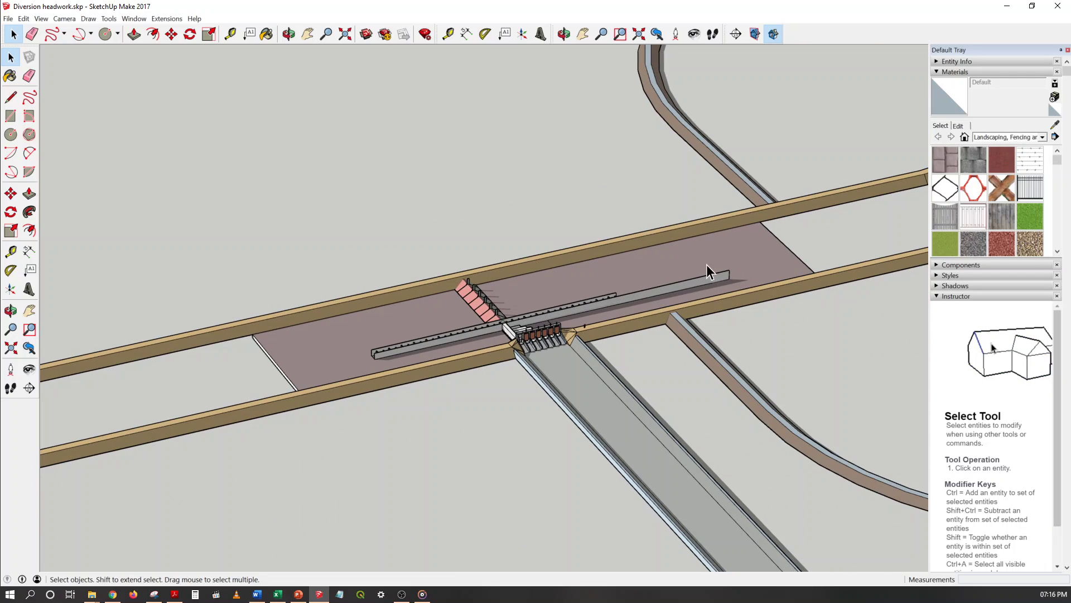
scroll(732, 262, down, 2)
scroll(732, 263, up, 2)
scroll(732, 262, down, 2)
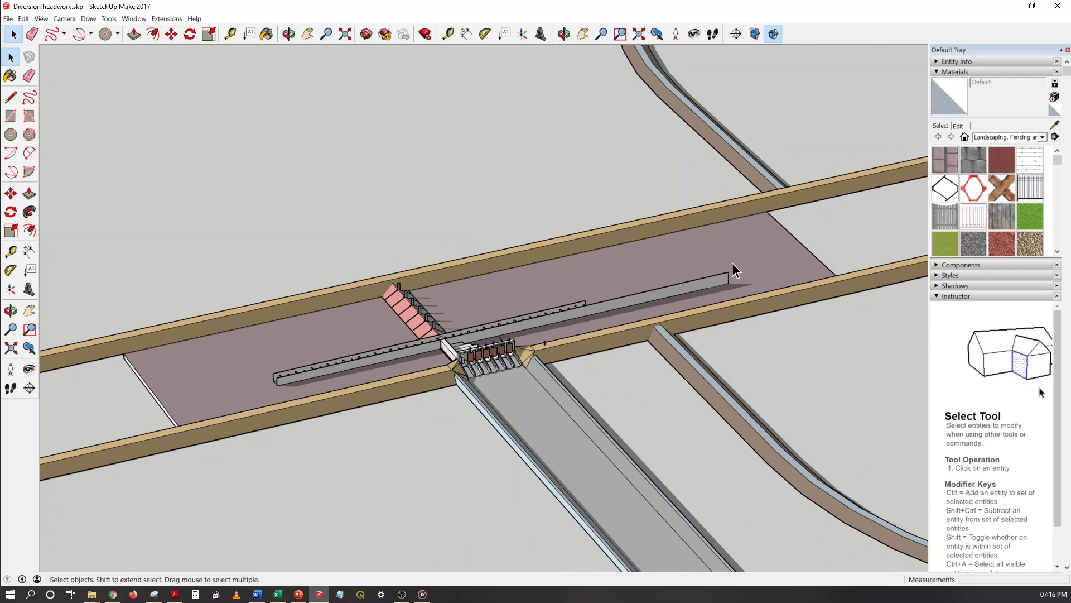
scroll(732, 262, up, 3)
middle_drag(666, 284, 508, 300)
scroll(458, 320, up, 5)
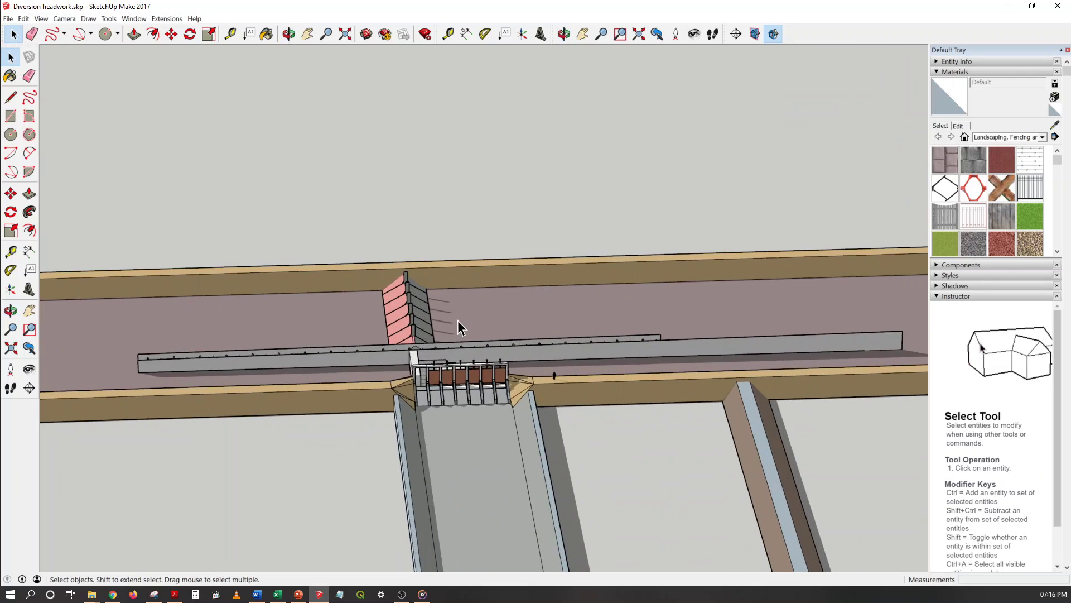
scroll(416, 304, up, 2)
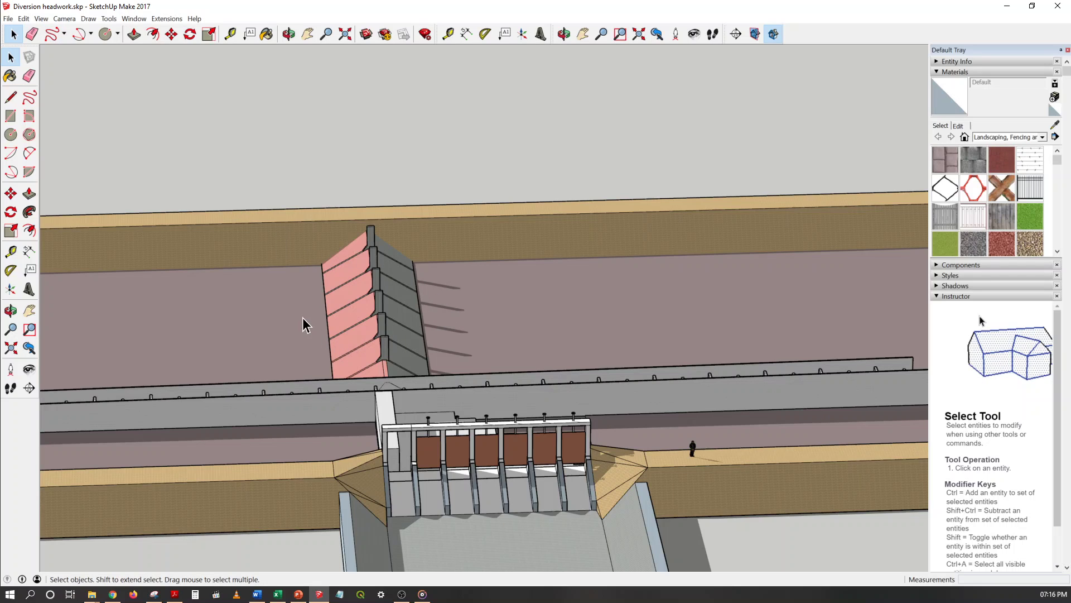
- Inspect the river bed slab's end near the curved side embankments from above and below
scroll(250, 272, down, 3)
scroll(400, 283, down, 2)
scroll(504, 279, down, 3)
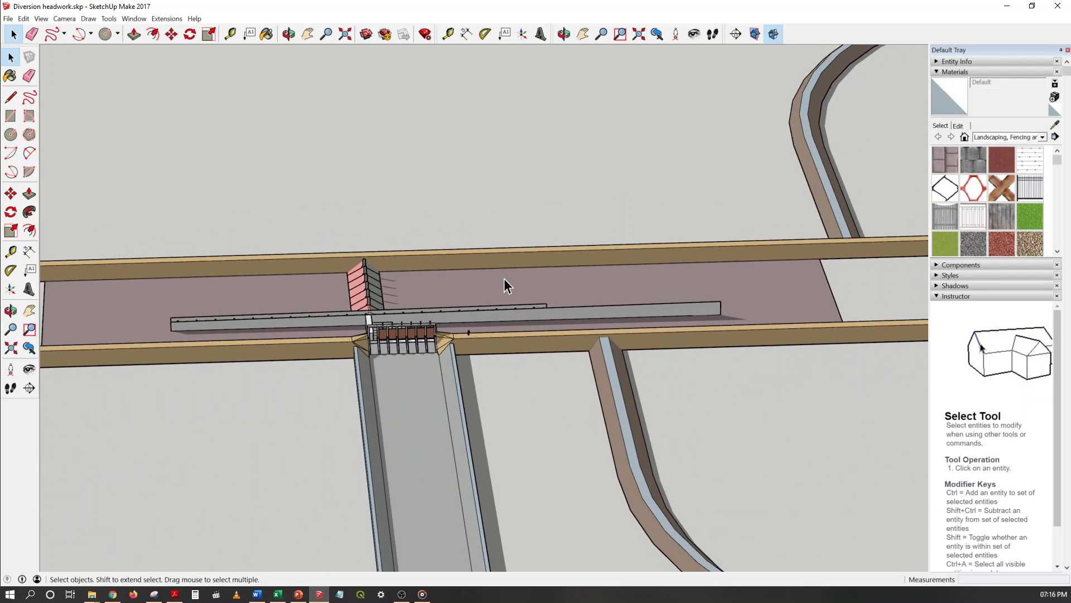
scroll(591, 318, down, 2)
mouse_move(655, 354)
middle_down()
mouse_move(641, 320)
mouse_move(646, 335)
middle_up()
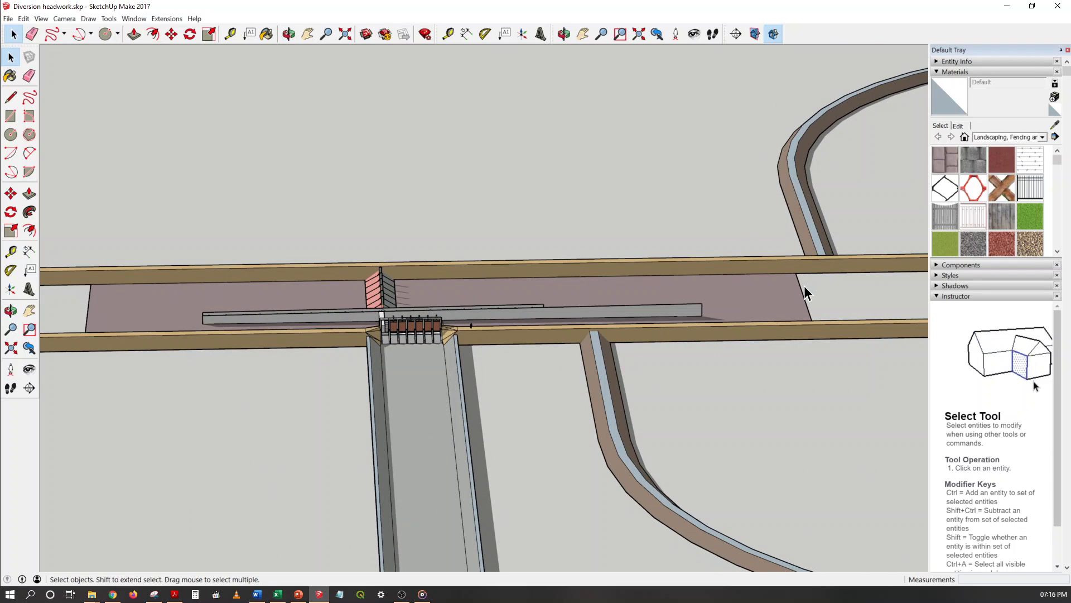
scroll(844, 302, up, 6)
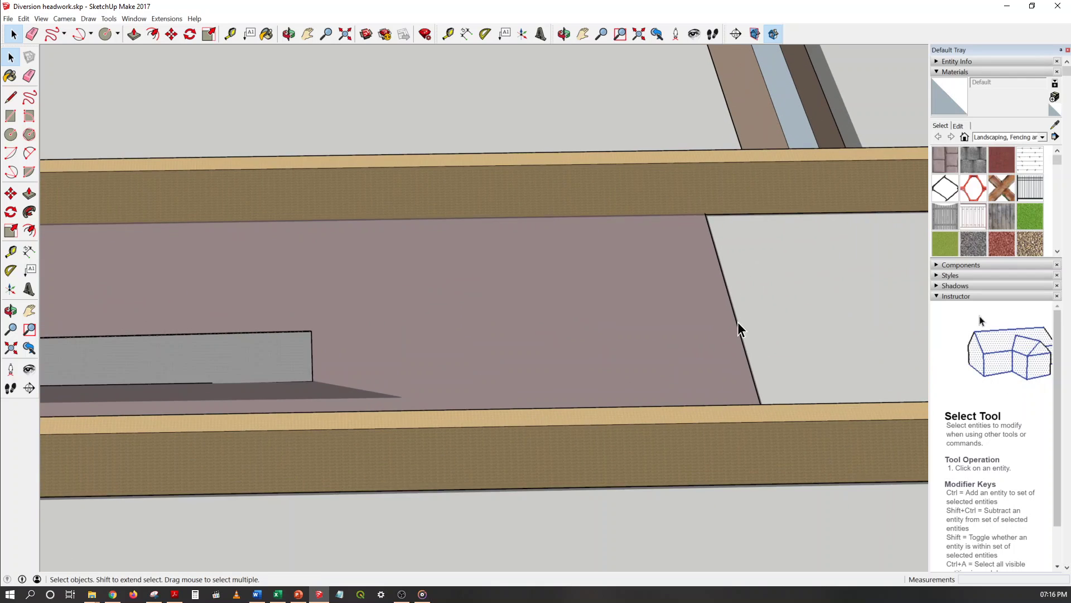
middle_drag(738, 329, 742, 223)
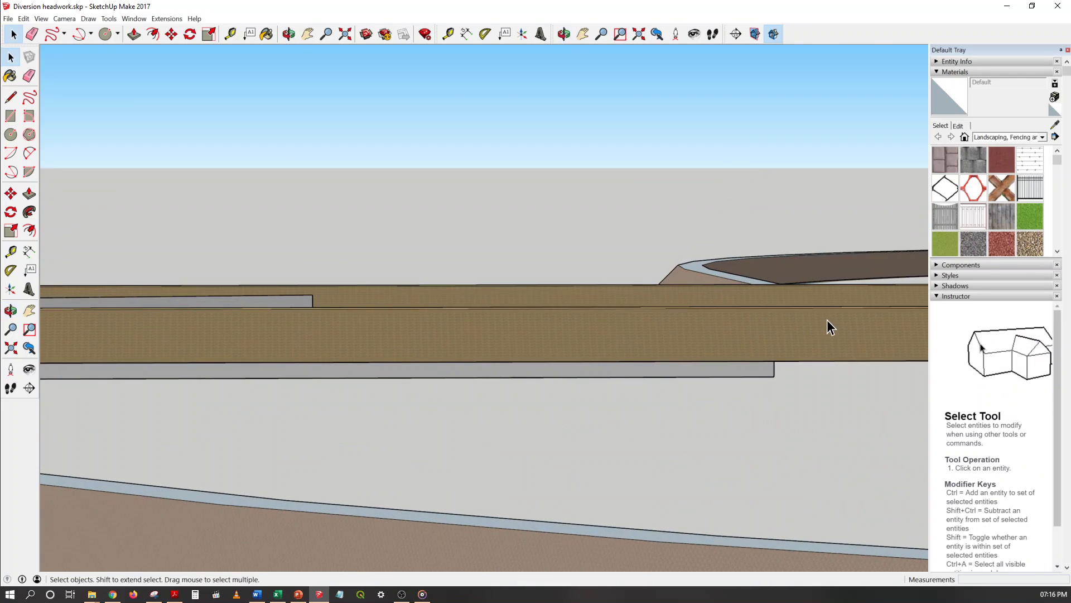
middle_drag(827, 320, 747, 390)
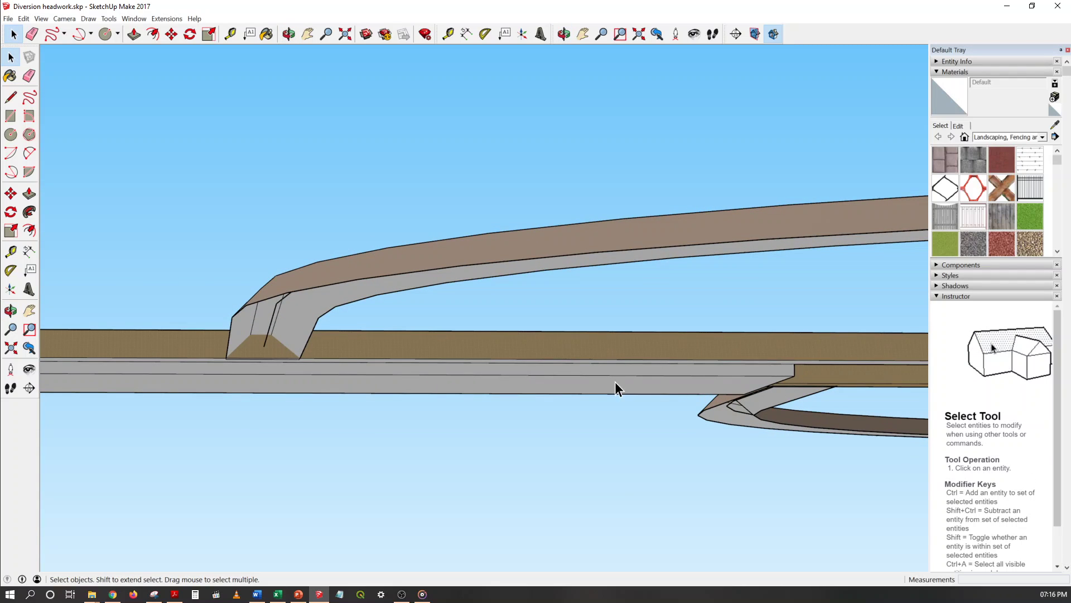
scroll(443, 380, down, 5)
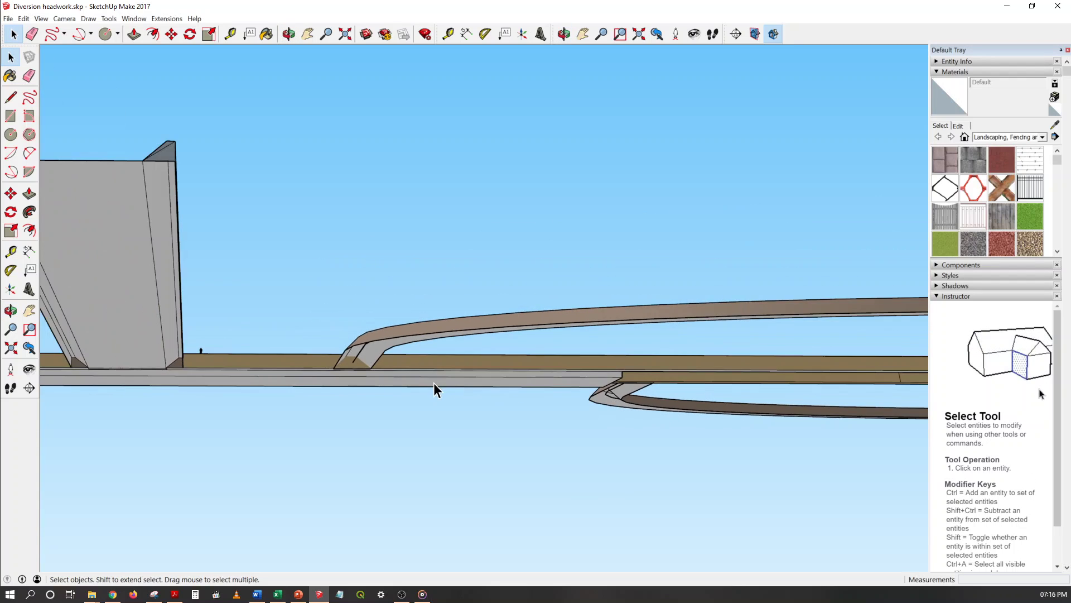
middle_drag(667, 392, 522, 380)
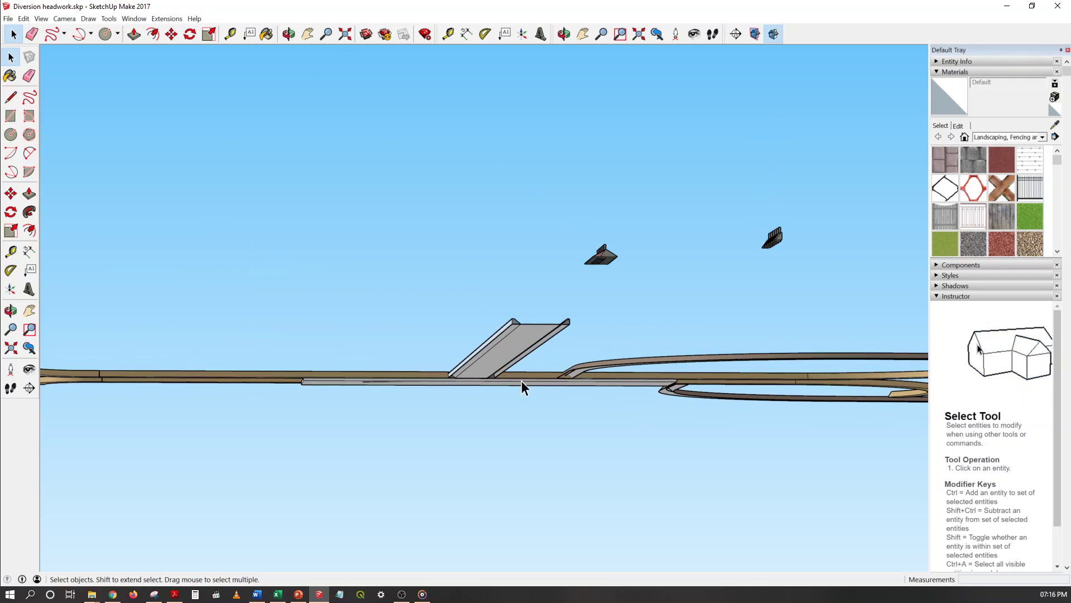
- Inspect the thickness and end face of the river bed slab's opposite end, farthest from the curved side embankments
scroll(292, 393, up, 4)
scroll(285, 374, up, 5)
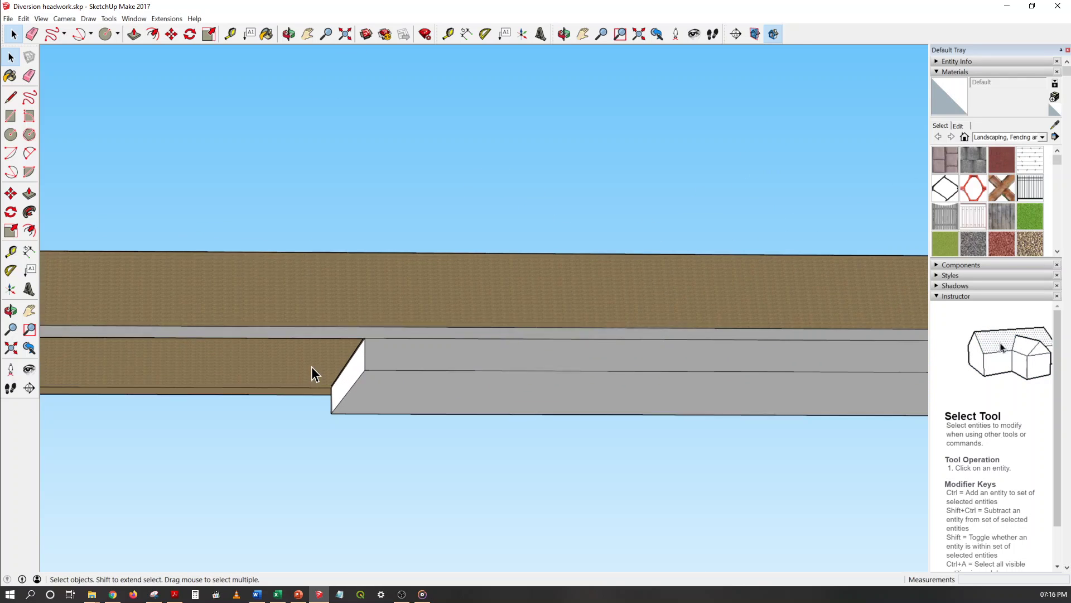
middle_drag(326, 379, 363, 485)
scroll(363, 479, down, 3)
scroll(348, 417, up, 2)
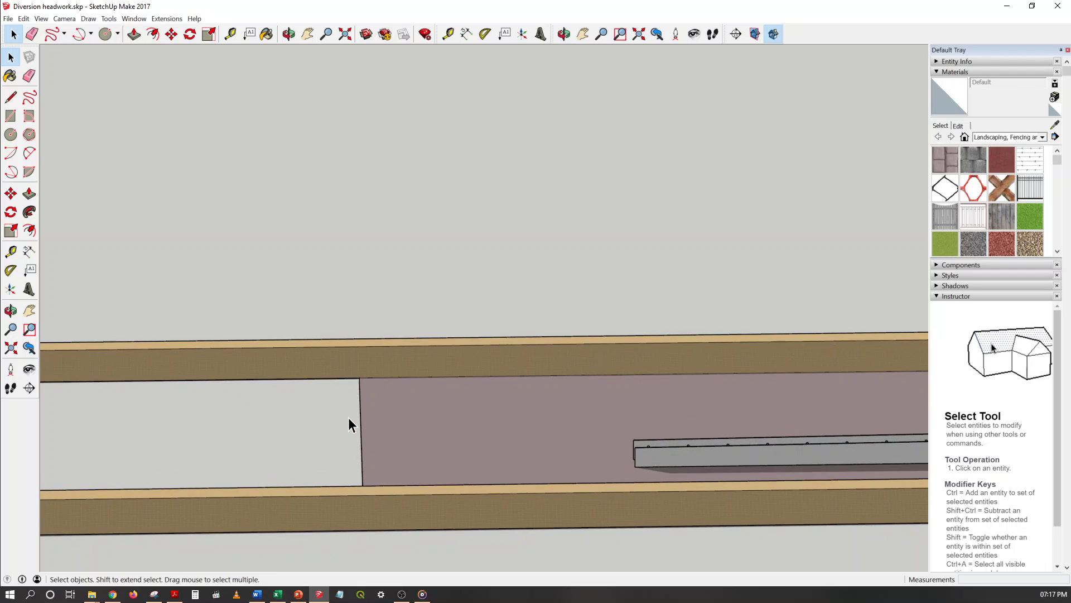
middle_drag(348, 417, 519, 428)
scroll(340, 462, up, 2)
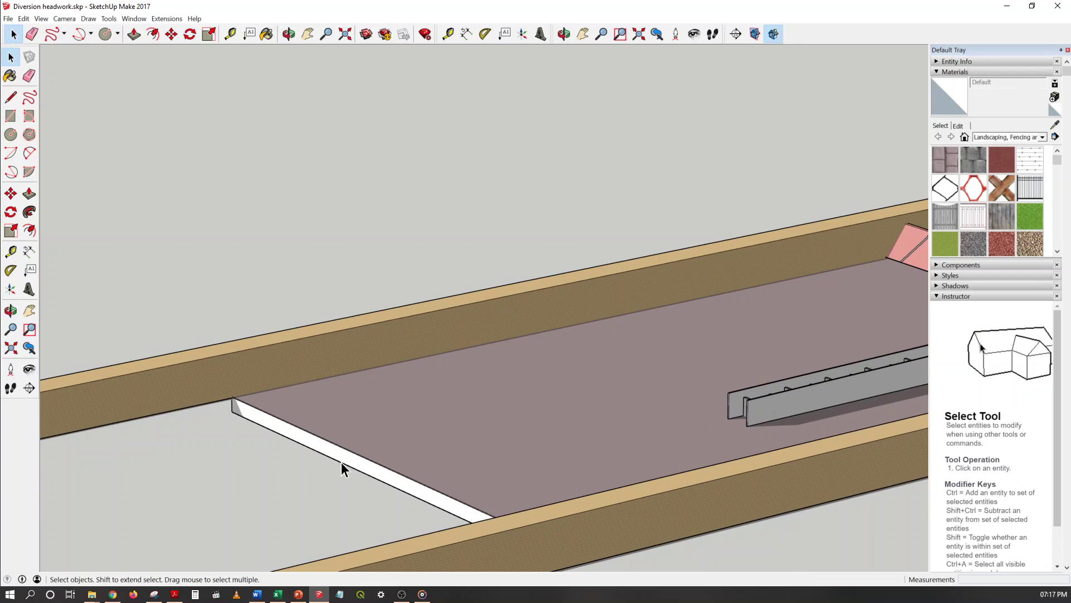
scroll(243, 357, down, 5)
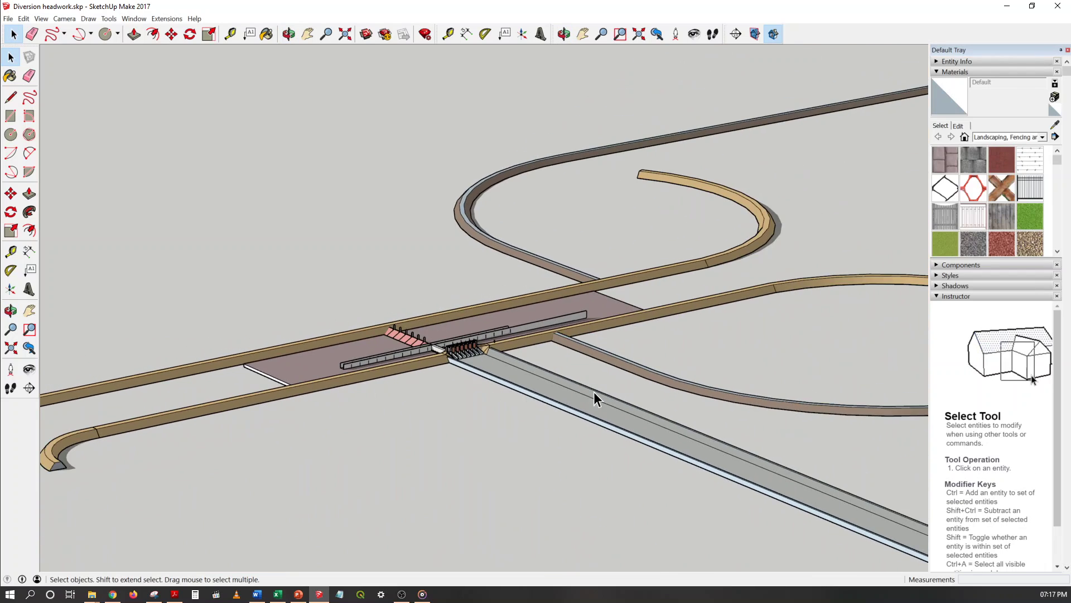
- Draw a narrow rectangle about 2.33 m by 192.59 m across the slab's underside, beside its end near the curved embankments
middle_drag(649, 440, 449, 293)
scroll(725, 377, up, 8)
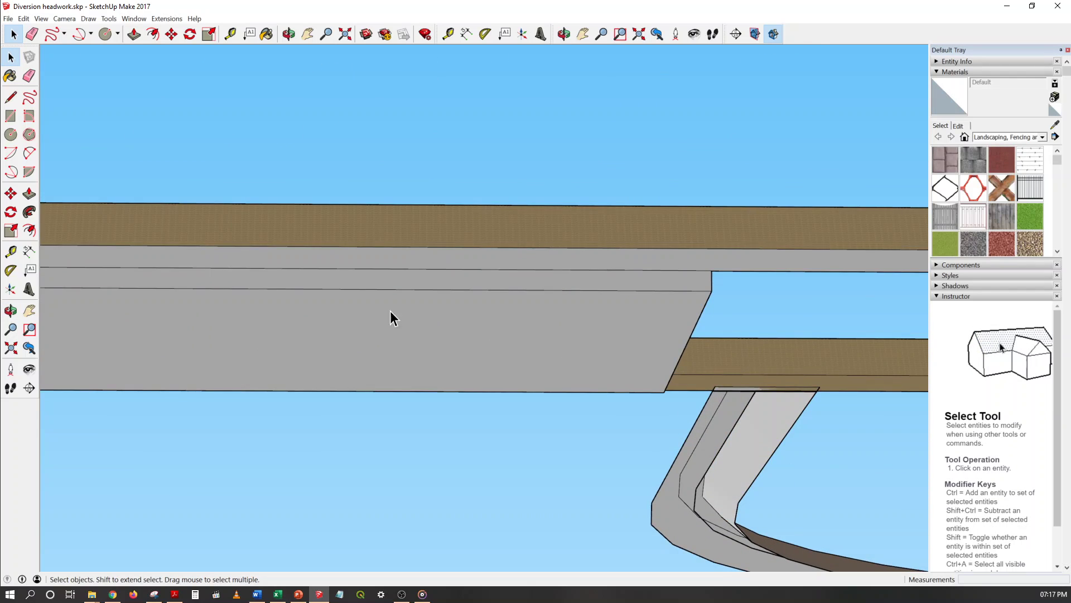
scroll(243, 303, down, 3)
scroll(436, 317, up, 3)
middle_drag(436, 316, 446, 289)
scroll(391, 256, up, 1)
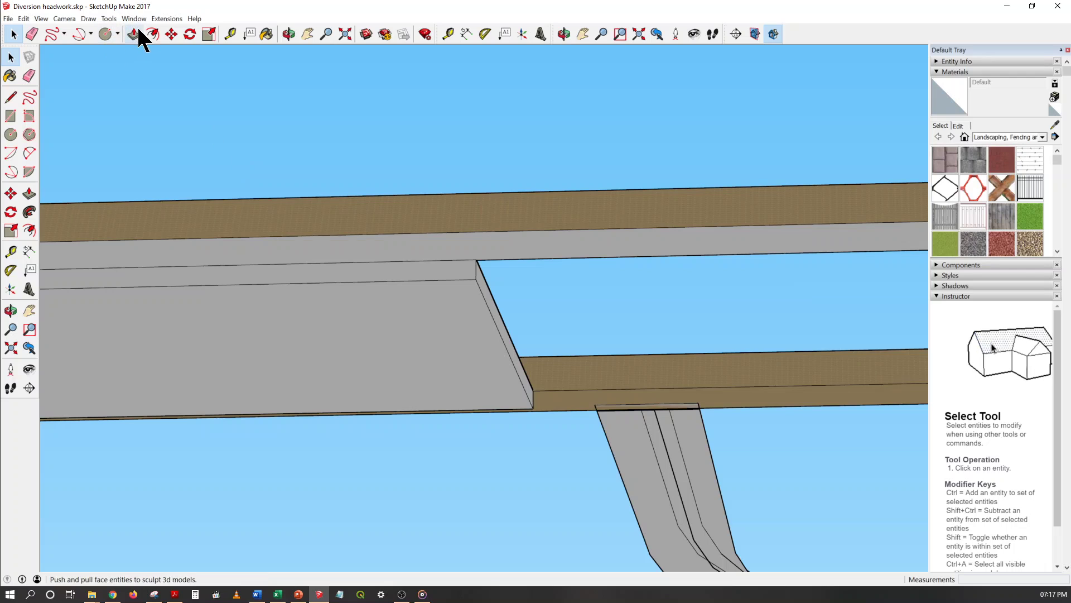
click(118, 35)
click(118, 49)
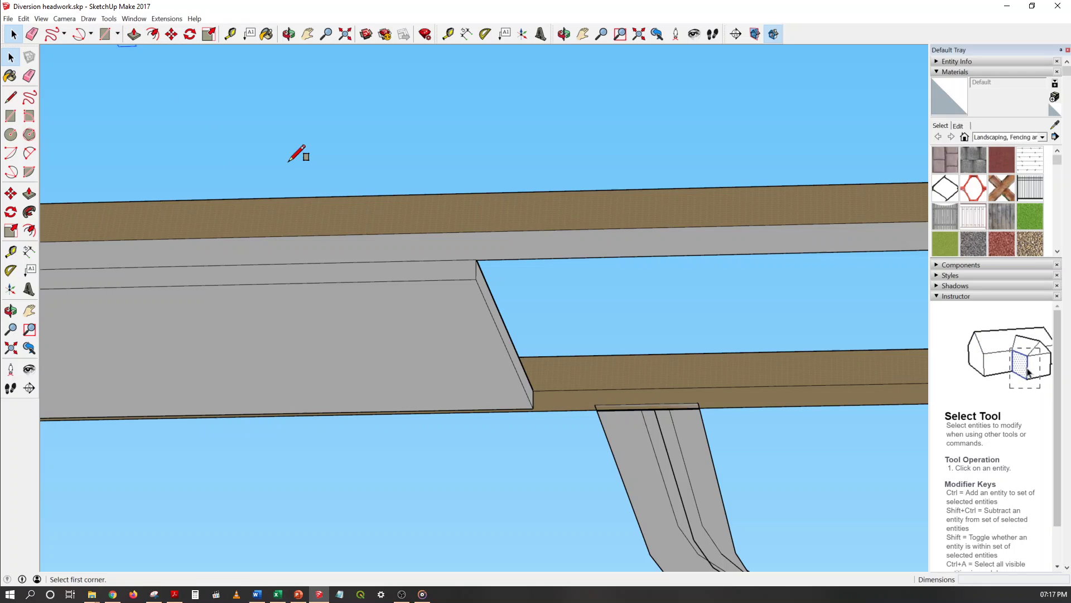
scroll(458, 295, up, 1)
middle_drag(466, 278, 481, 237)
click(476, 231)
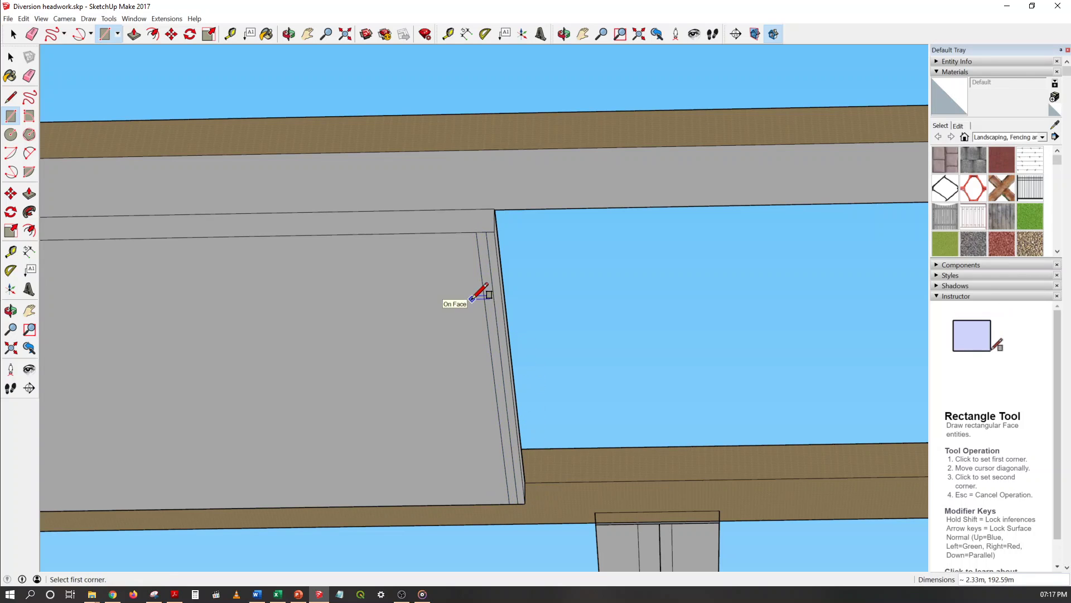
- Push/Pull the narrow rectangle downward about 125.31 m to form a deep cutoff wall under the slab
click(134, 35)
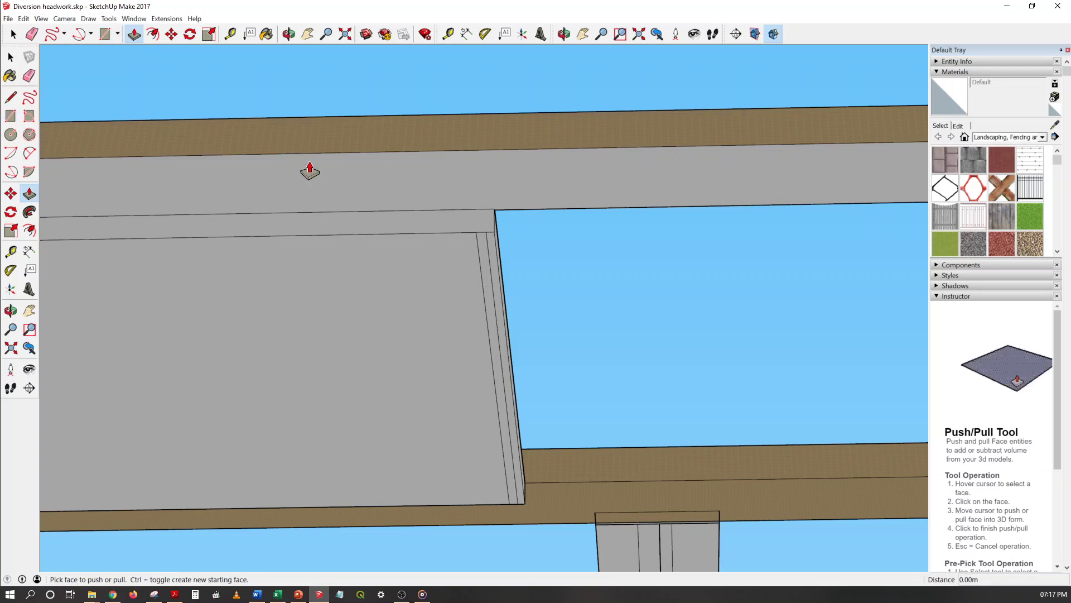
click(485, 294)
scroll(476, 337, down, 5)
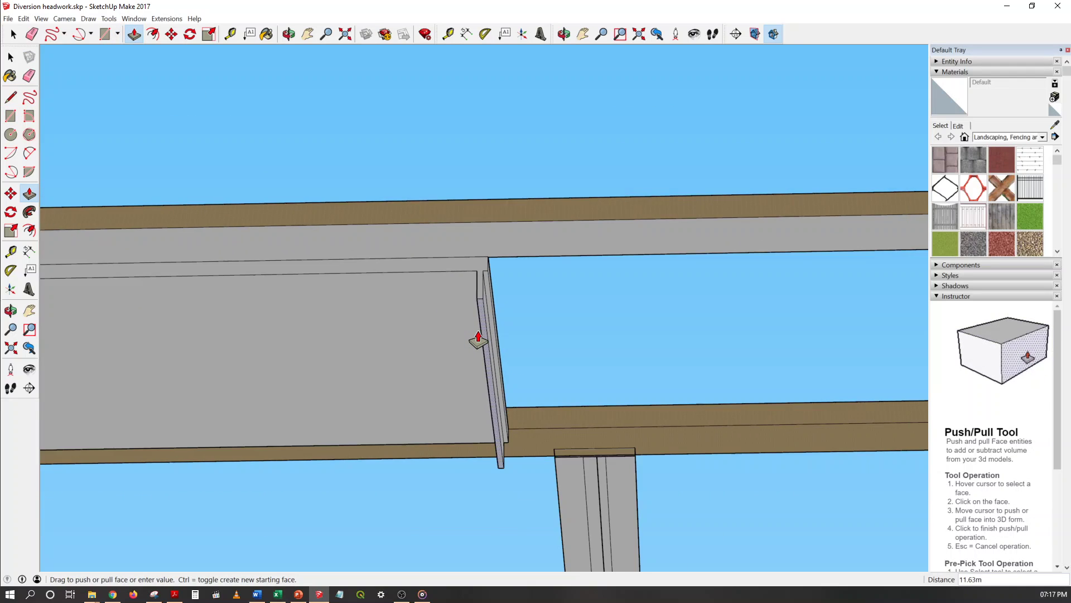
scroll(480, 371, down, 3)
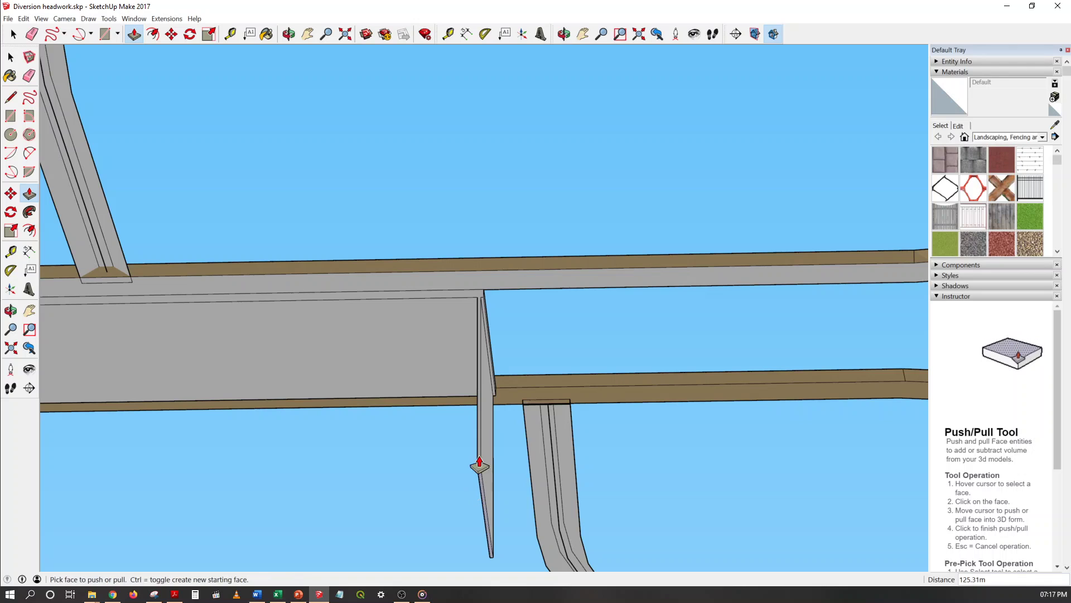
- Examine the cutoff wall under the river bed slab from several sides, including its depth and junction with the slab
middle_drag(476, 337, 420, 373)
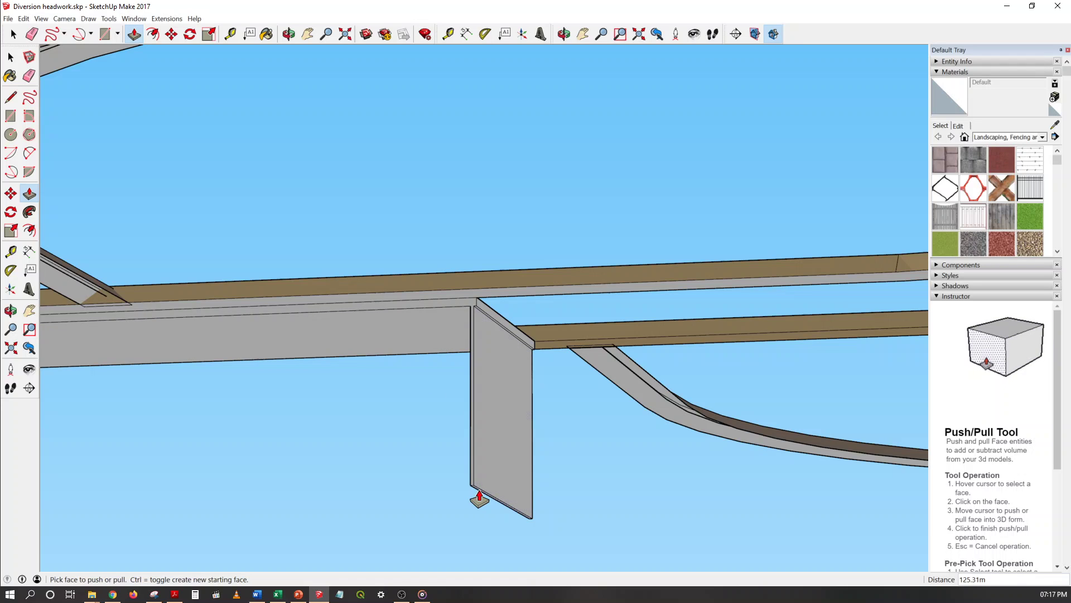
scroll(473, 497, up, 4)
middle_drag(487, 505, 588, 530)
scroll(585, 526, down, 6)
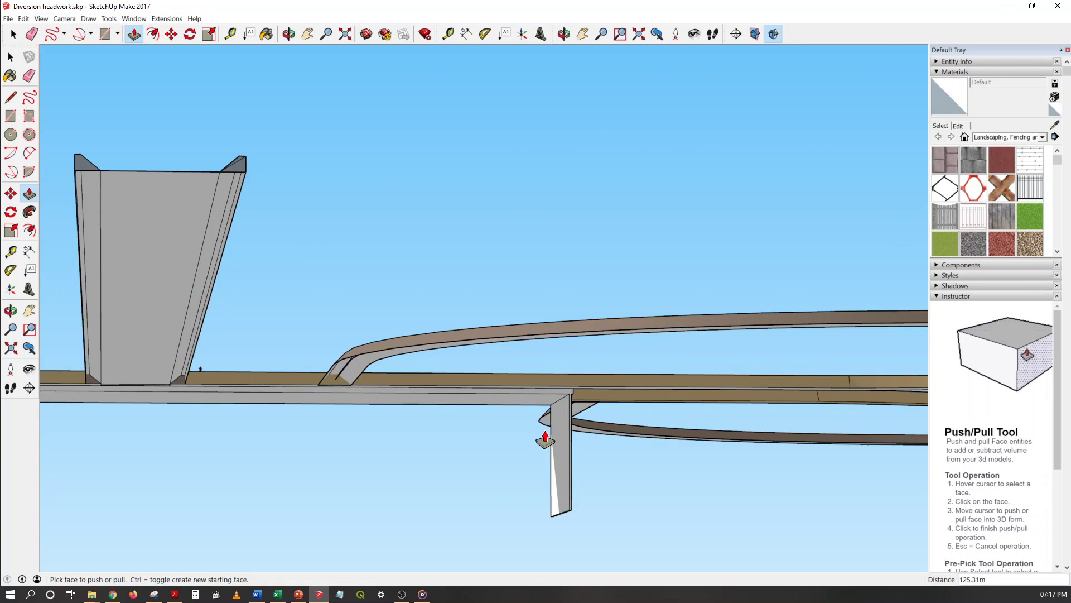
middle_drag(545, 388, 524, 435)
scroll(580, 486, up, 5)
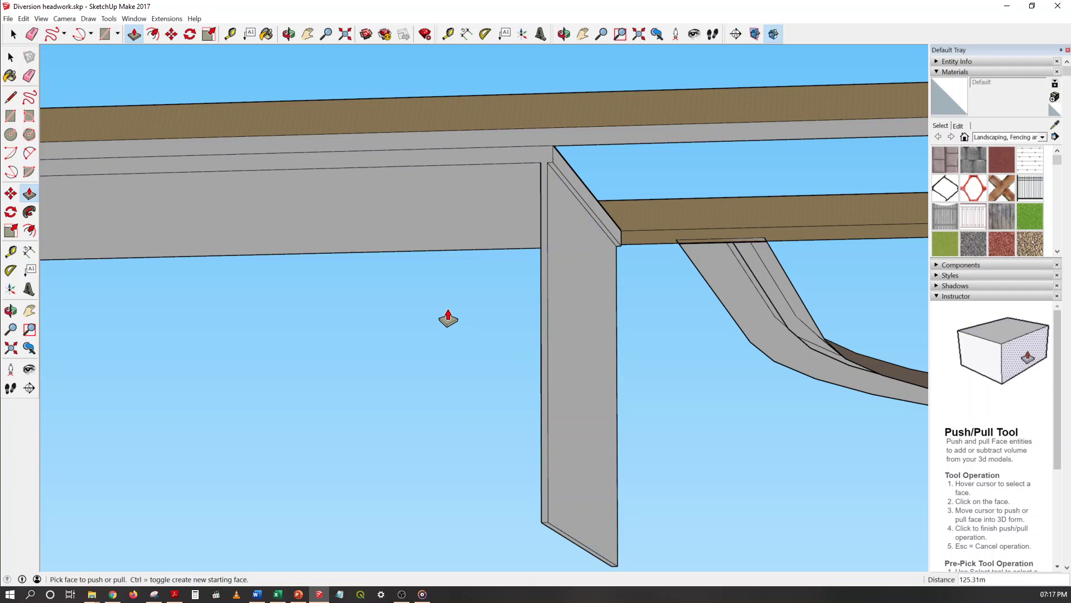
scroll(549, 385, down, 2)
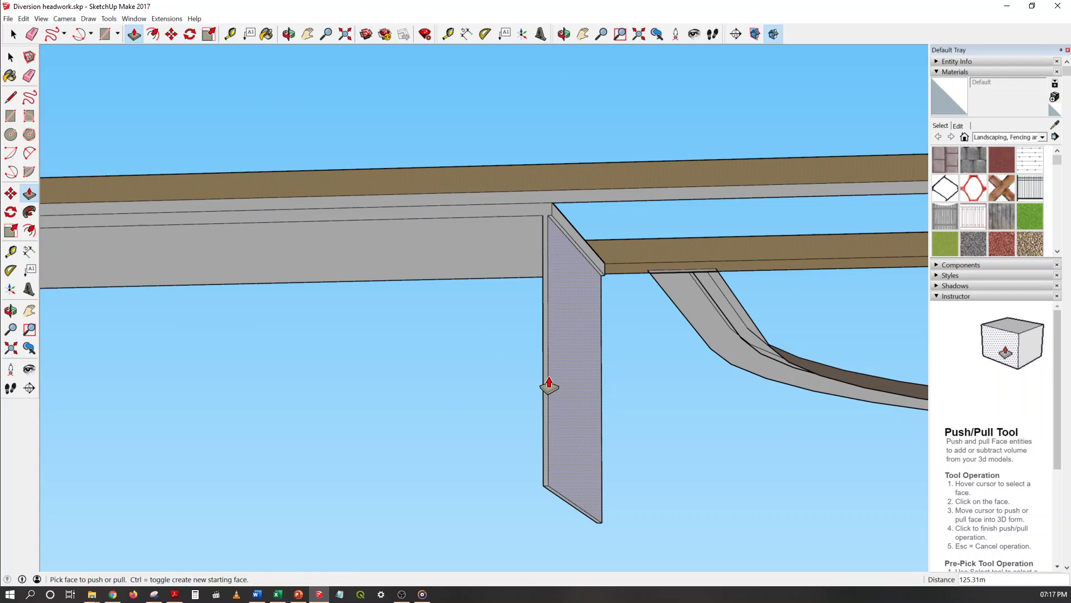
scroll(571, 400, down, 1)
scroll(535, 446, up, 6)
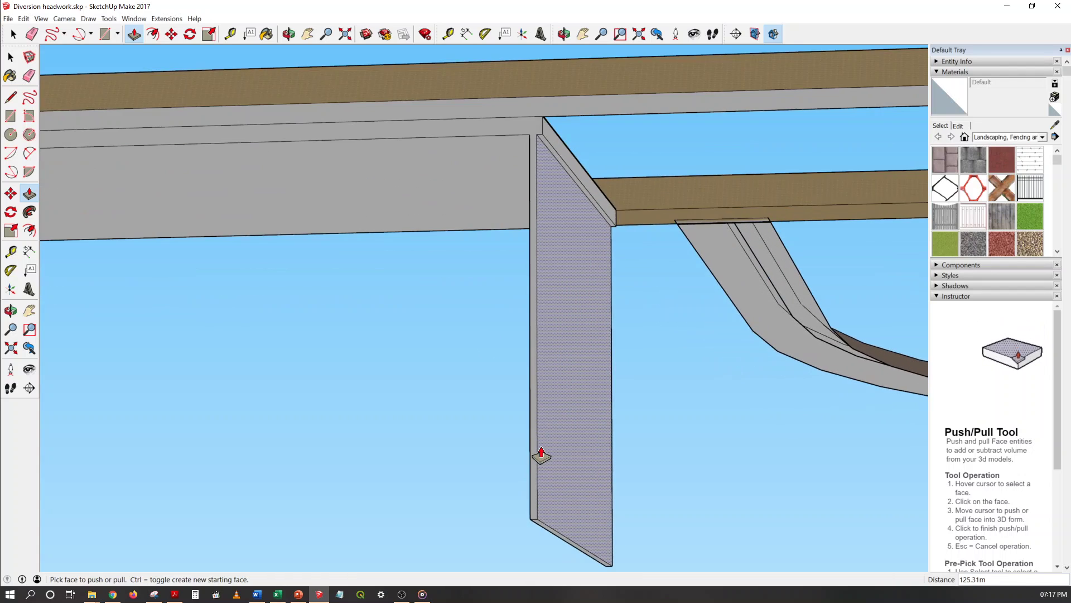
scroll(530, 430, down, 6)
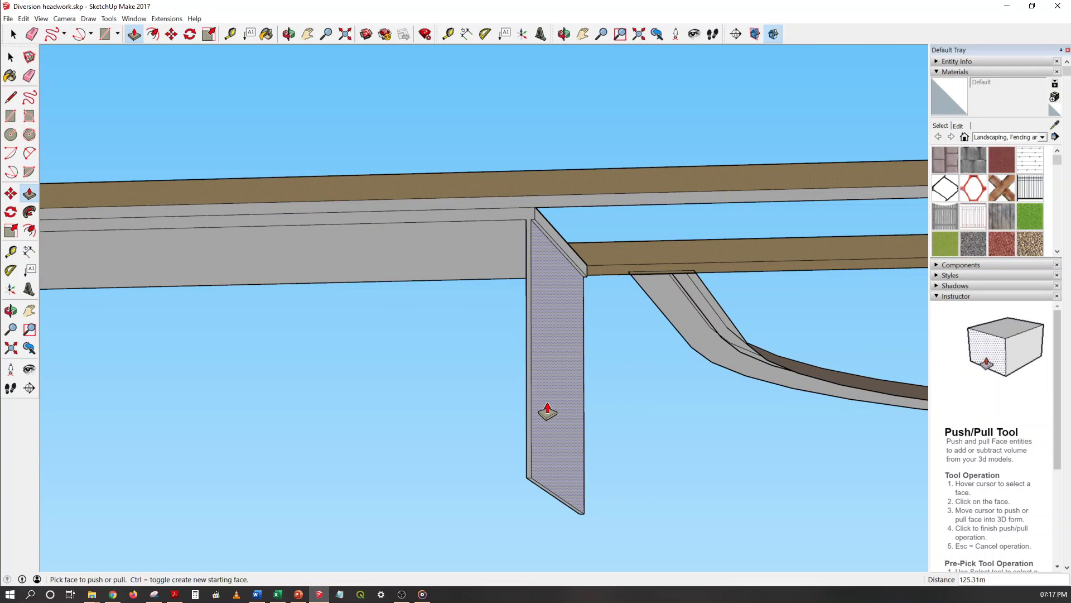
middle_drag(478, 285, 394, 199)
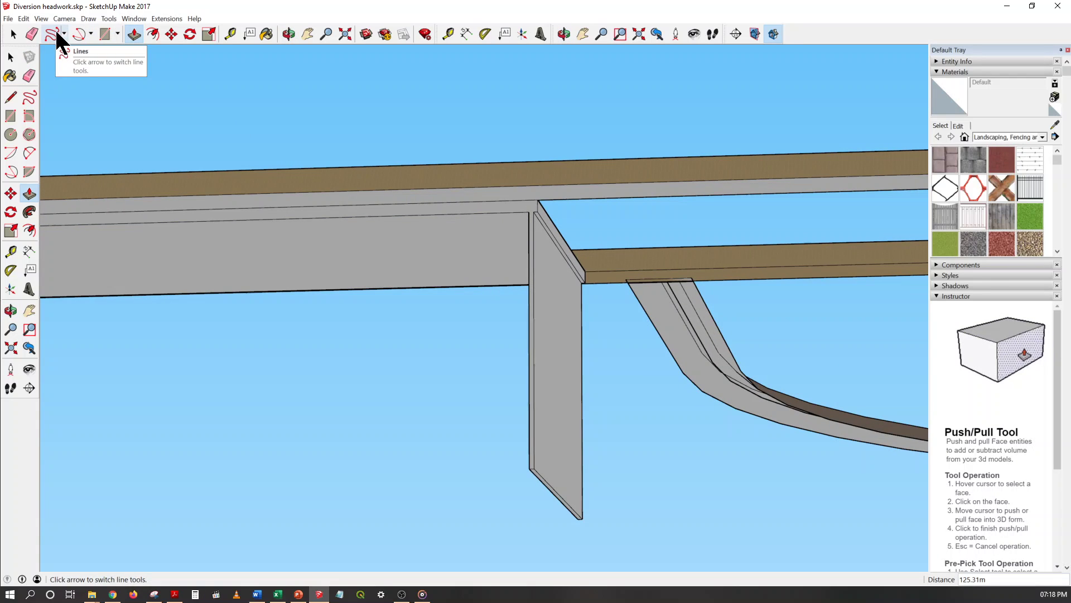
middle_drag(485, 292, 627, 338)
click(134, 34)
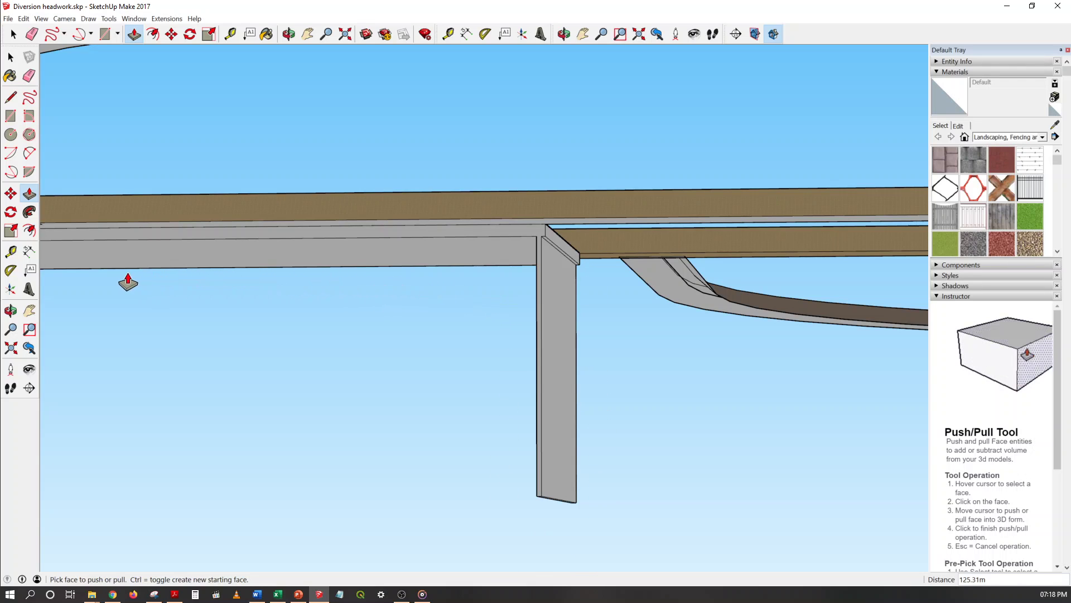
- Draw a narrow rectangle about 4.22 m by 192.59 m across the slab's underside, beside the end farthest from the curved embankments
scroll(832, 301, down, 6)
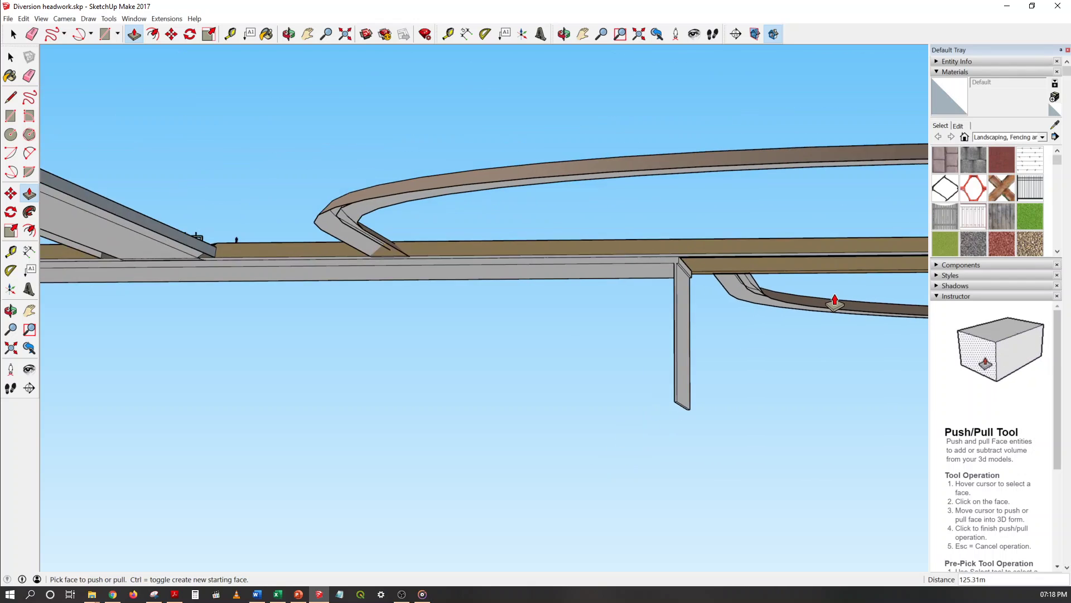
scroll(831, 301, down, 3)
scroll(357, 288, up, 10)
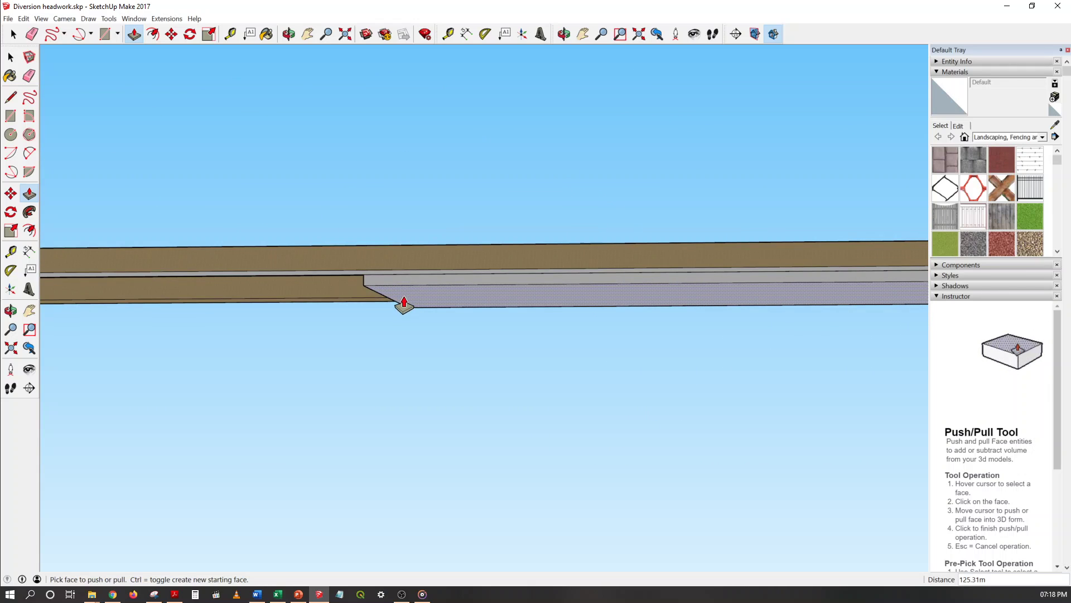
middle_drag(404, 305, 214, 94)
click(118, 36)
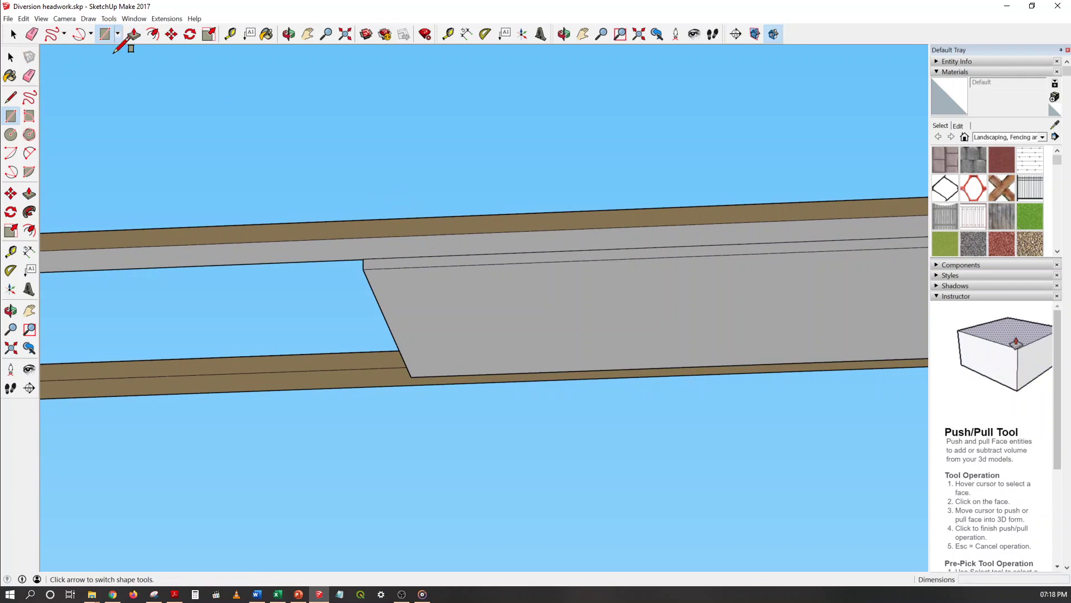
scroll(402, 342, up, 2)
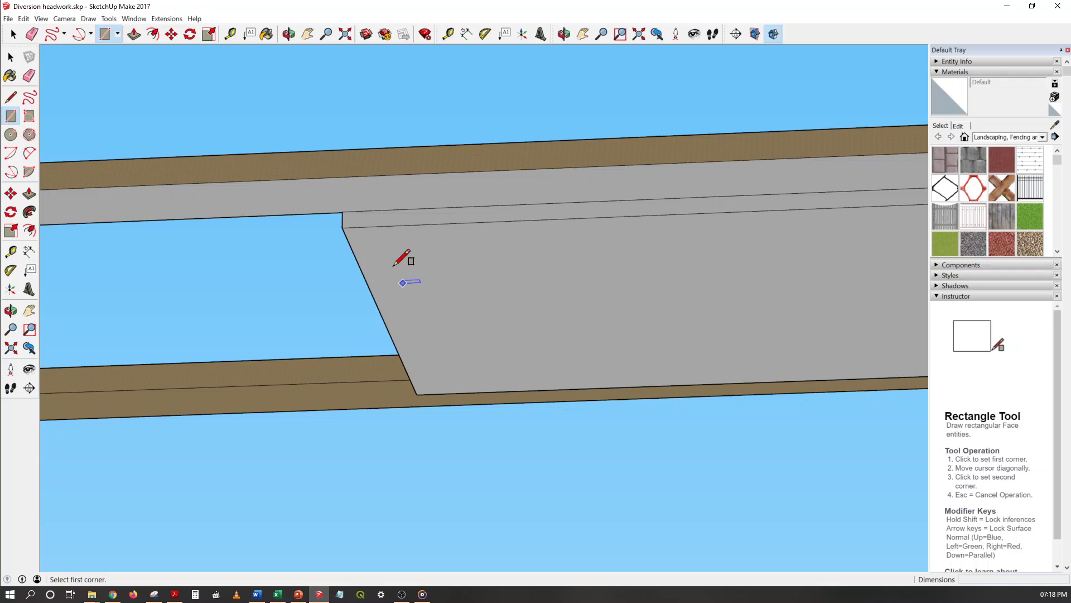
click(357, 227)
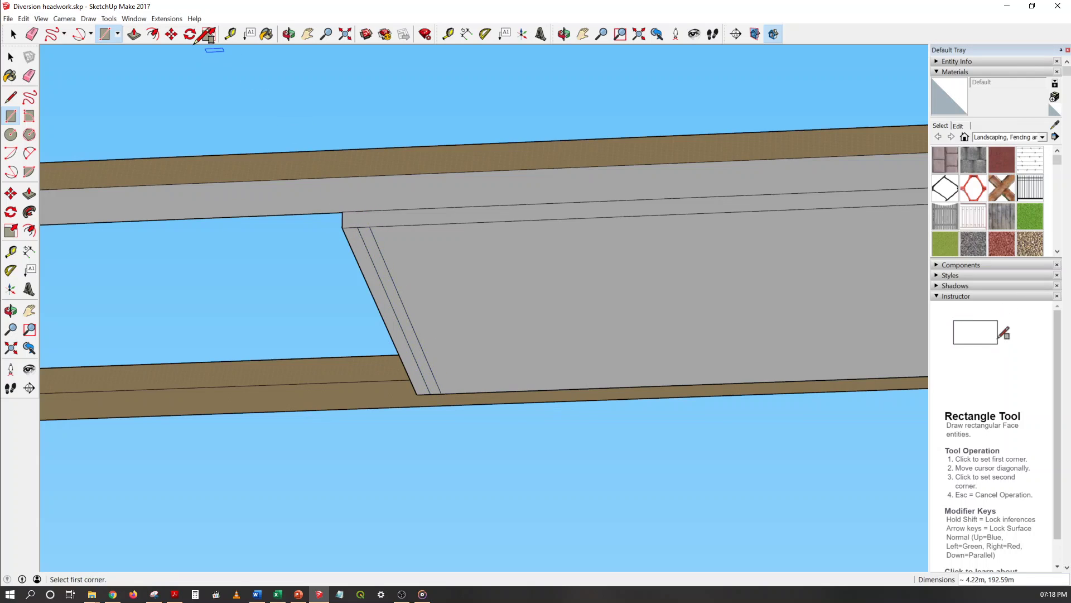
- Push/Pull this second narrow rectangle downward about 211.95 m to form a deeper cutoff wall at that end of the slab
click(376, 275)
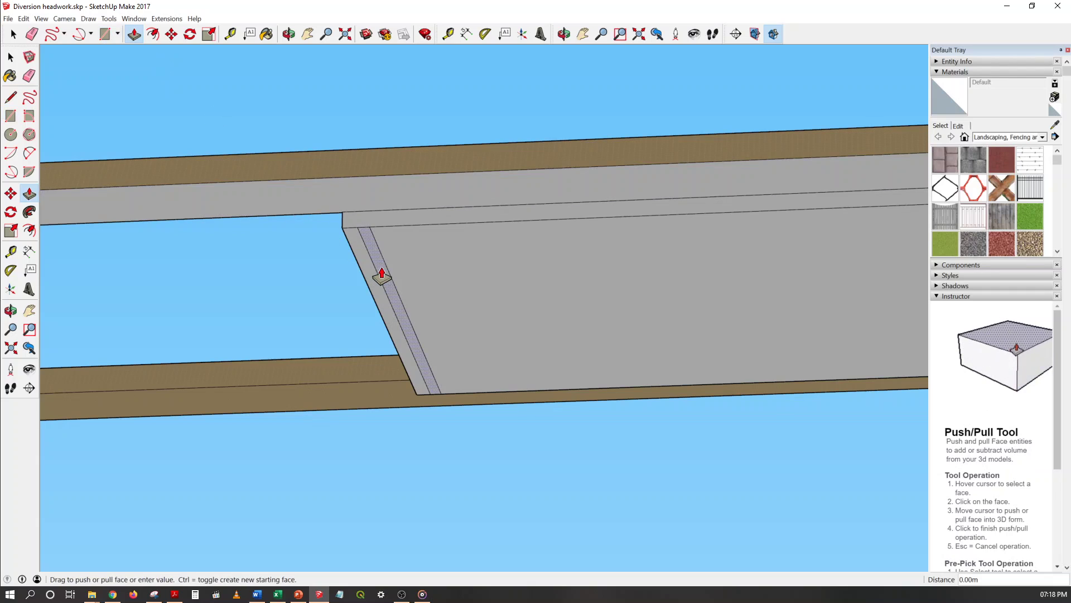
scroll(391, 366, down, 4)
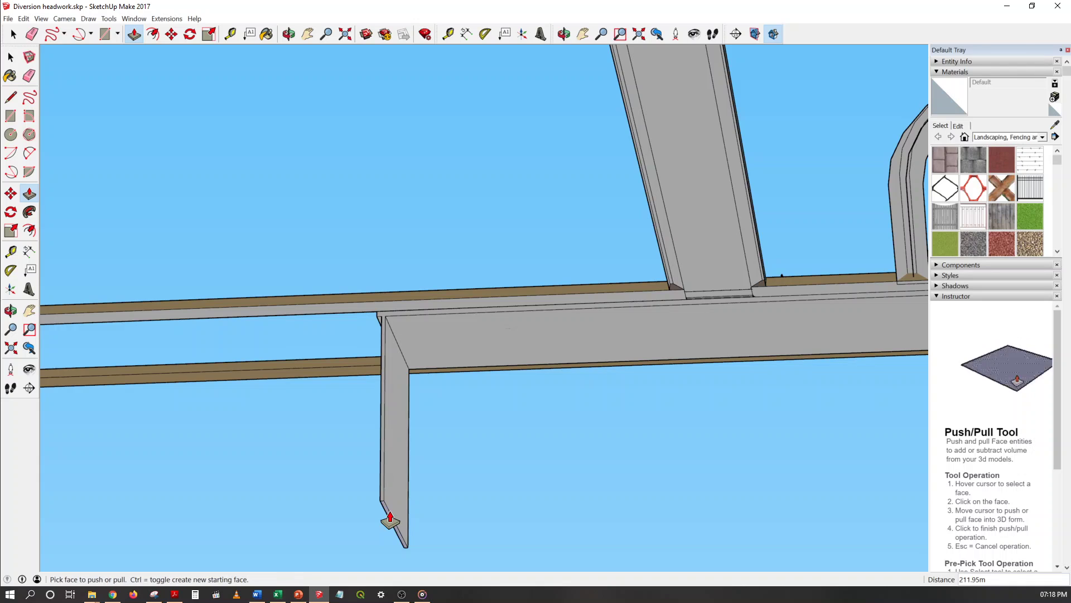
scroll(383, 280, down, 5)
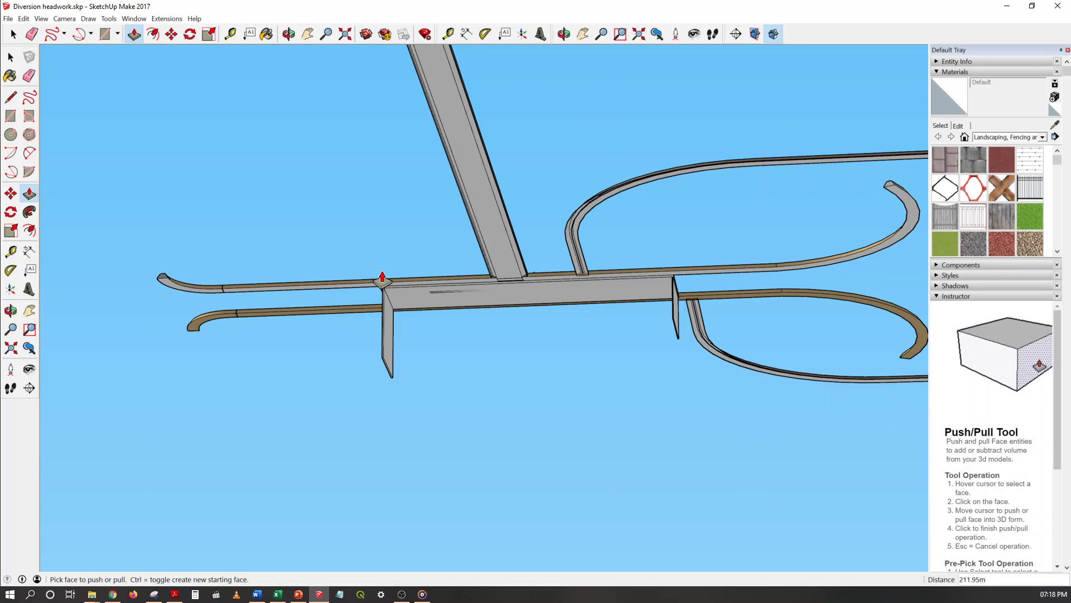
- Show the model in the standard right view and delete the two small stray objects floating above the canal
middle_drag(454, 268, 476, 351)
key(o)
drag(475, 351, 497, 365)
key(F6)
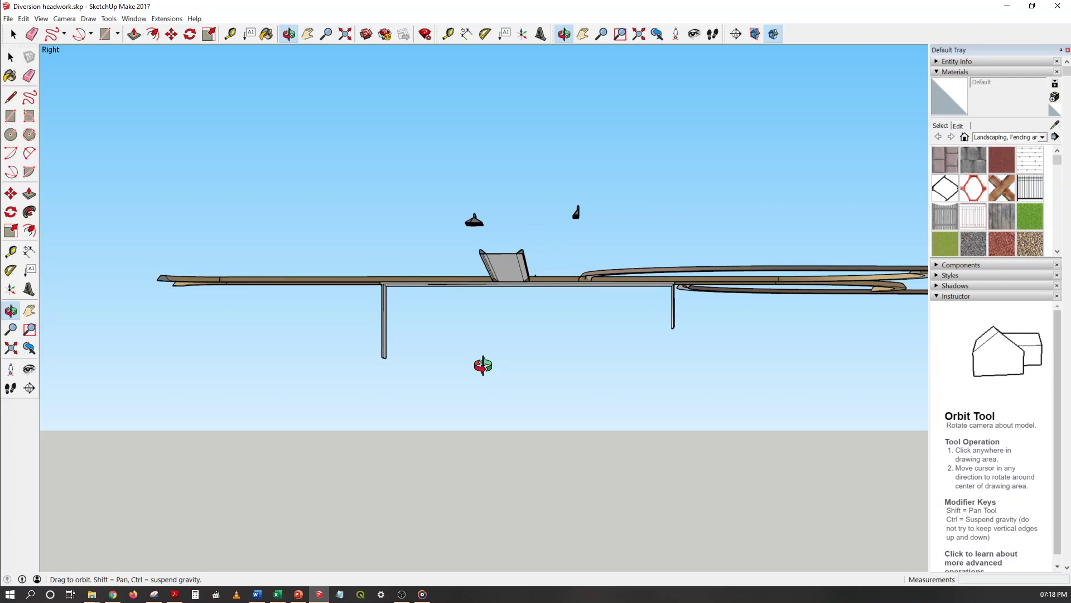
key(p)
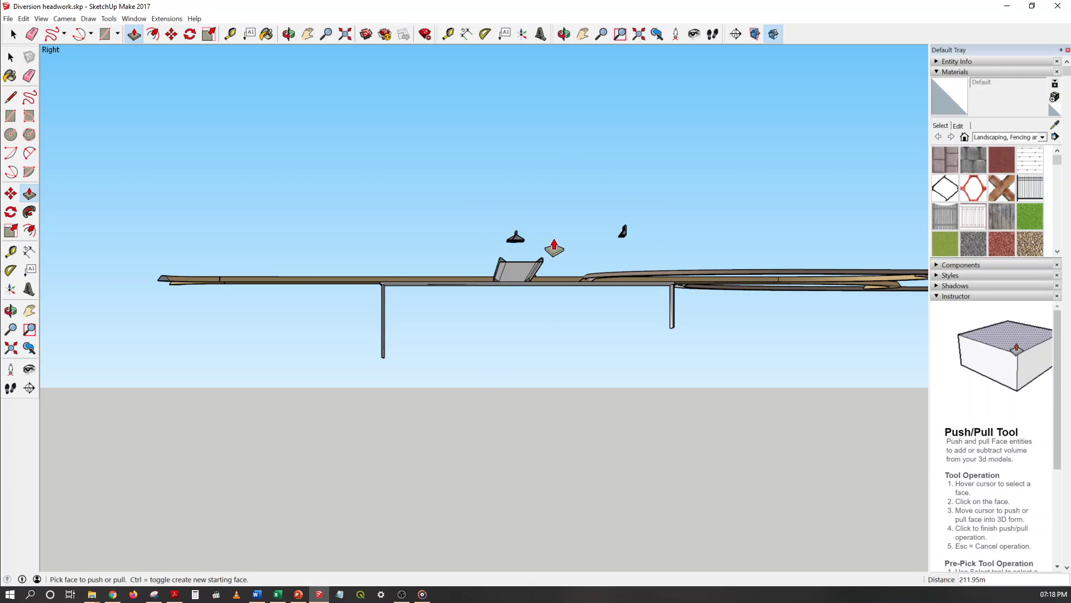
key(space)
drag(496, 203, 642, 249)
key(Delete)
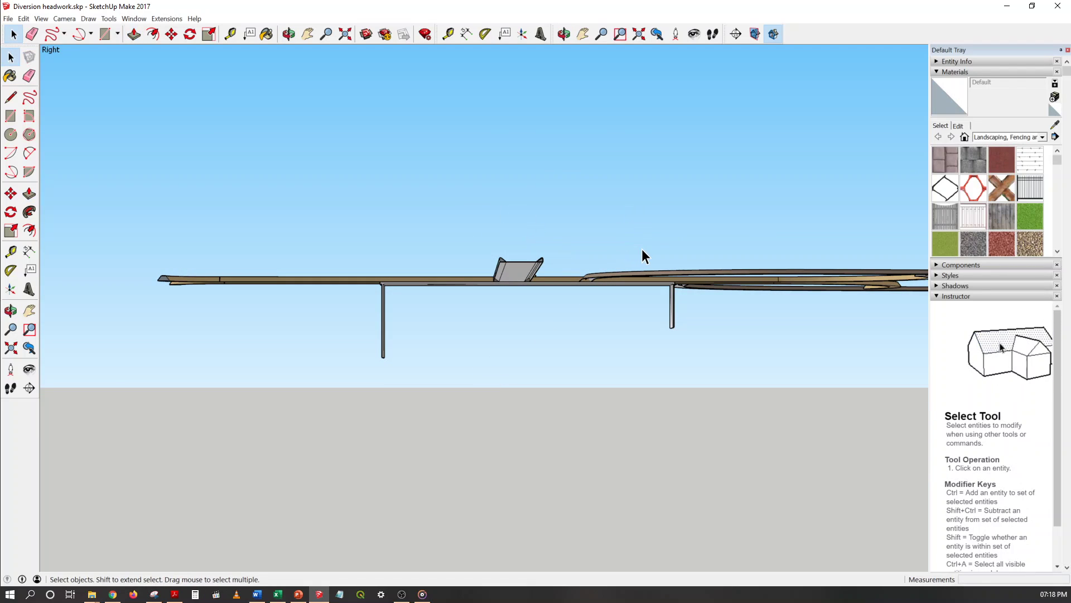
- Compare the depths of the two cutoff walls from the side and select the wall near the curved embankments
scroll(394, 314, up, 4)
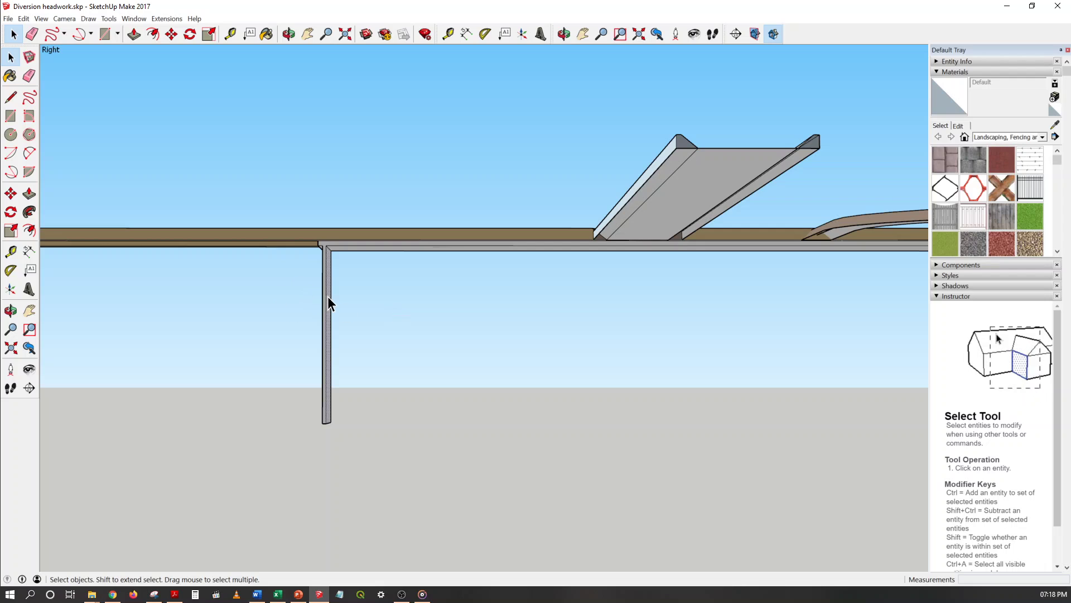
scroll(169, 219, down, 3)
scroll(651, 288, up, 2)
scroll(651, 288, up, 1)
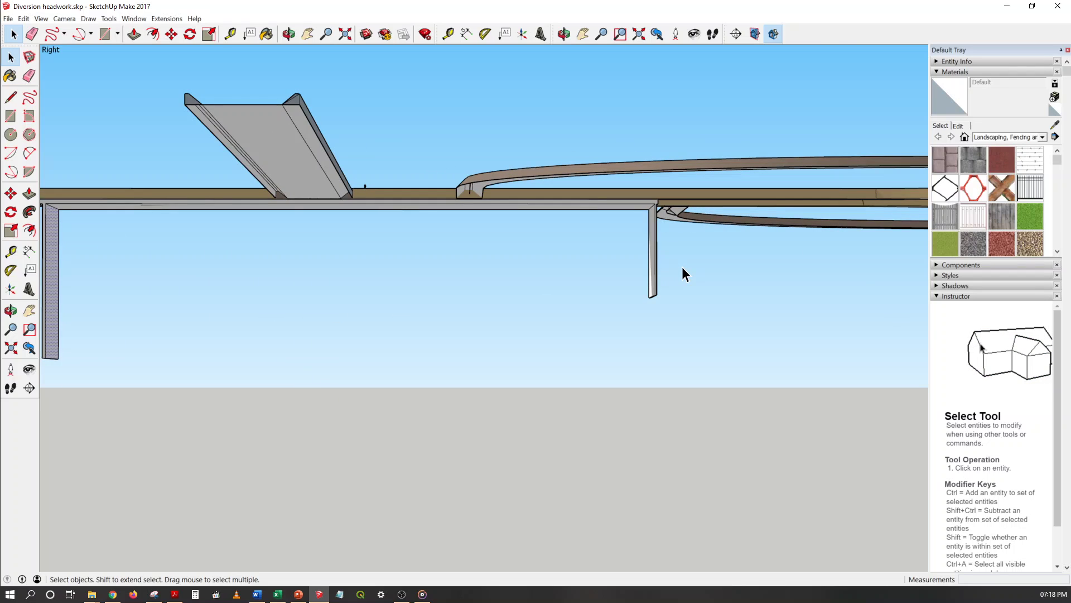
drag(619, 294, 613, 304)
scroll(764, 317, down, 3)
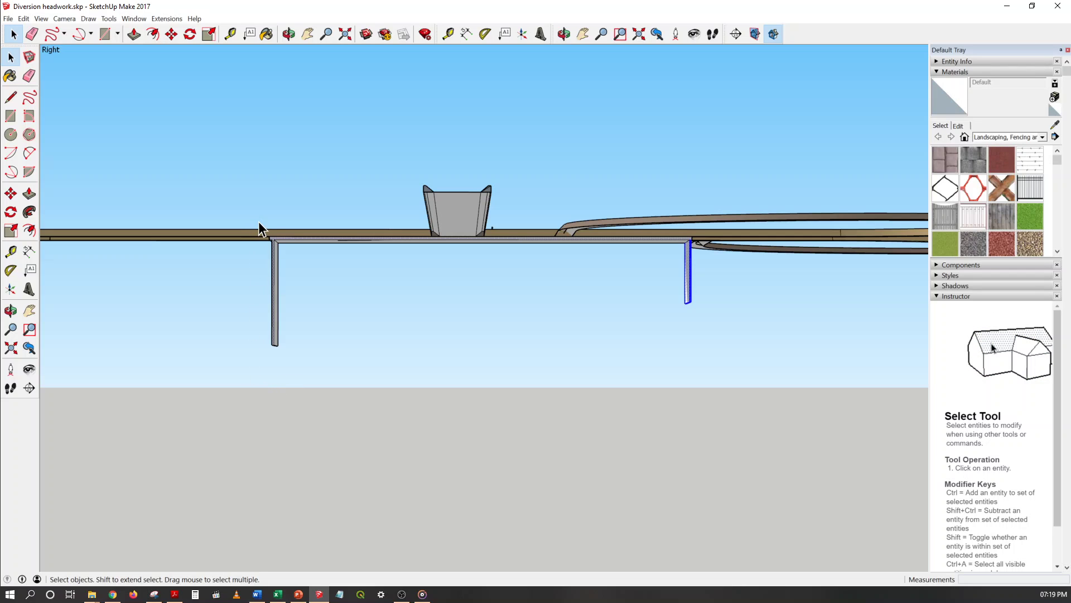
- Examine where both cutoff walls sit relative to the slab's ends, up close and from above with the whole headworks
scroll(255, 216, up, 5)
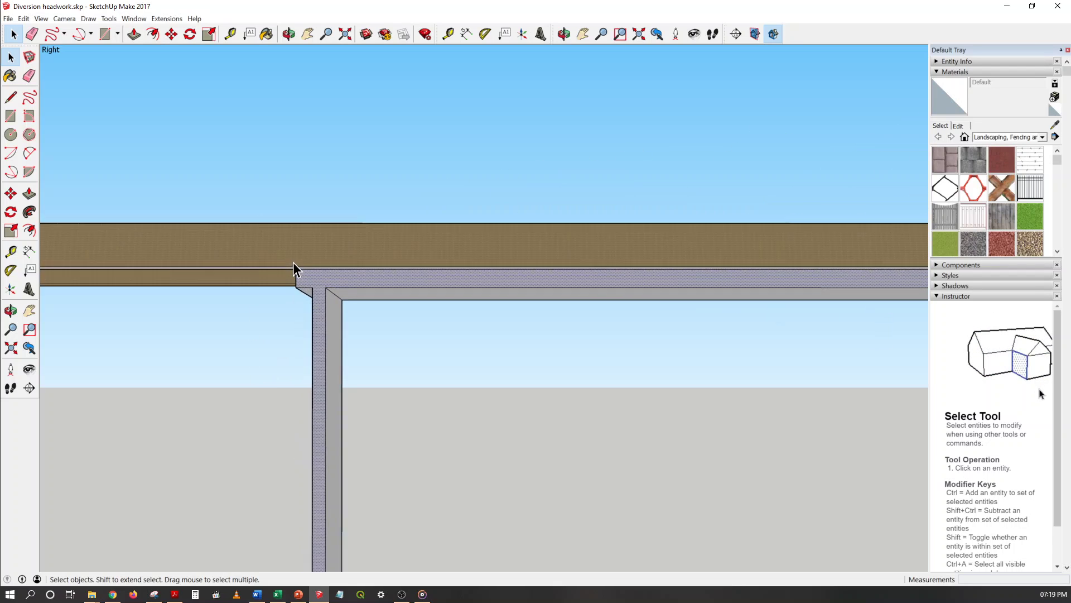
middle_drag(293, 262, 350, 378)
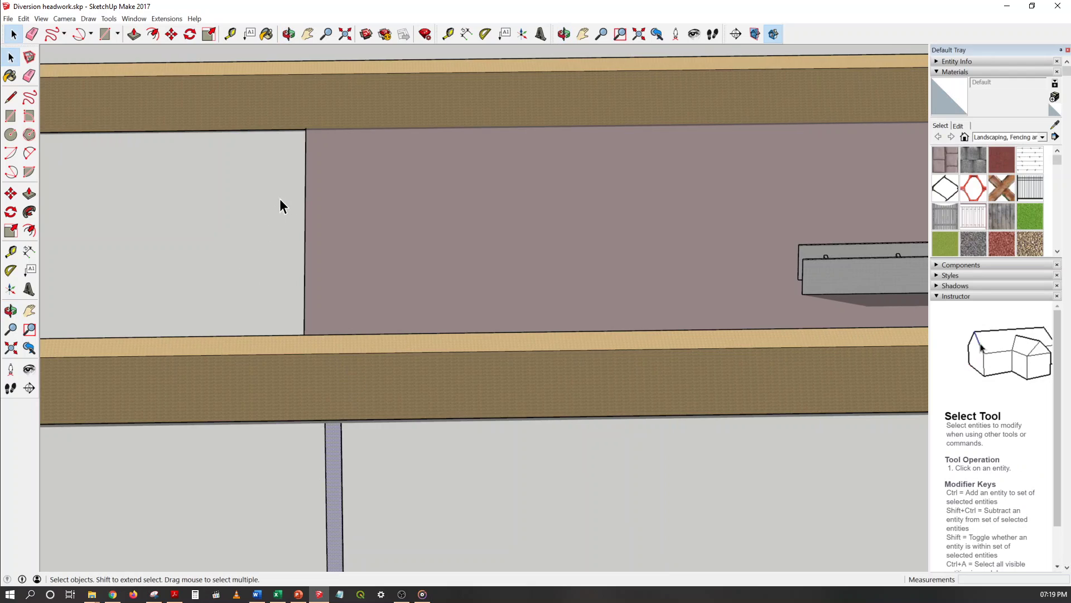
scroll(309, 246, down, 8)
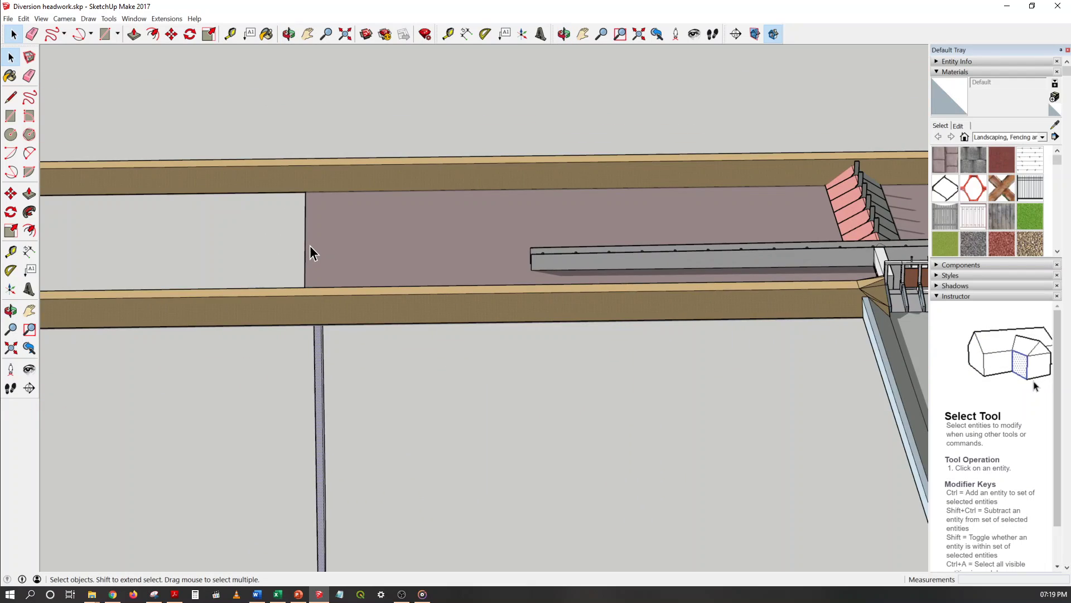
scroll(310, 245, down, 2)
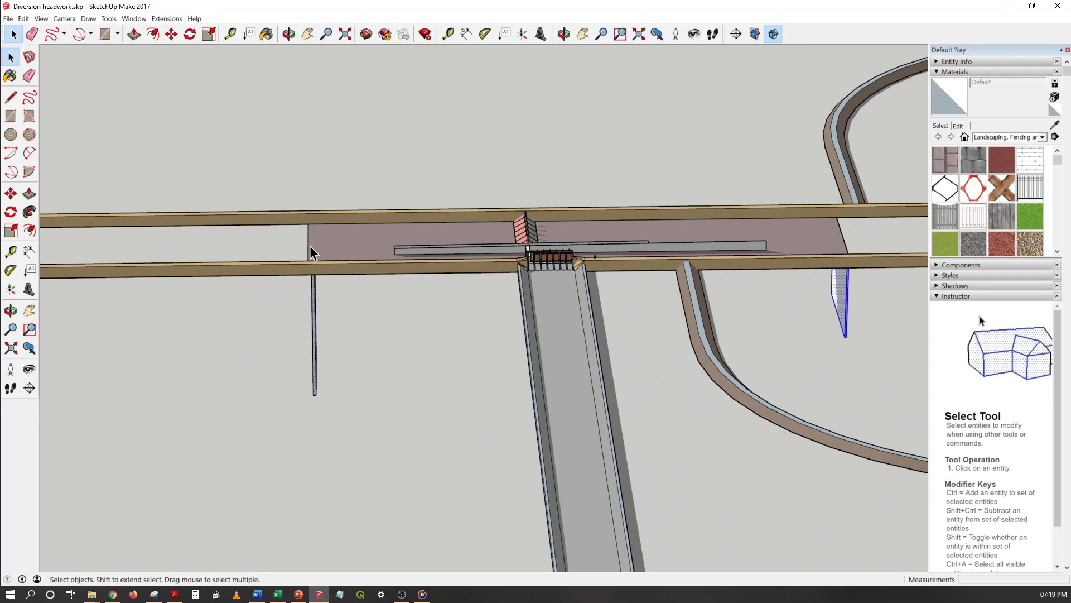
middle_drag(308, 237, 460, 176)
scroll(420, 292, down, 2)
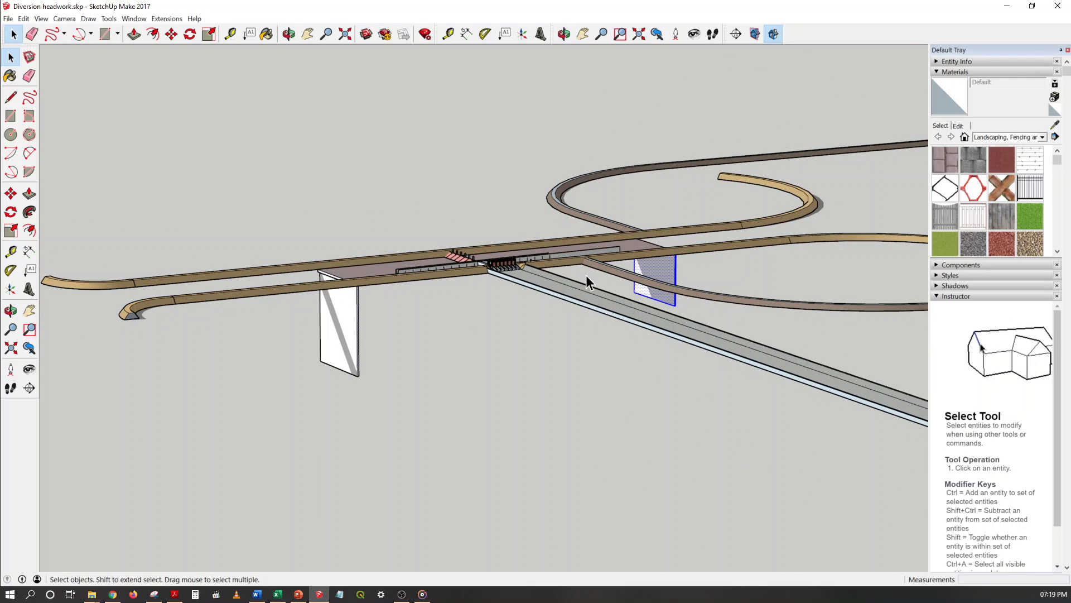
middle_drag(654, 262, 575, 283)
scroll(575, 284, down, 2)
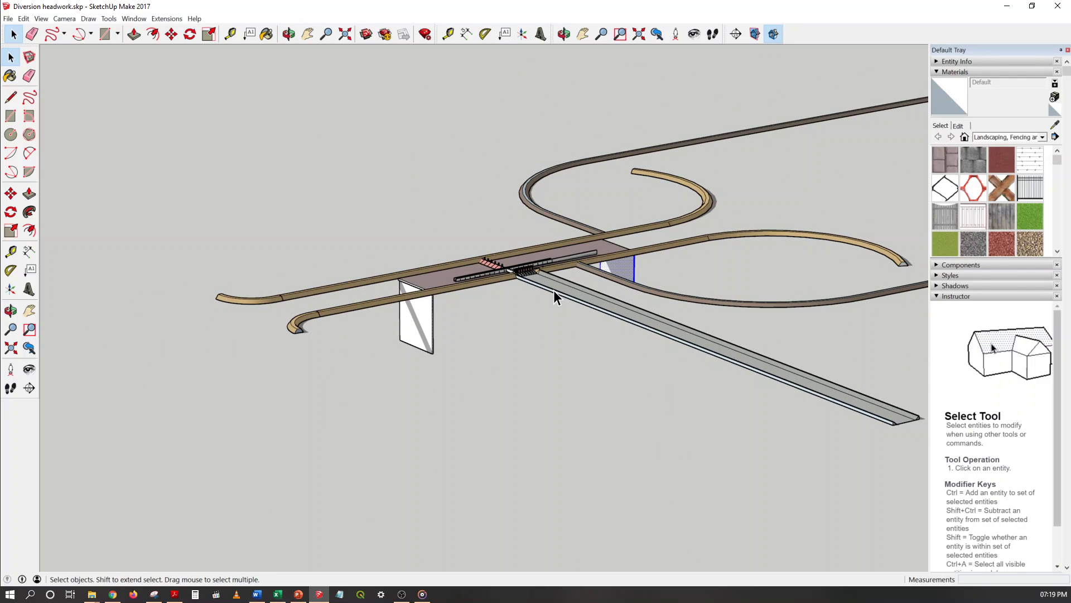
scroll(424, 340, down, 2)
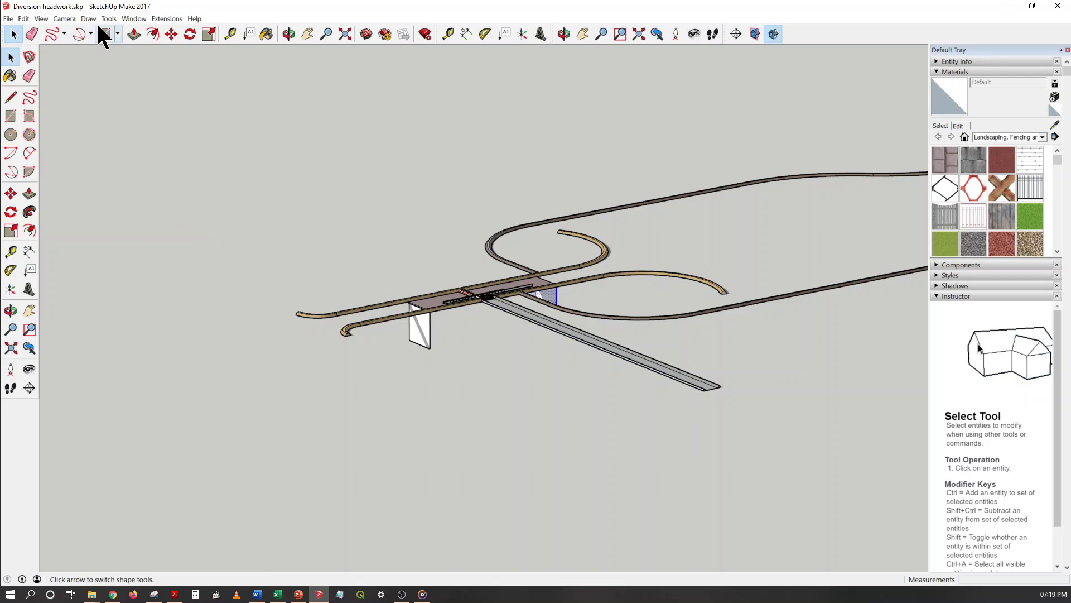
- Draw a very large ground rectangle around the headworks, covering the river embankments, the slab and the canal
click(82, 194)
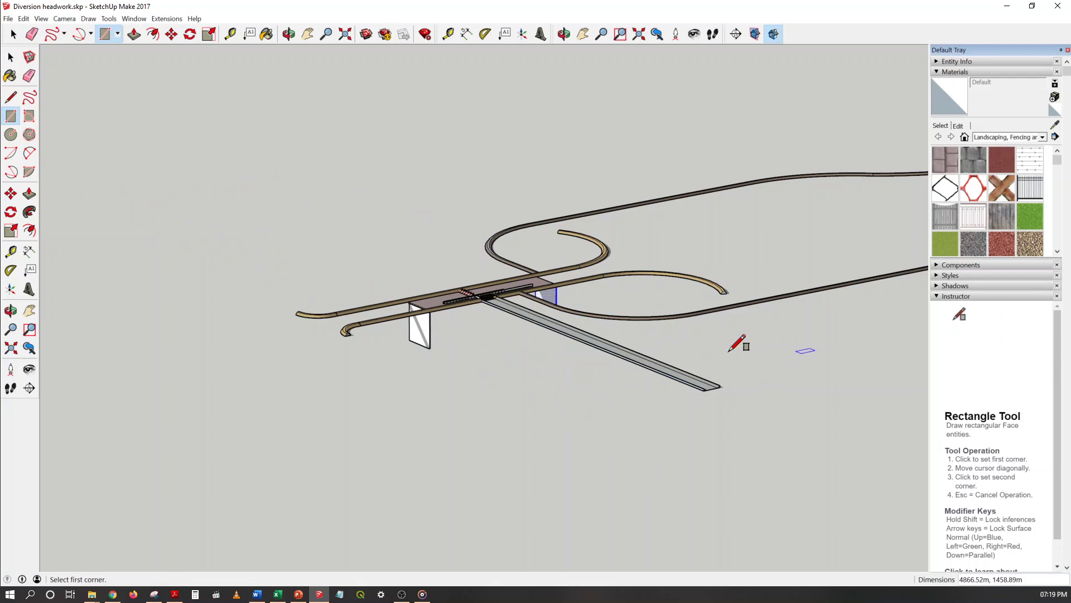
scroll(647, 380, down, 3)
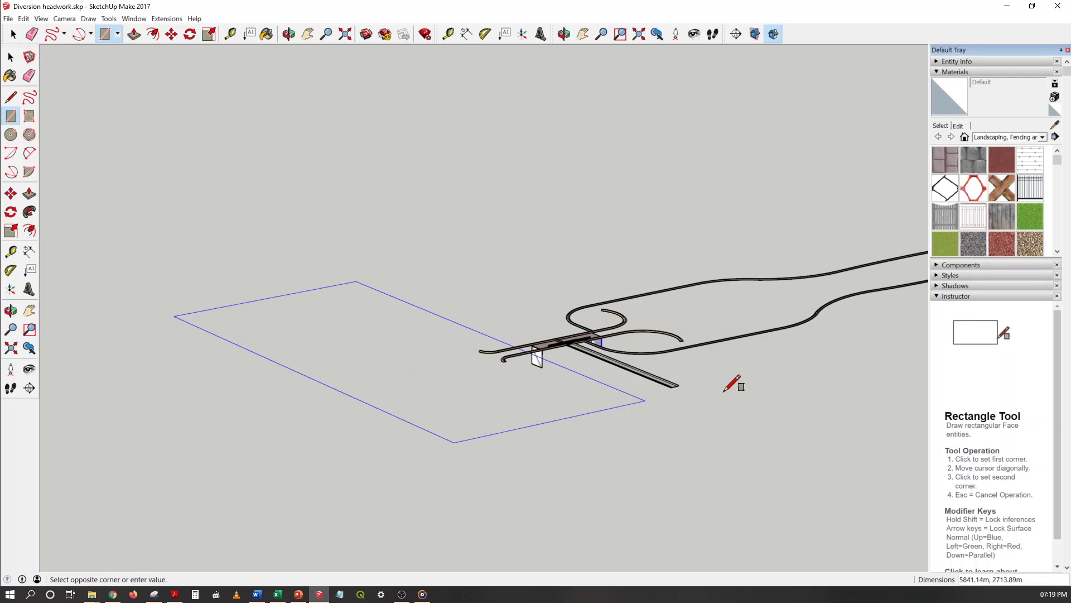
click(905, 345)
scroll(578, 324, up, 5)
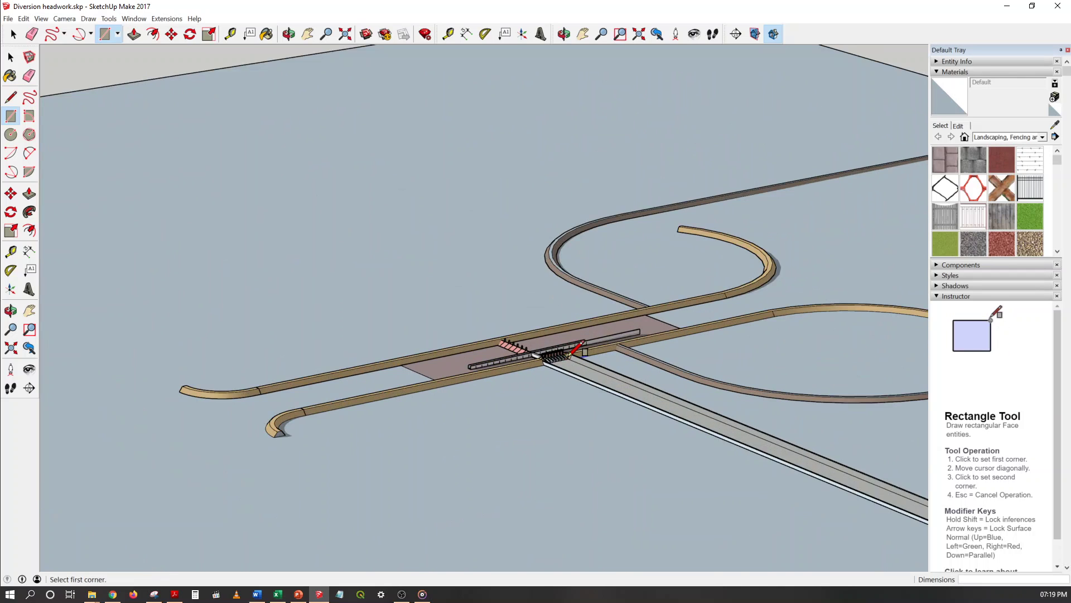
key(space)
- Inspect the new ground plane from above and below, including the cutoff walls extending beneath it
scroll(534, 389, up, 4)
middle_drag(397, 383, 646, 387)
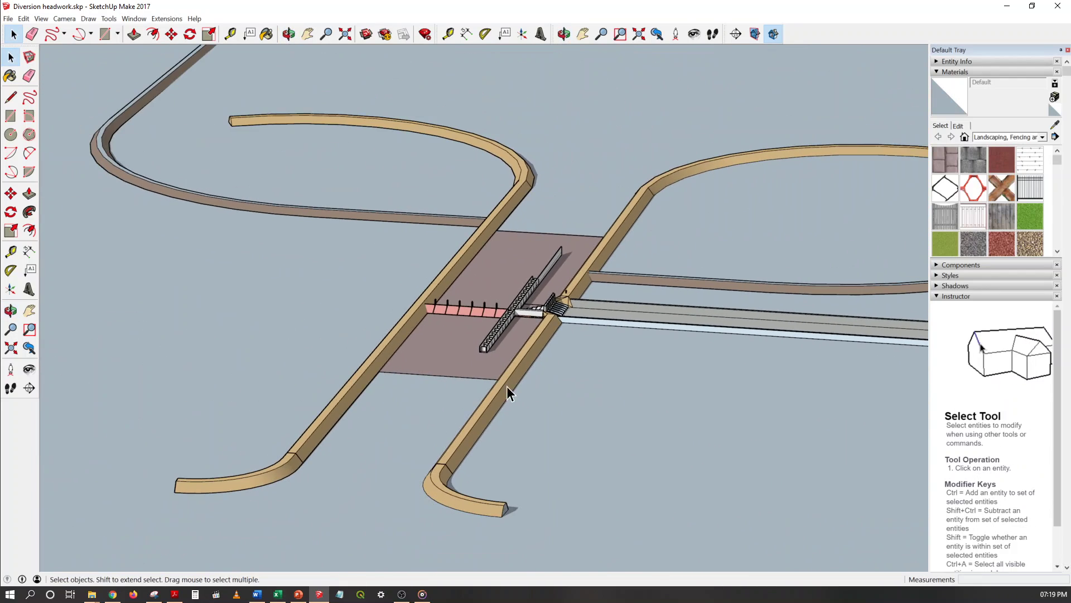
scroll(363, 290, down, 8)
middle_drag(363, 290, 363, 423)
scroll(400, 302, up, 5)
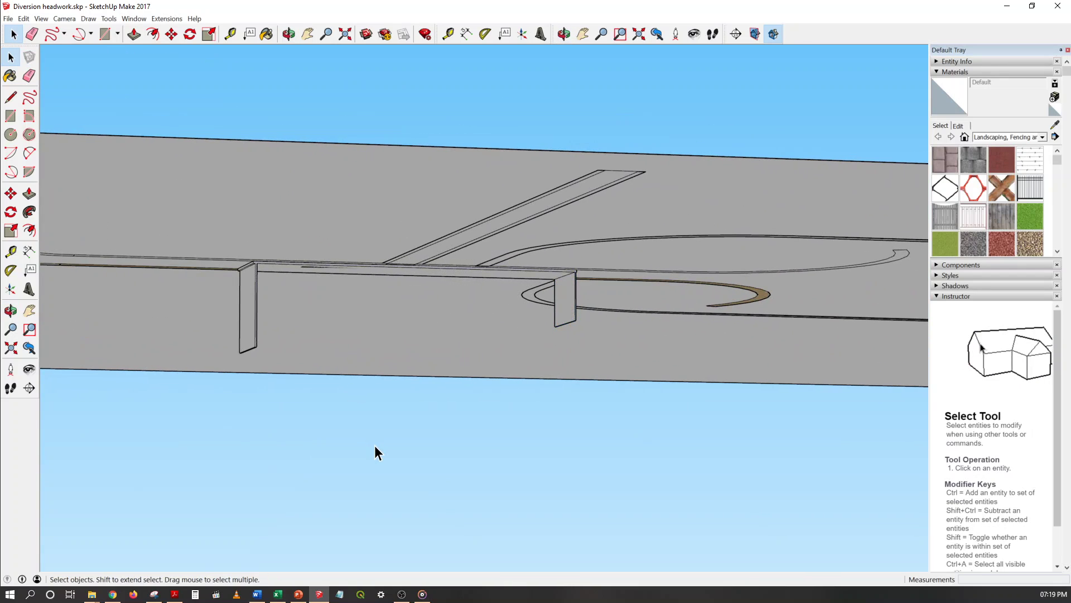
scroll(426, 438, down, 2)
middle_drag(450, 383, 423, 390)
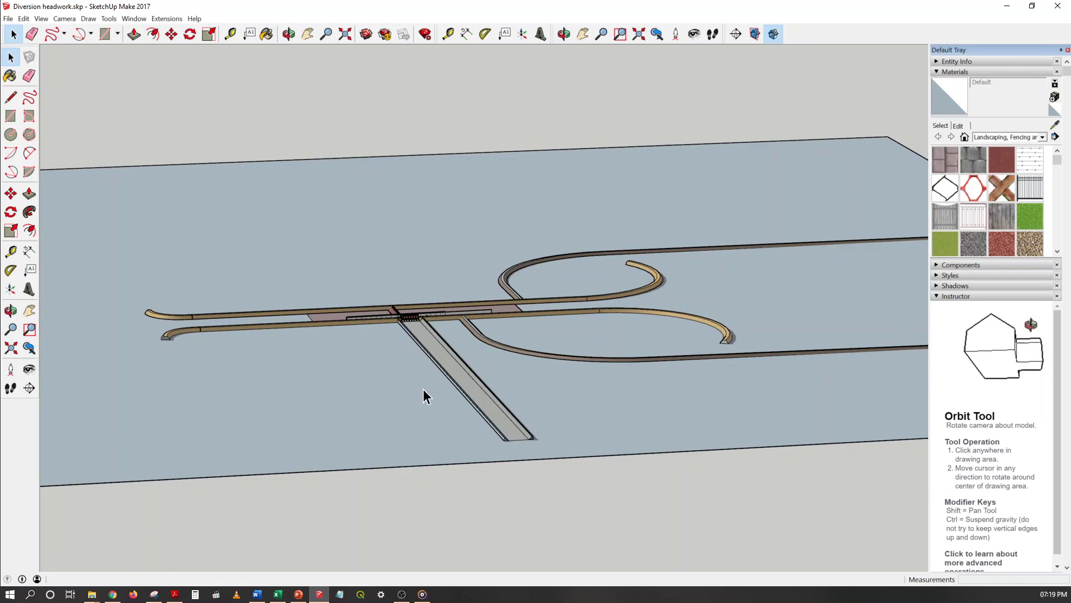
- Paint the ground plane around the headworks with the Grass Light Green material
click(945, 241)
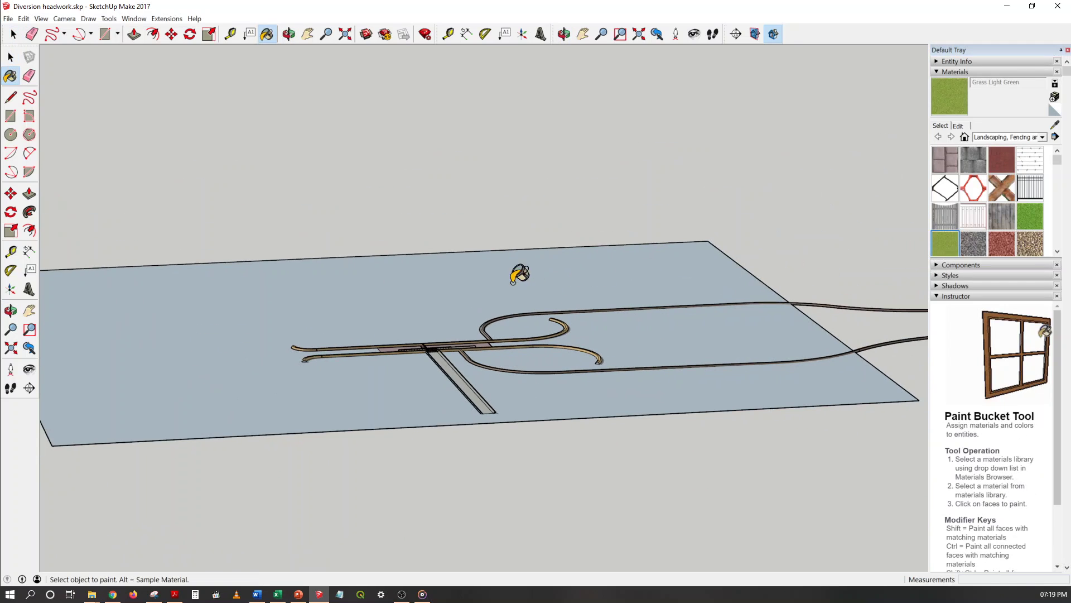
click(488, 281)
scroll(431, 333, up, 6)
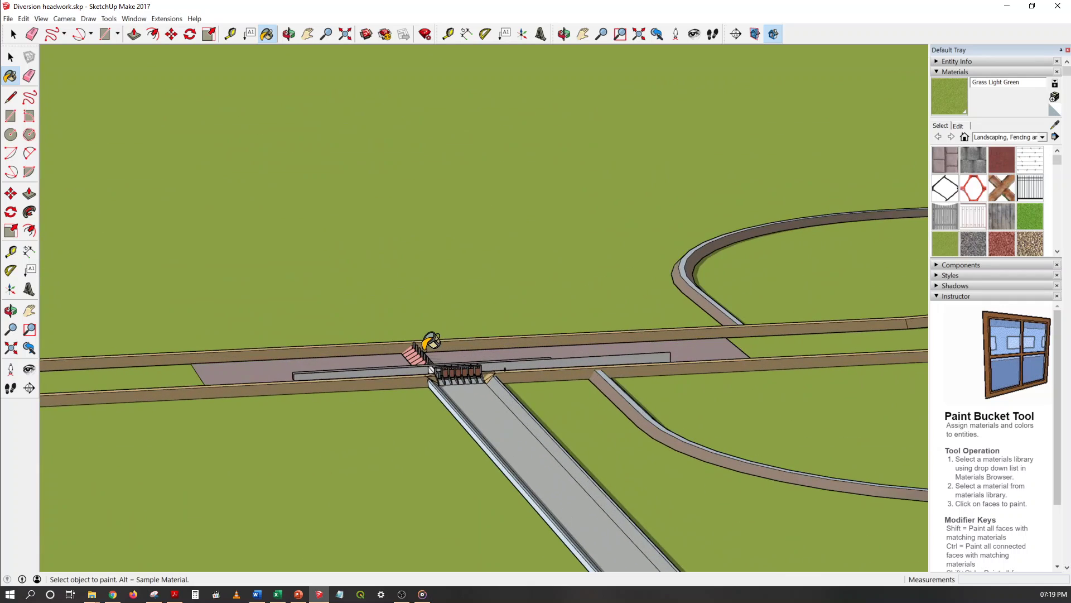
key(space)
scroll(469, 342, down, 5)
middle_drag(349, 358, 655, 335)
scroll(685, 329, down, 2)
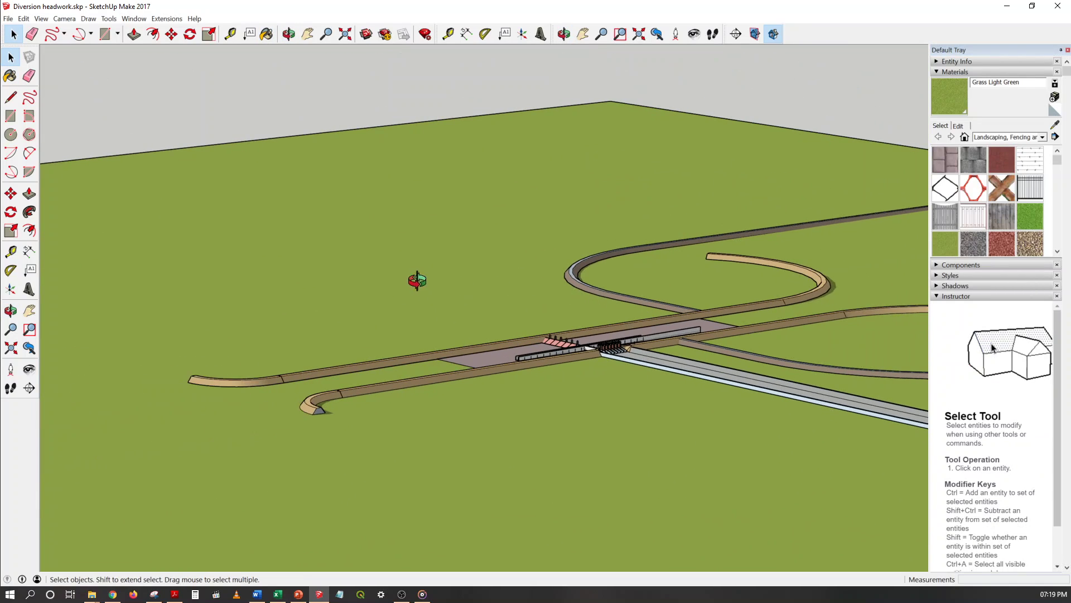